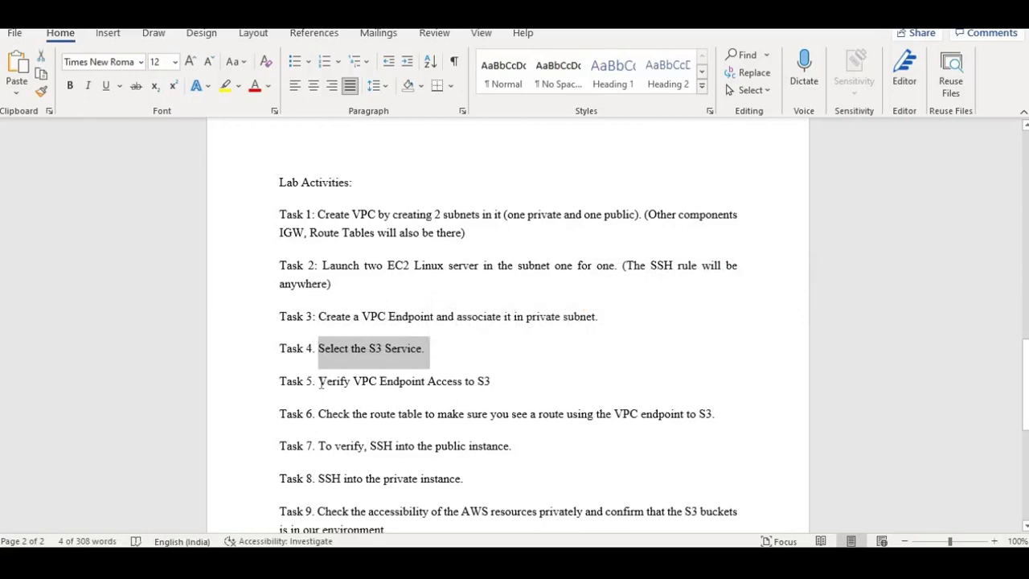
Switch from the lab document to the AWS VPC console and start creating a VPC with the VPC and more option
left_click_drag(318, 382, 519, 384)
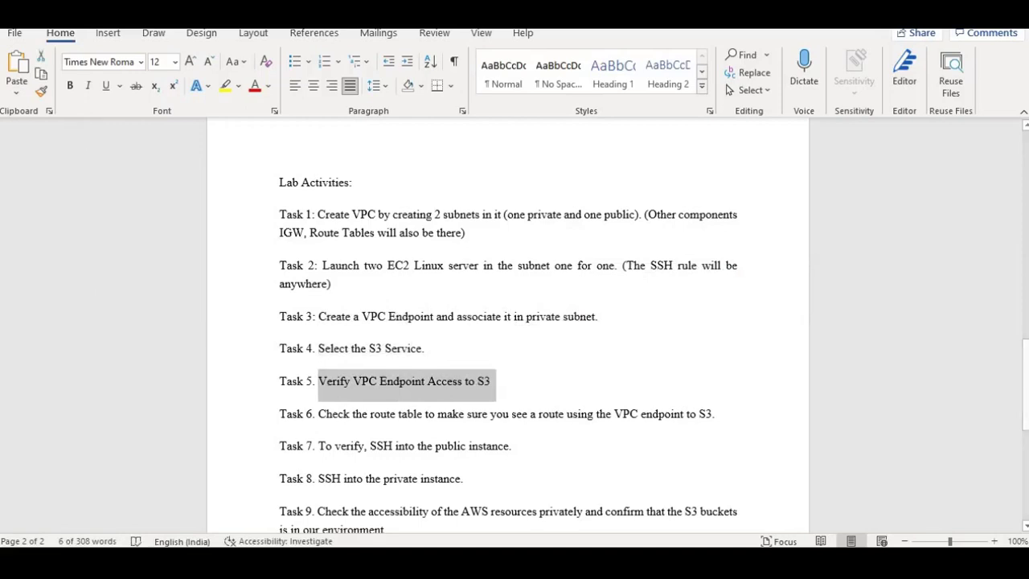
key("alt+Tab")
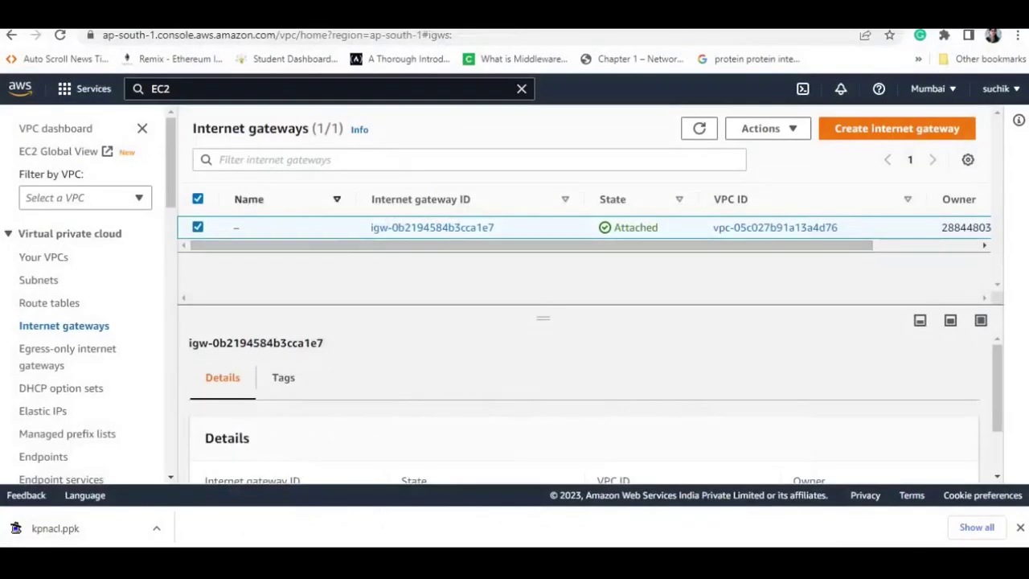
left_click(47, 262)
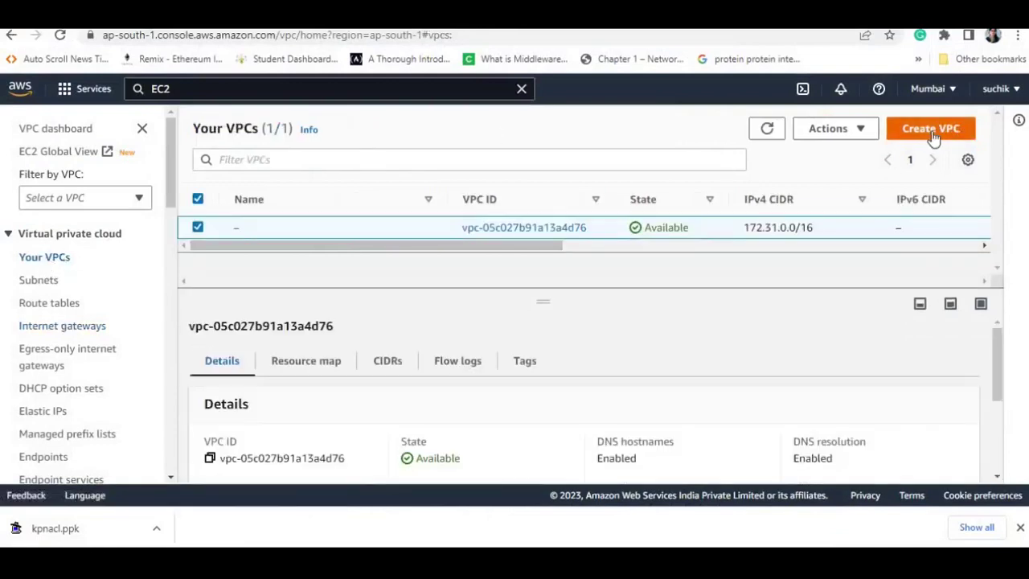
left_click(933, 130)
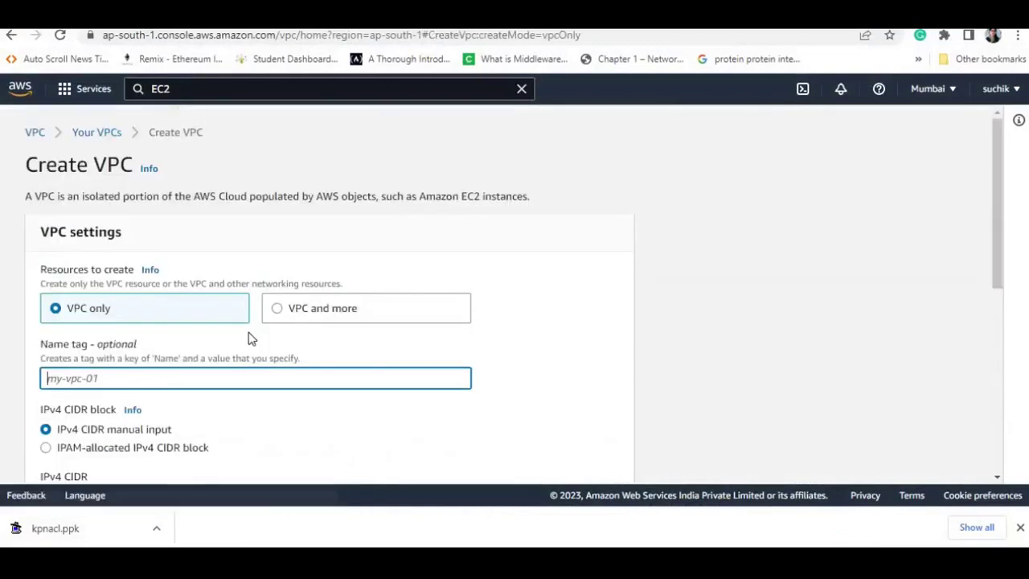
left_click(335, 309)
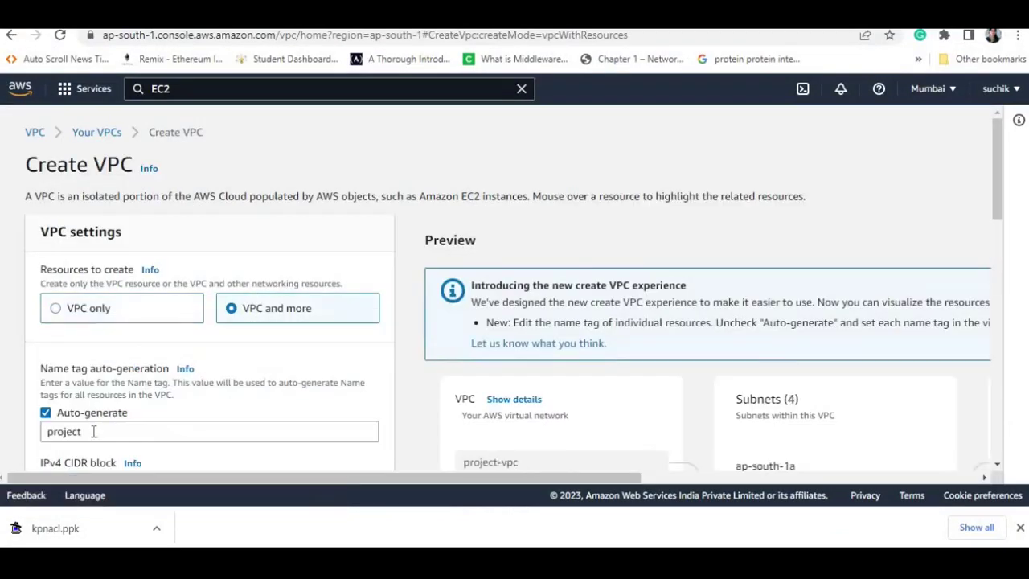
Replace the auto-generated name tag prefix for the VPC resources with VPC-END
left_click(94, 432)
key("BackSpace")
key("BackSpace")
key("BackSpace")
key("BackSpace")
key("BackSpace")
key("BackSpace")
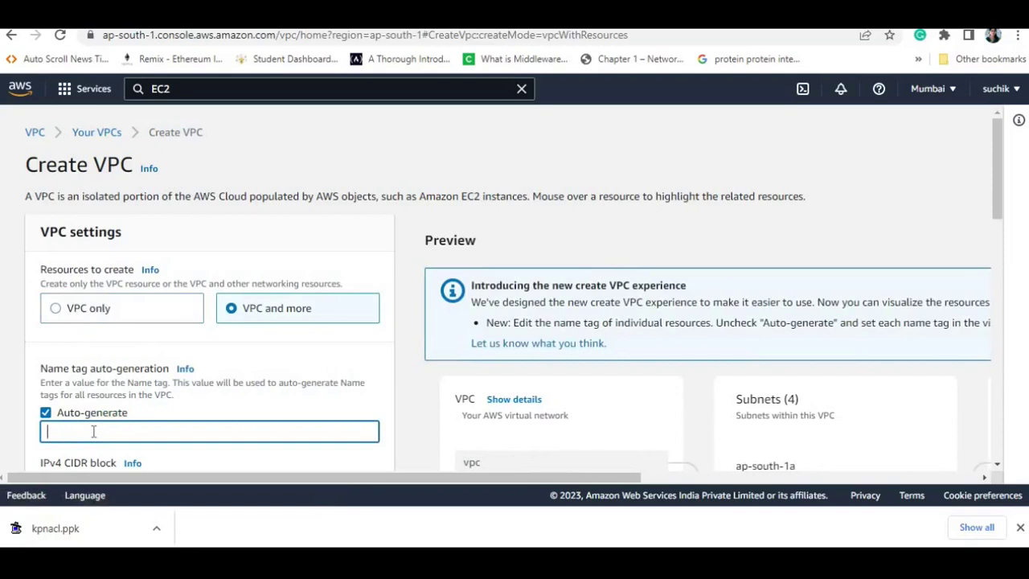
type("VPC-END")
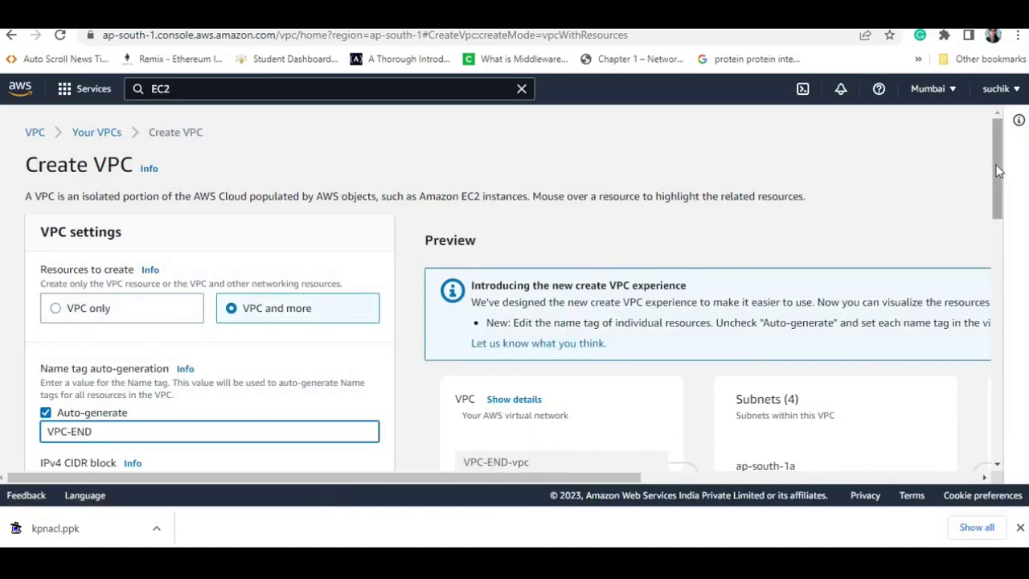
Set the number of Availability Zones for the VPC to 1
left_click_drag(998, 172, 1005, 223)
scroll(884, 231, "down", 1)
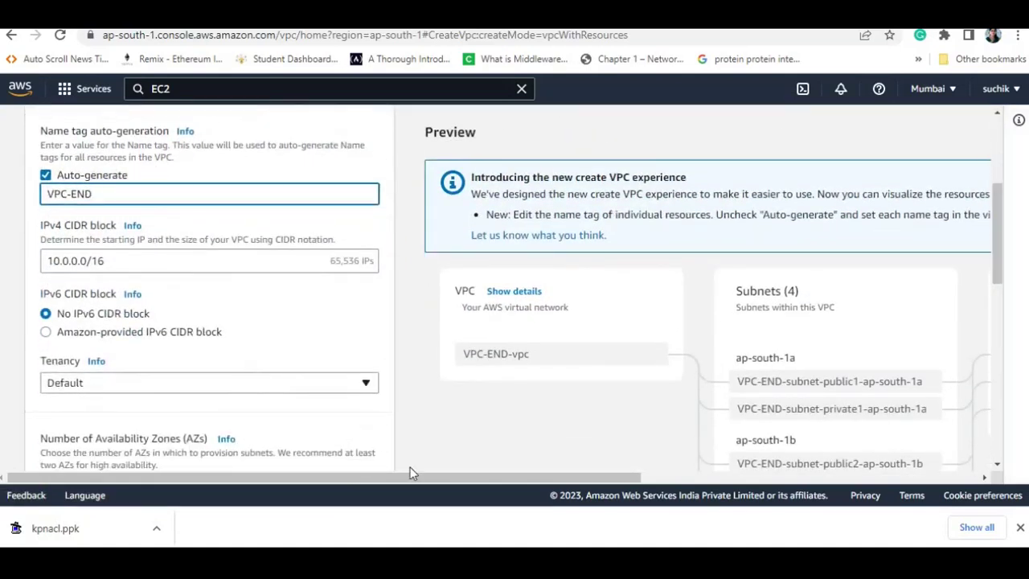
scroll(1012, 282, "down", 3)
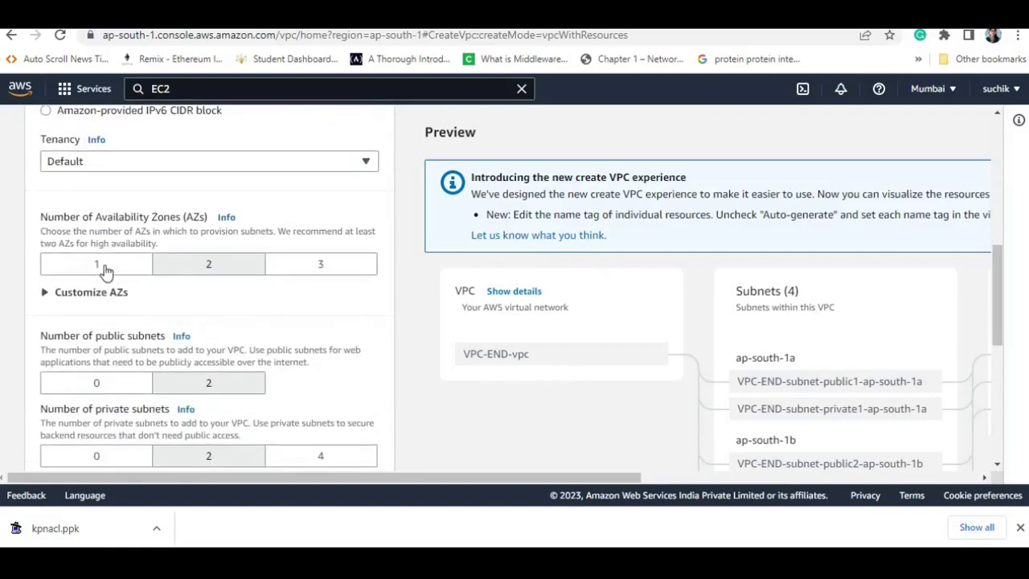
left_click(104, 272)
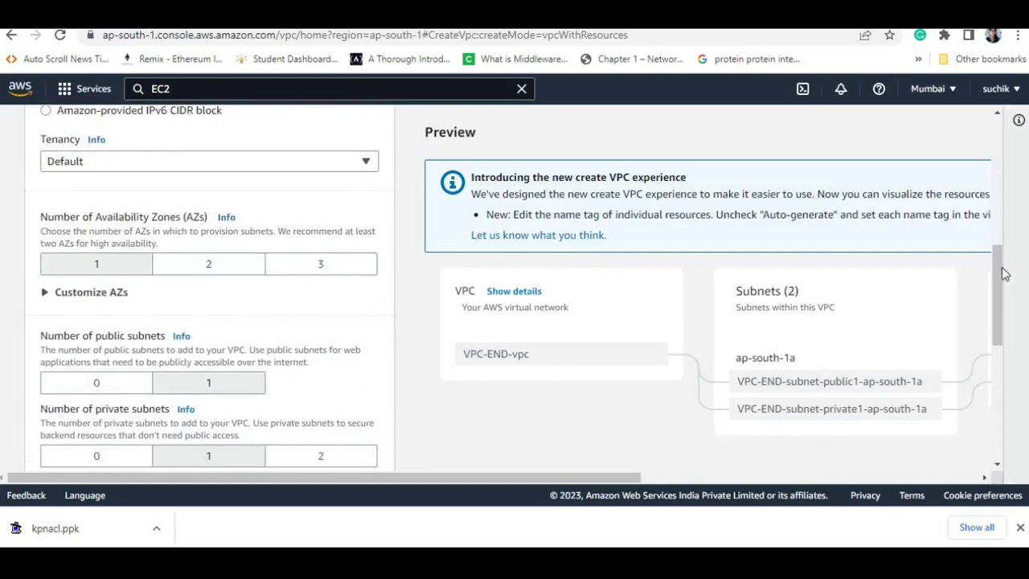
Customize the subnet CIDR blocks, setting the public subnet in ap-south-1a to 10.0.0.0/24
left_click_drag(998, 274, 80, 317)
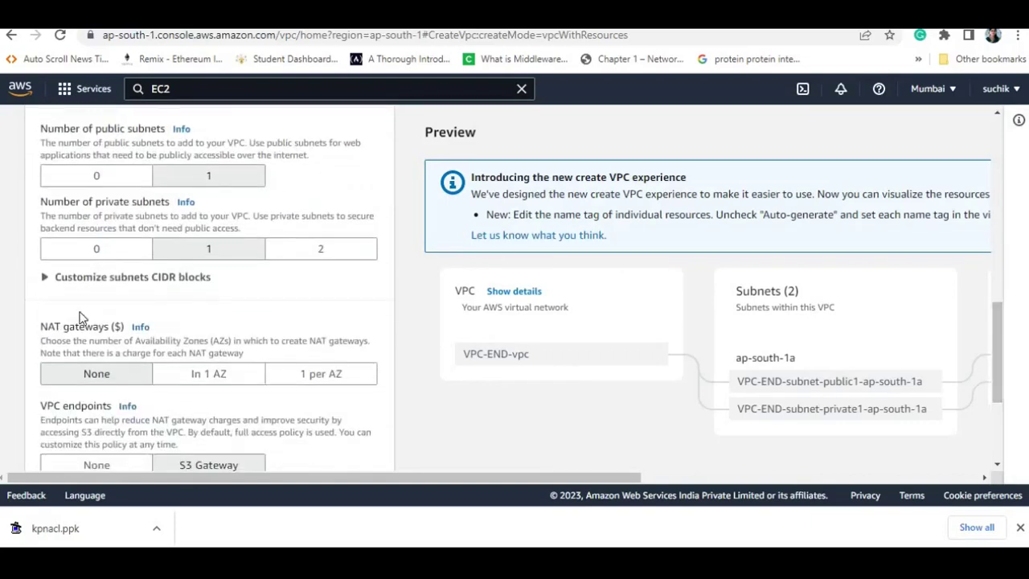
left_click(45, 277)
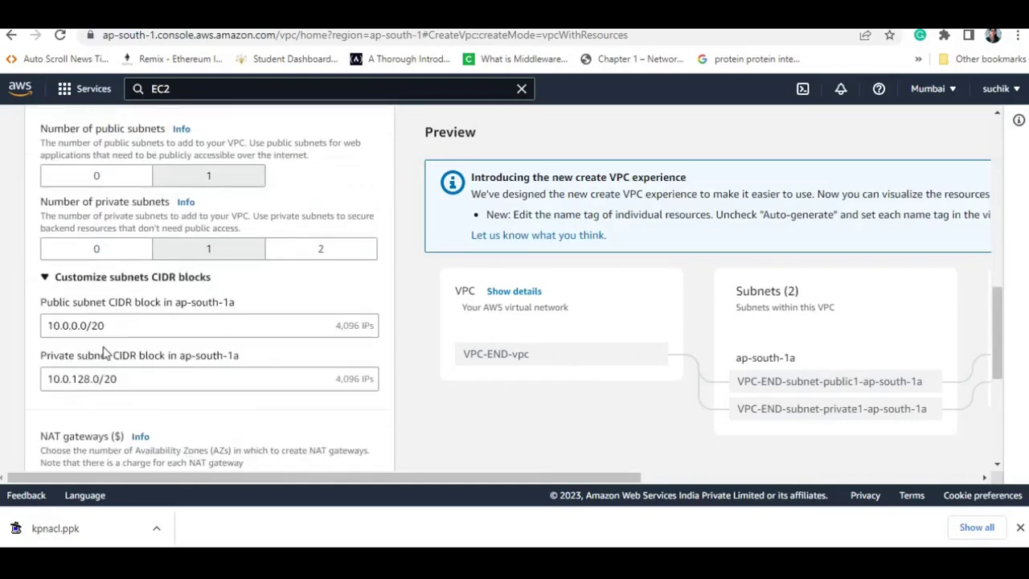
left_click(109, 327)
key("BackSpace")
type("4")
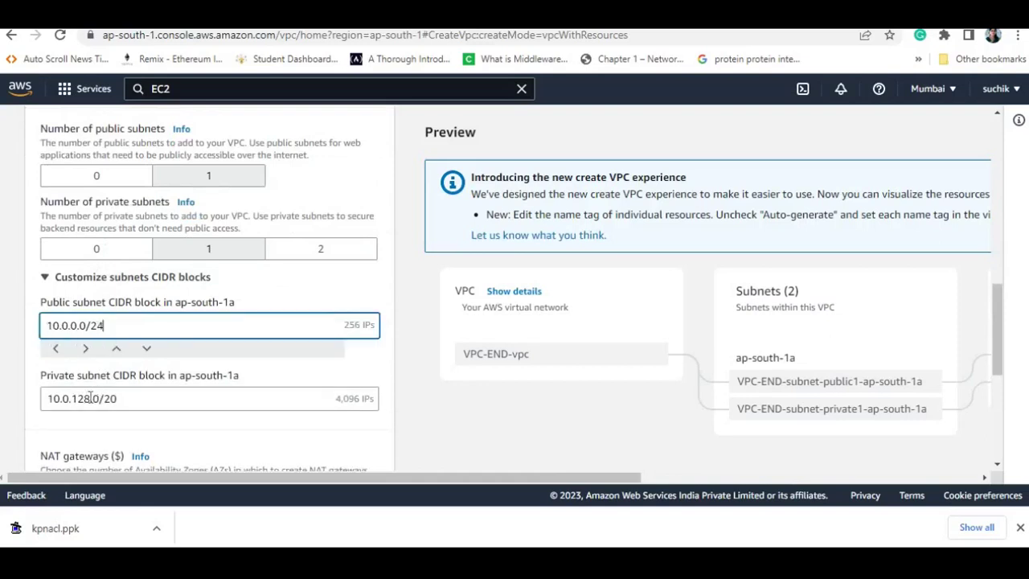
Set the private subnet CIDR block in ap-south-1a to 10.0.1.0/24
left_click(91, 398)
key("BackSpace")
key("BackSpace")
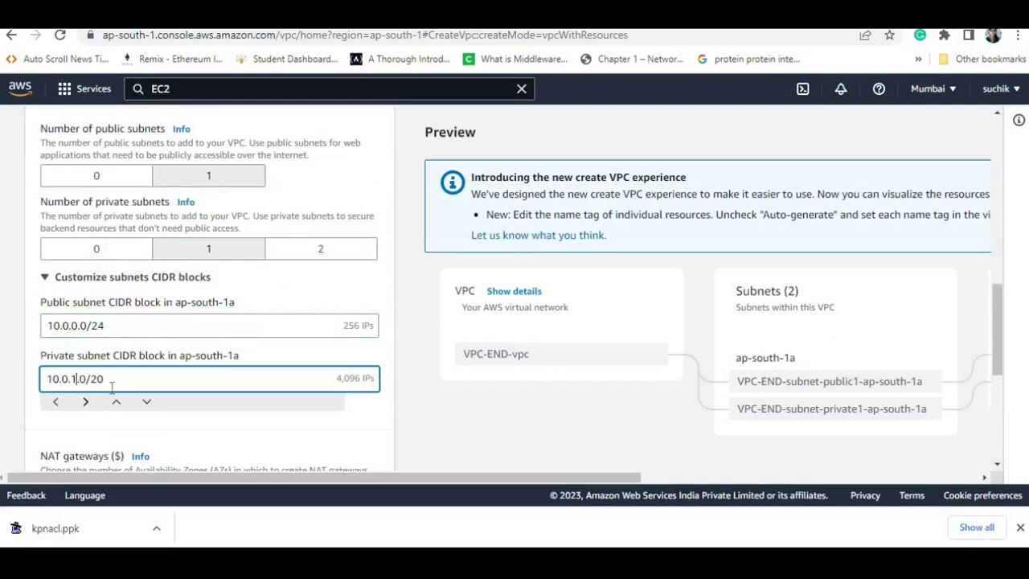
key("BackSpace")
type("4")
Set VPC endpoints to None and create the VPC with its networking resources
left_click_drag(1003, 301, 1003, 359)
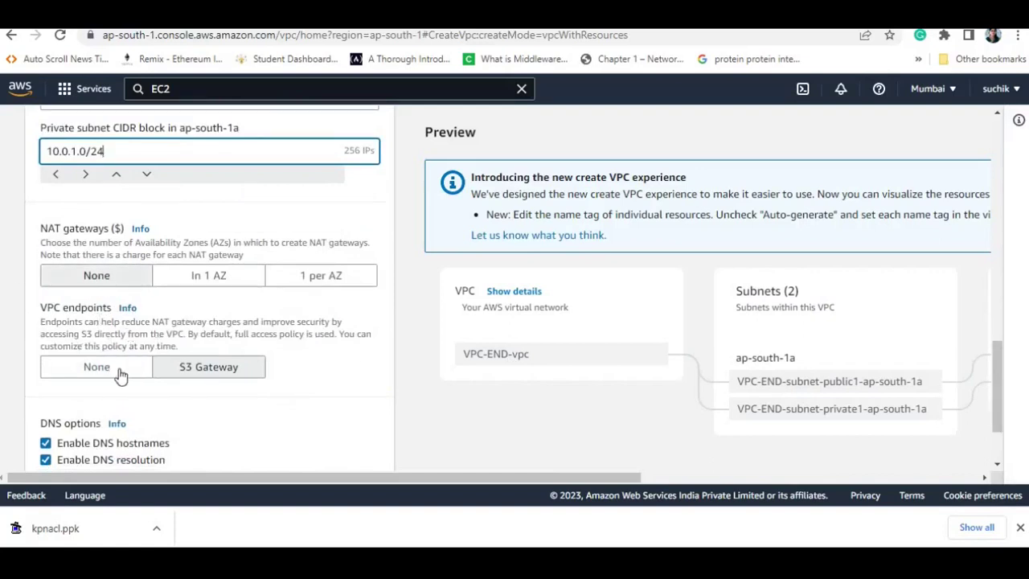
left_click(114, 370)
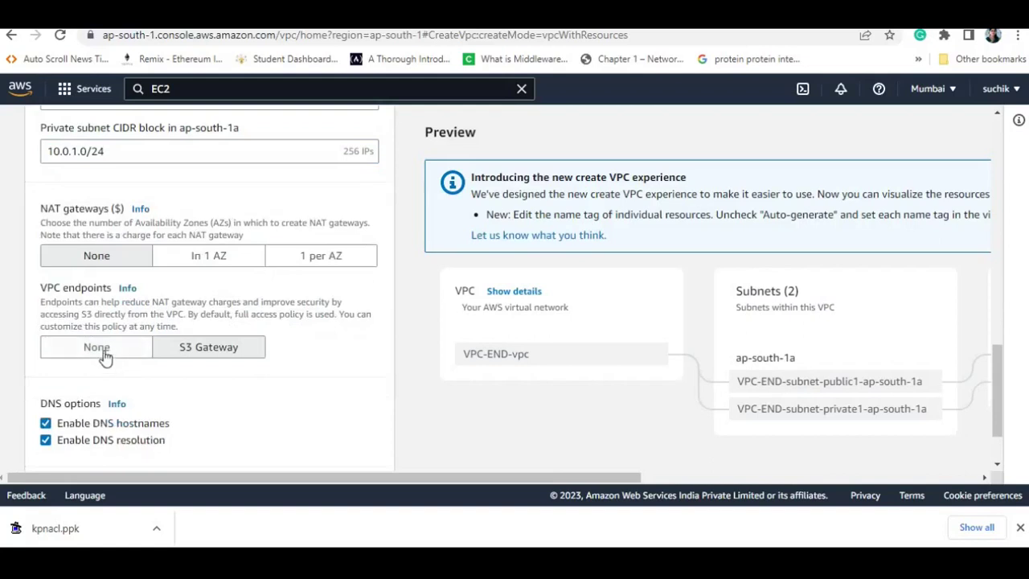
left_click(103, 353)
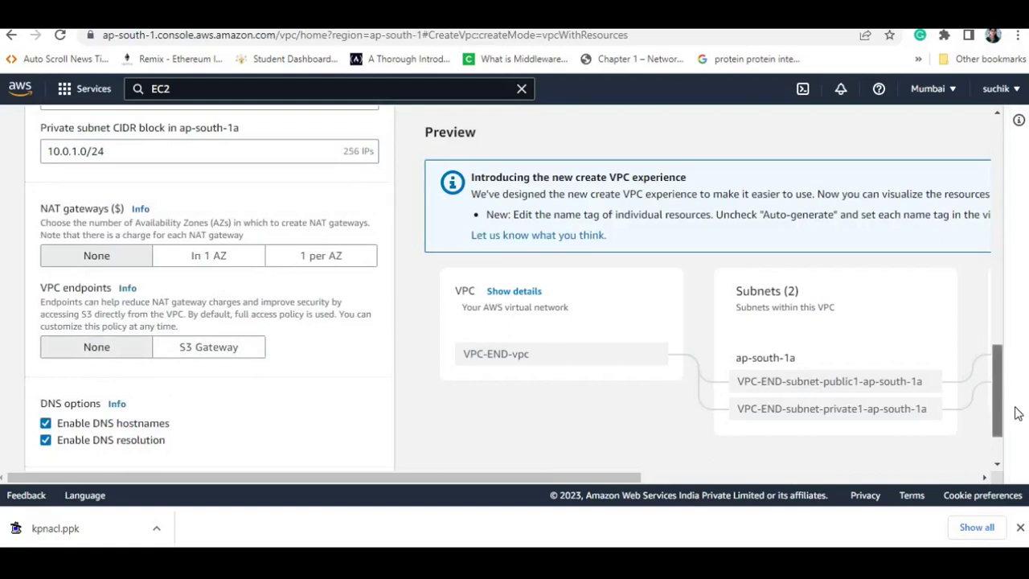
scroll(1017, 412, "down", 1)
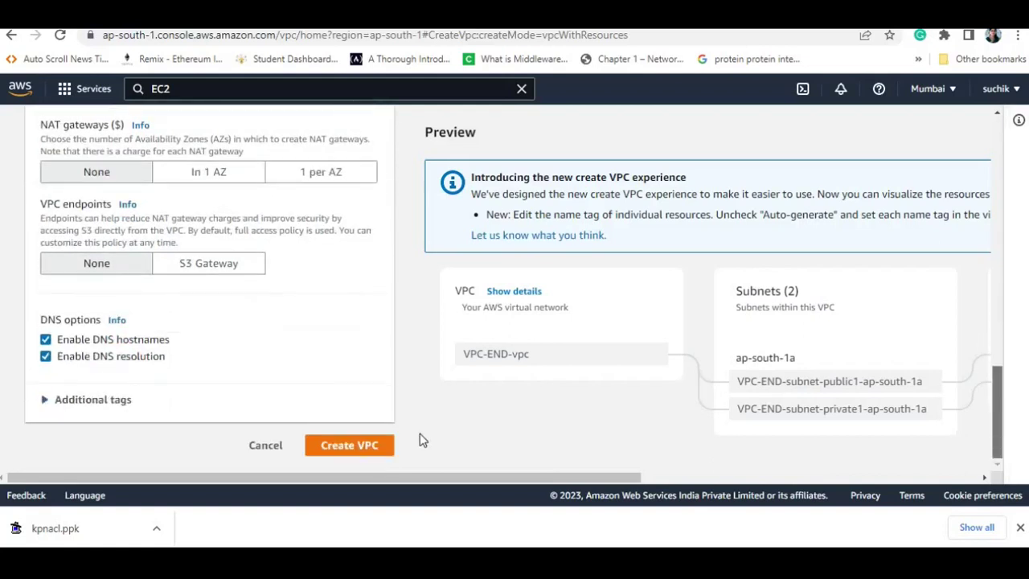
left_click(347, 445)
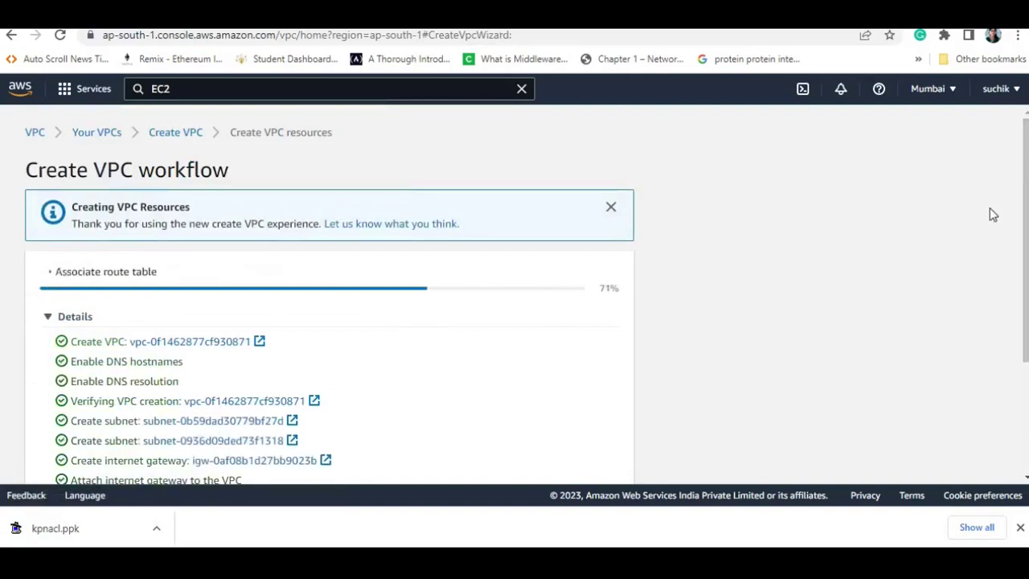
Return to the list of VPCs and select only VPC-END-vpc to view its details
left_click(170, 135)
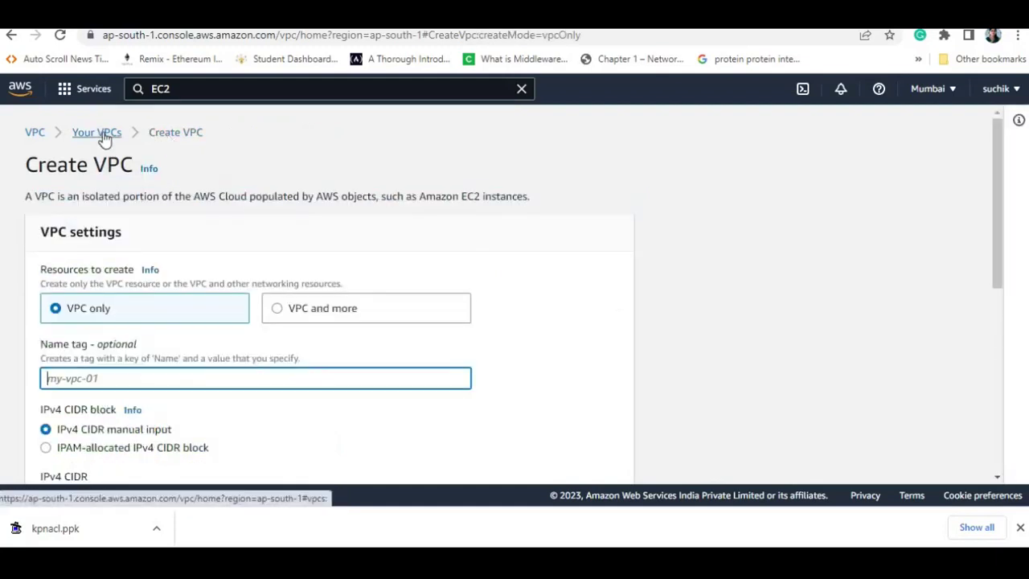
left_click(103, 138)
left_click(388, 243)
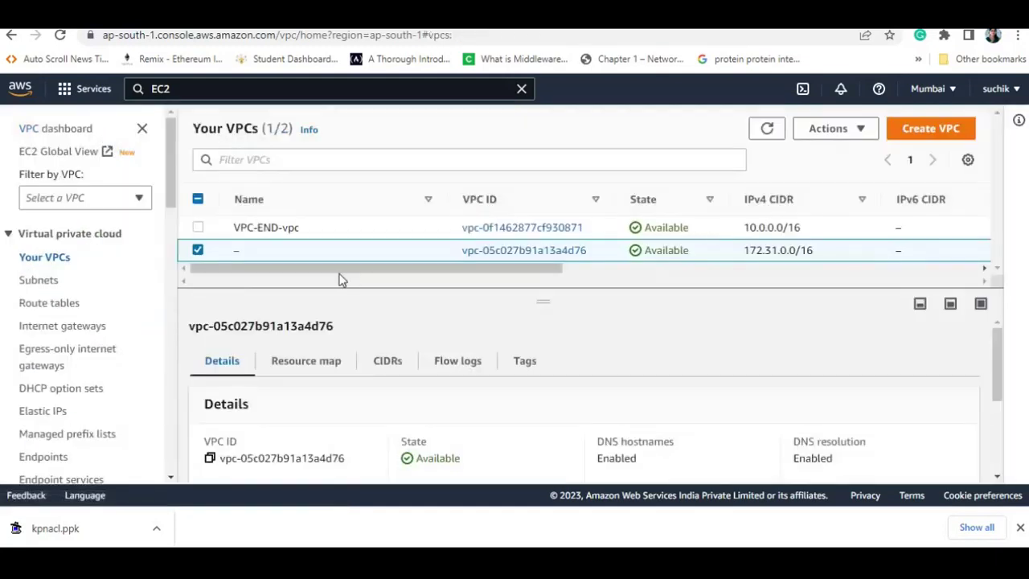
left_click(197, 251)
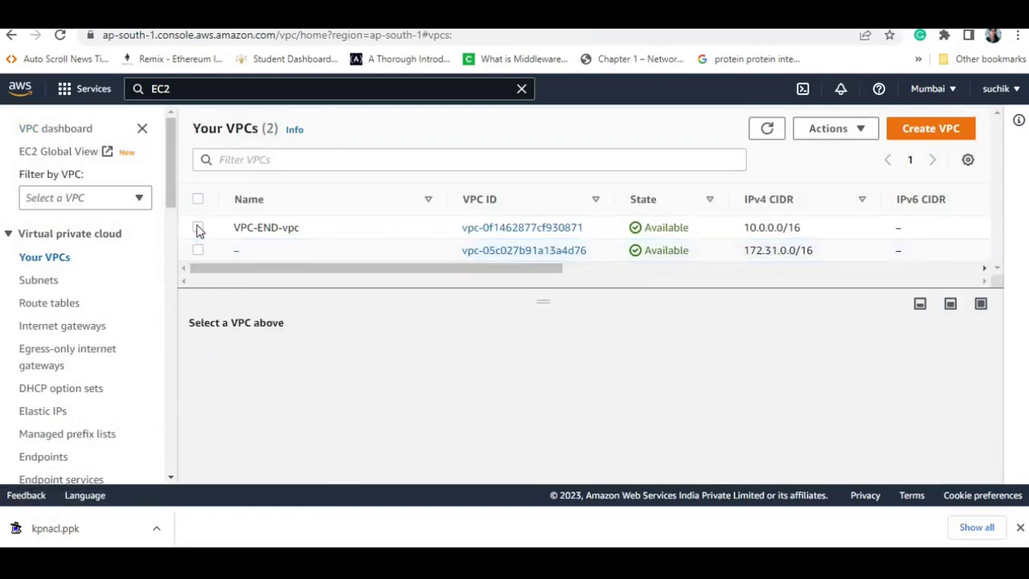
left_click(198, 228)
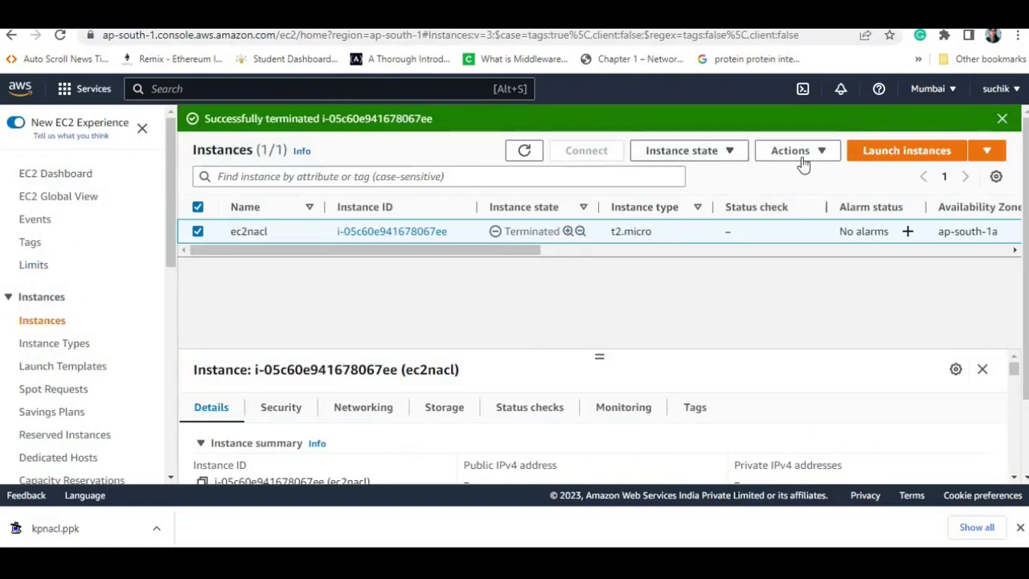
Start launching a new EC2 instance and name it publicend
left_click(919, 154)
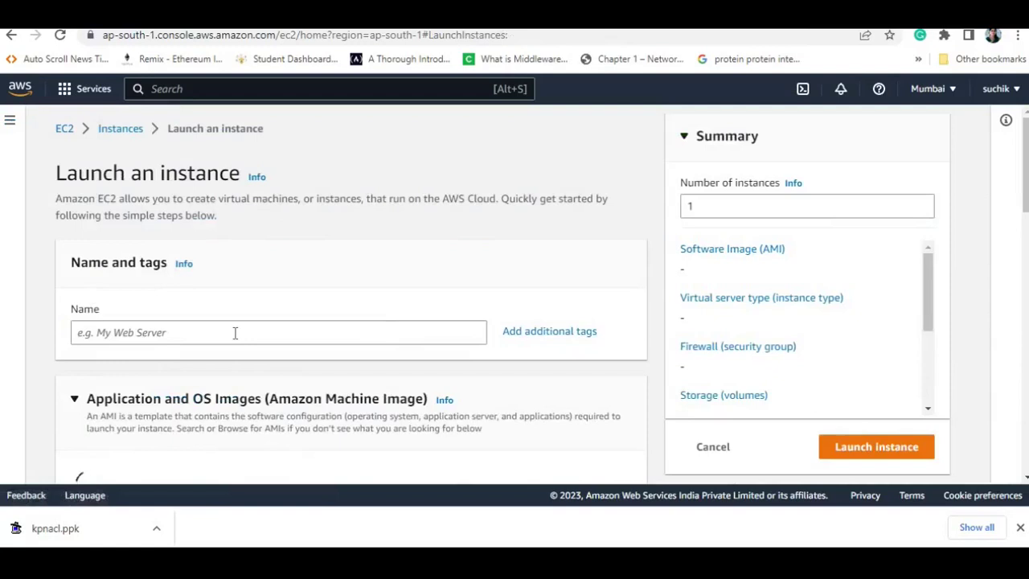
left_click(236, 334)
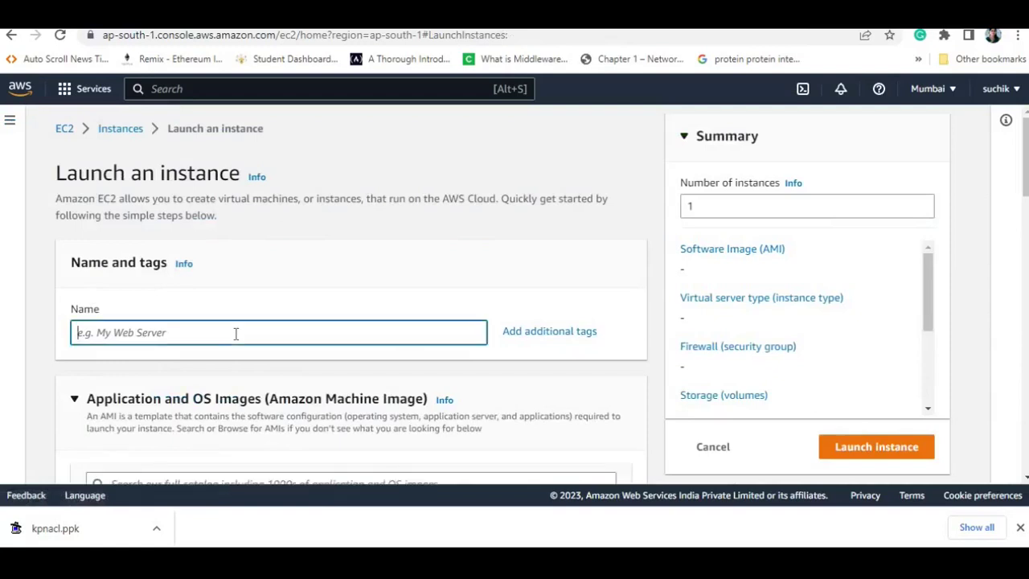
type("public")
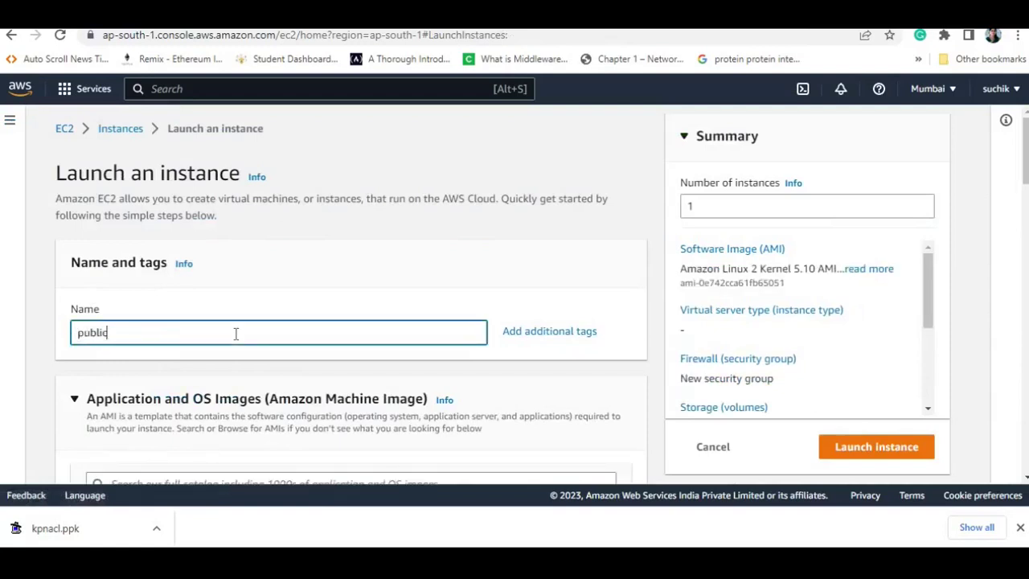
type("end")
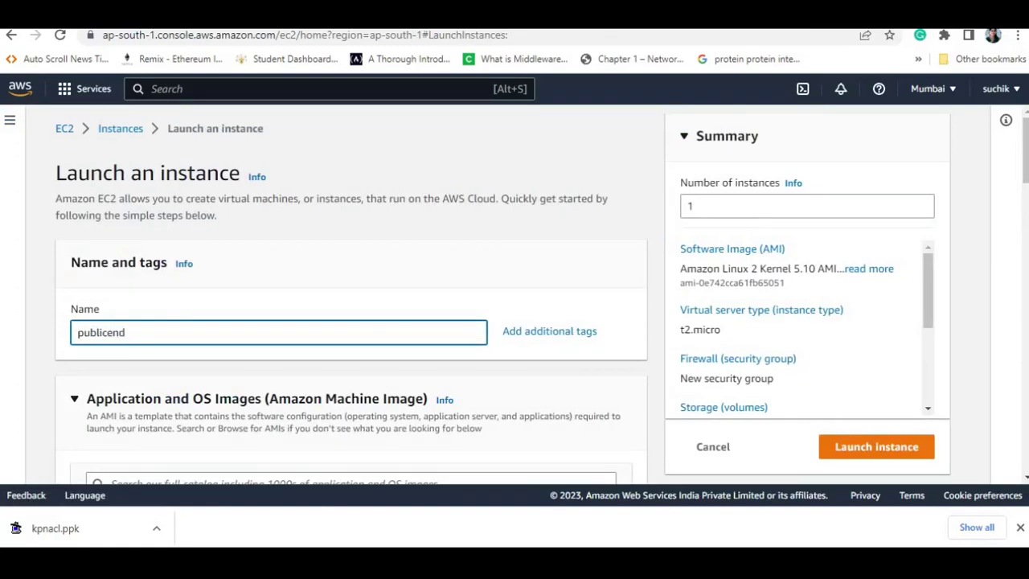
key("Tab")
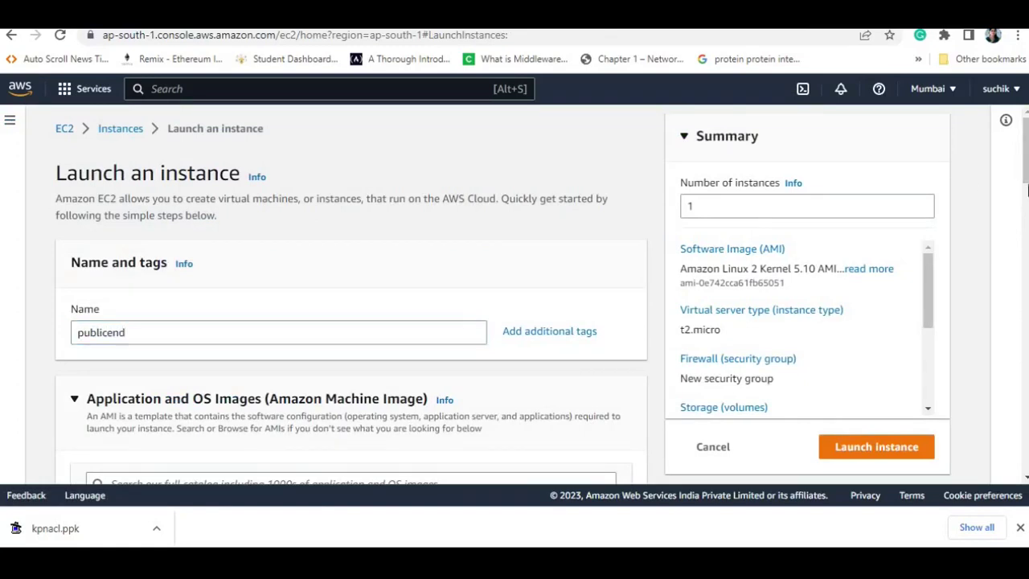
Choose the Amazon Linux 2 AMI (HVM) - Kernel 4.14, SSD Volume Type as the instance's machine image
scroll(1025, 175, "down", 3)
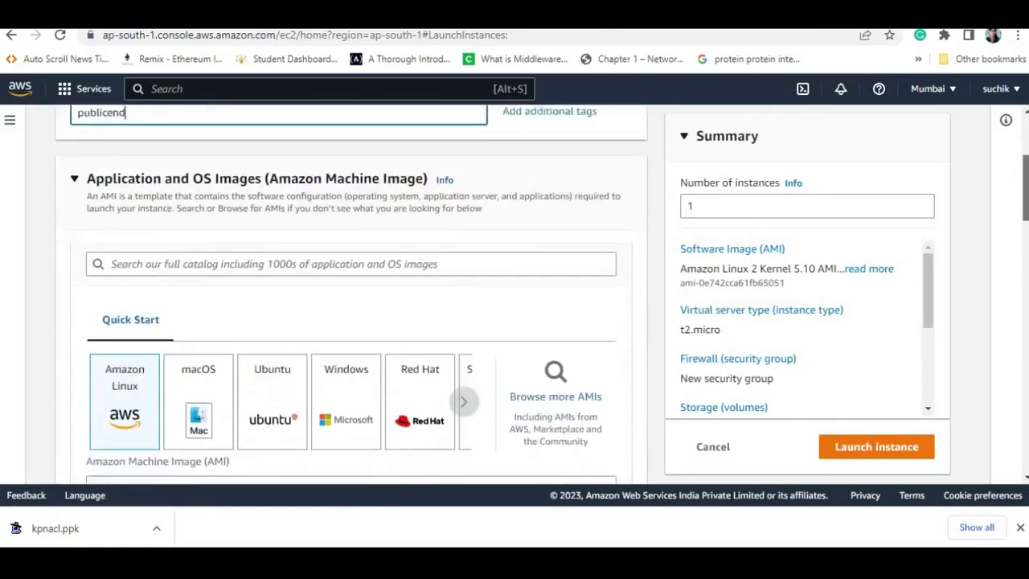
scroll(1025, 185, "down", 2)
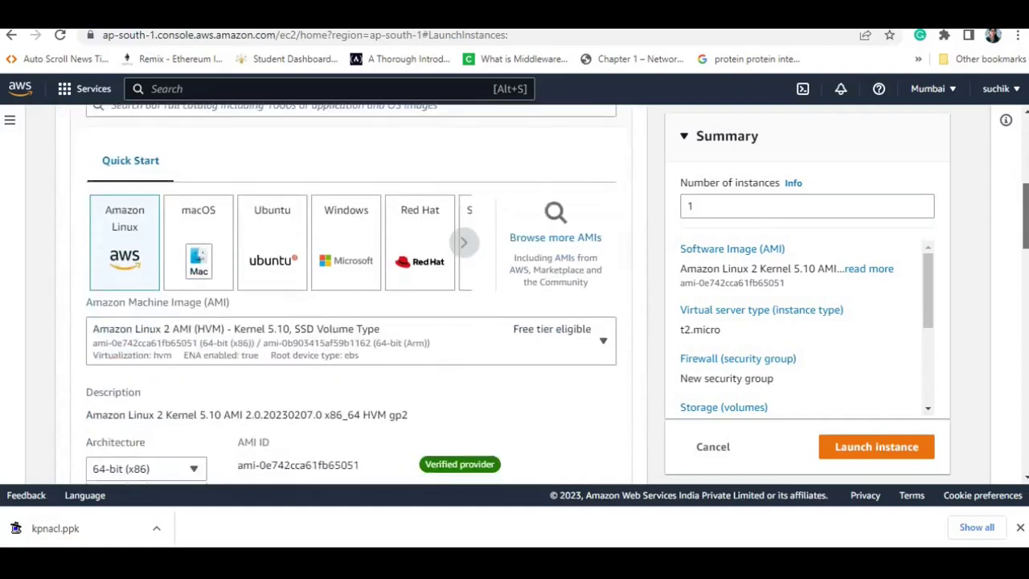
left_click(357, 354)
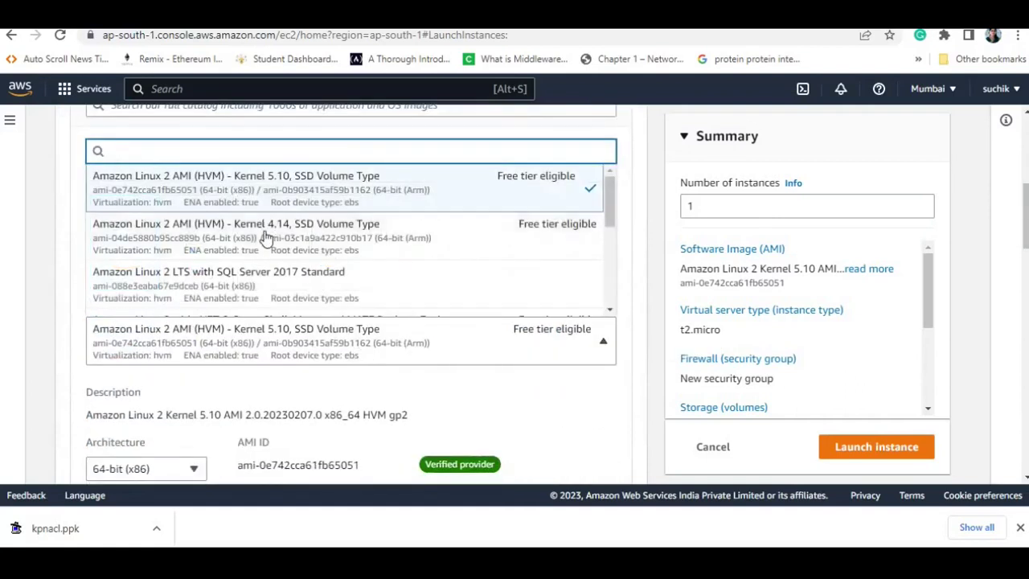
left_click(267, 239)
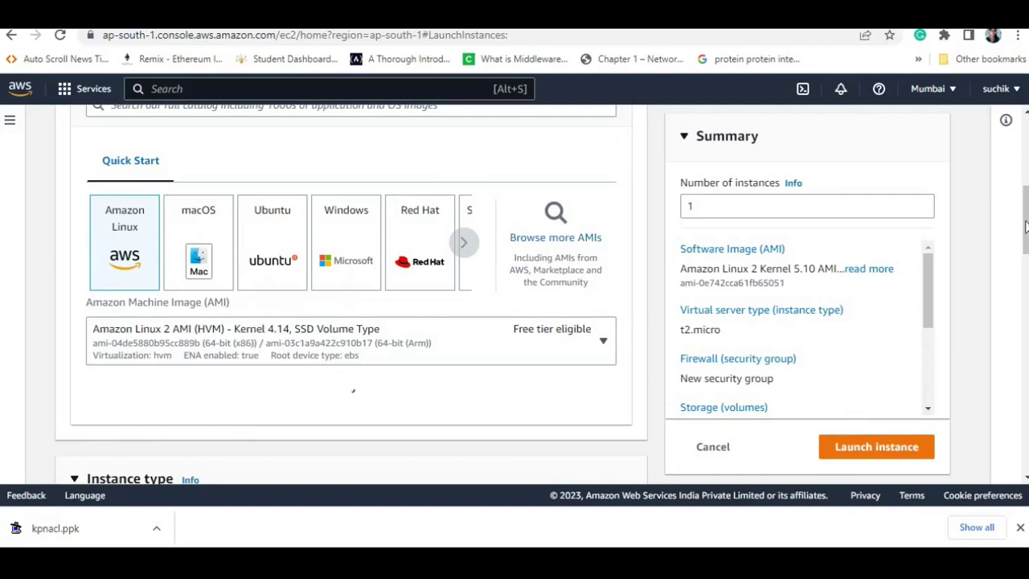
Create a new RSA key pair named kpend in .ppk format for the instance login
scroll(259, 325, "down", 5)
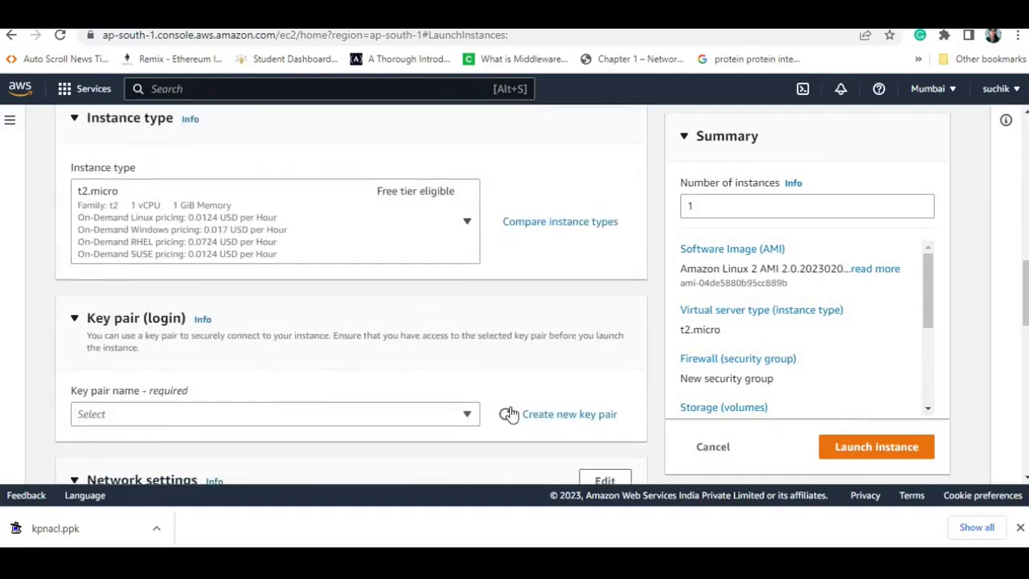
left_click(559, 415)
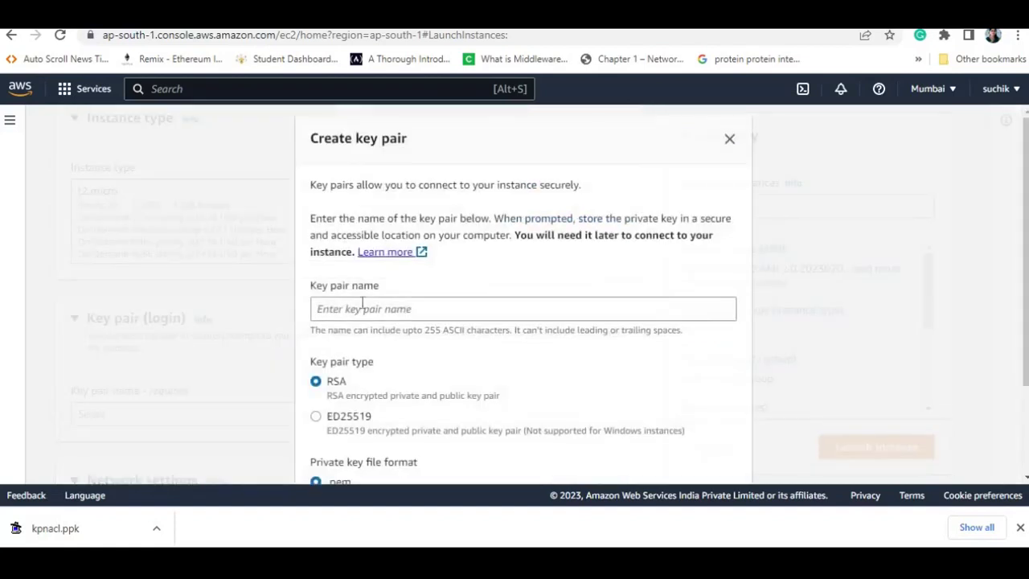
left_click(363, 307)
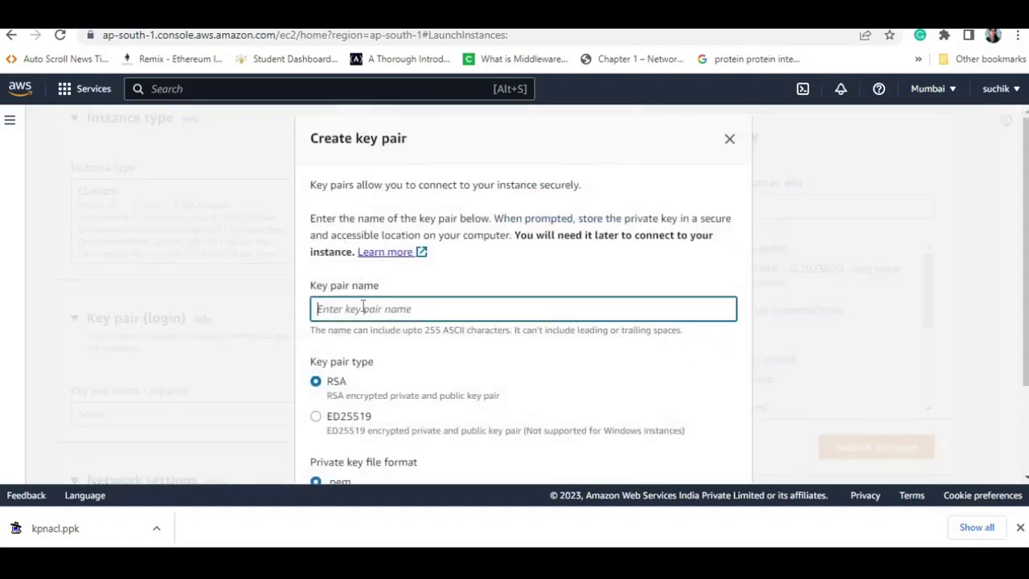
type("kpend")
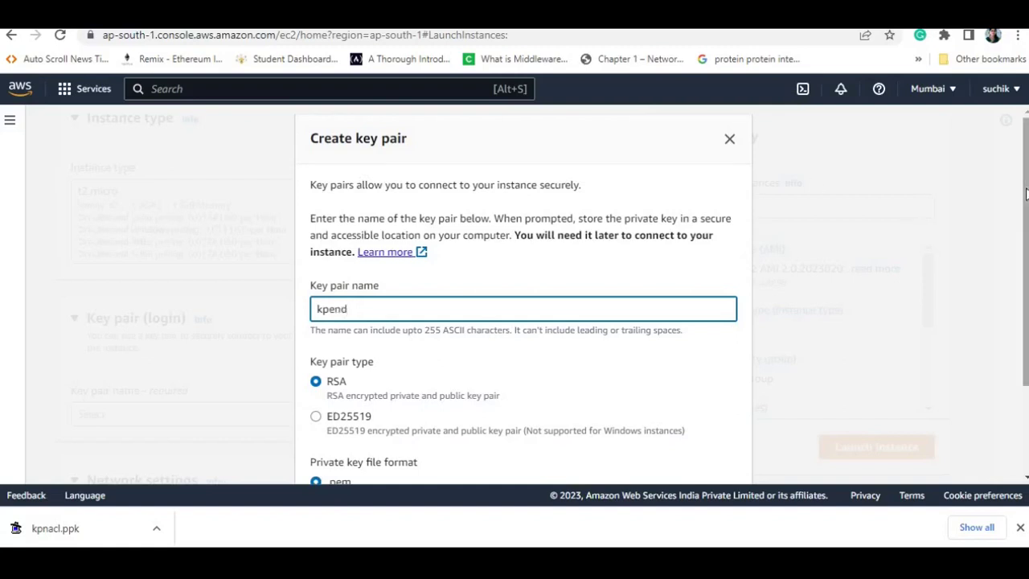
scroll(495, 351, "down", 2)
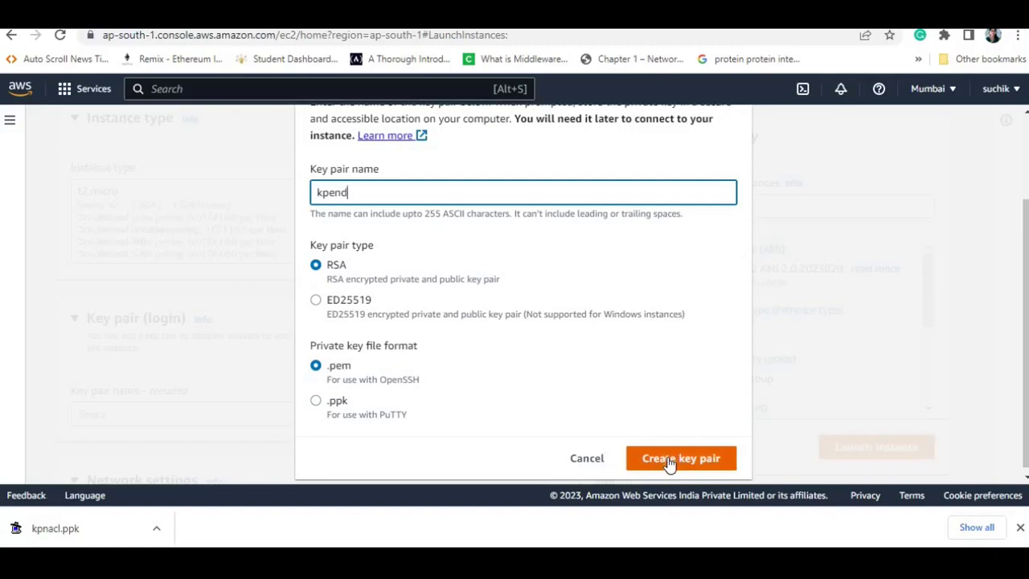
left_click(316, 401)
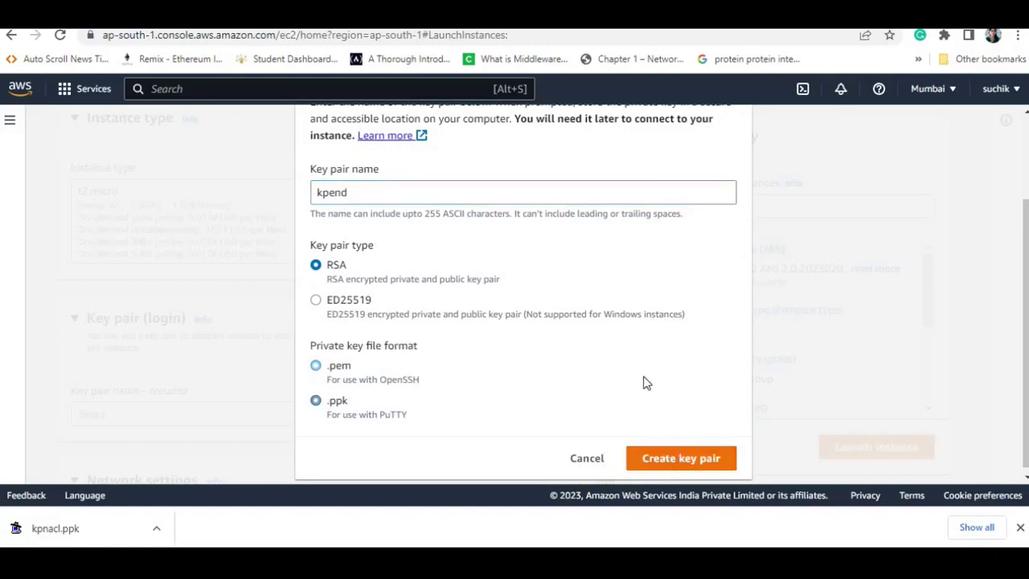
left_click(682, 464)
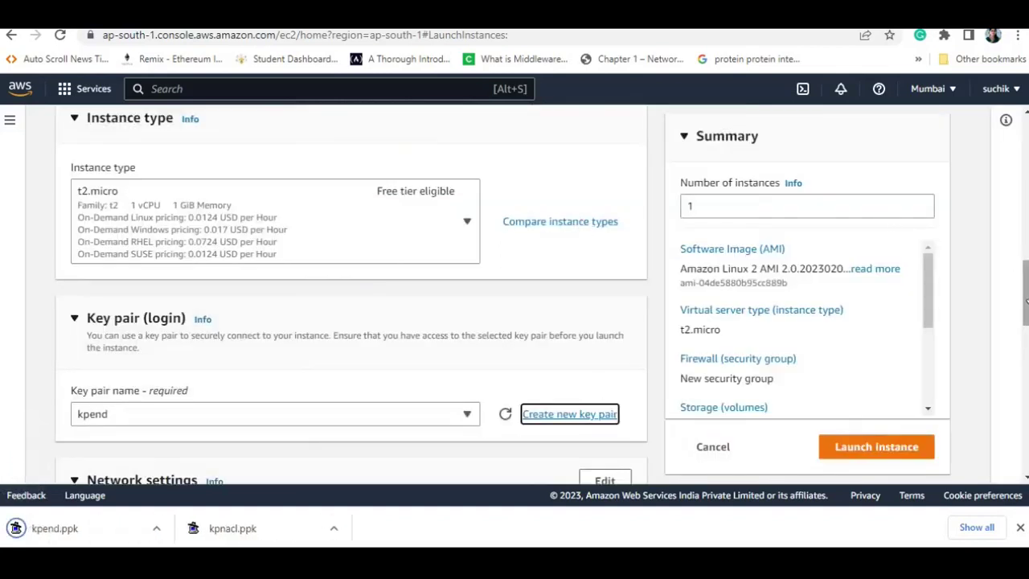
Edit the network settings to place the instance in VPC-END-vpc and enable auto-assign public IP
scroll(541, 210, "down", 5)
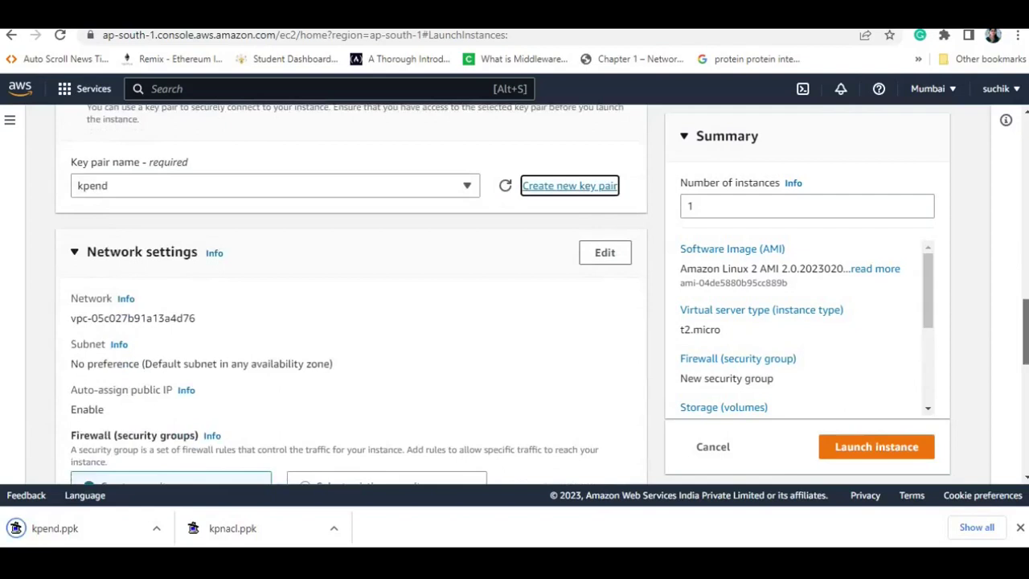
left_click(601, 116)
left_click(169, 176)
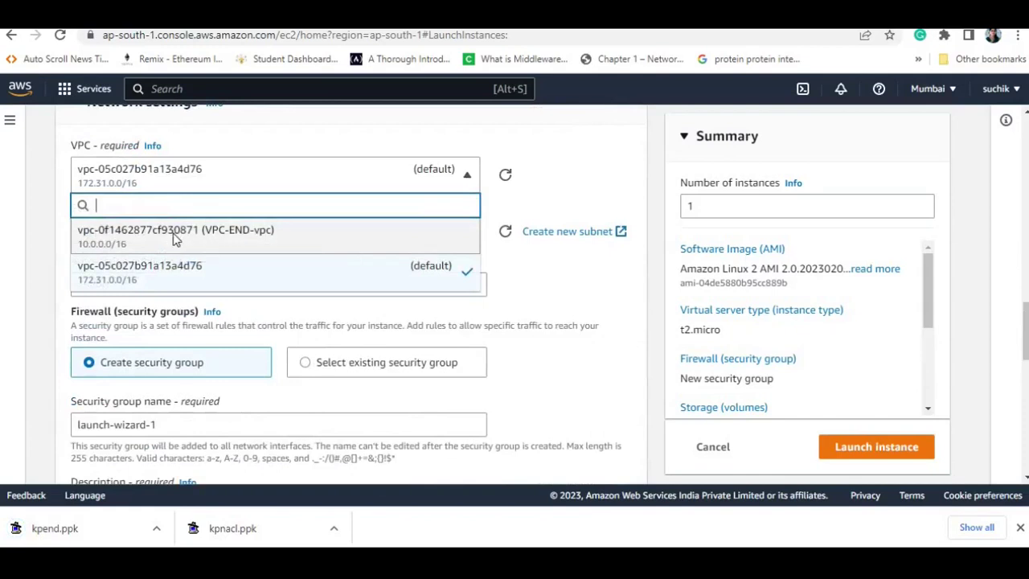
left_click(175, 234)
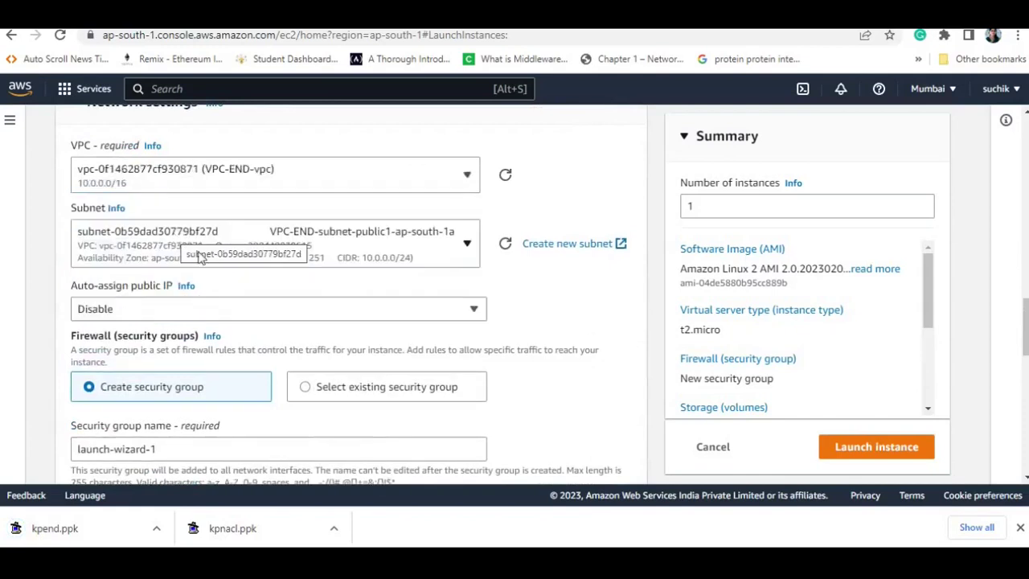
left_click(203, 313)
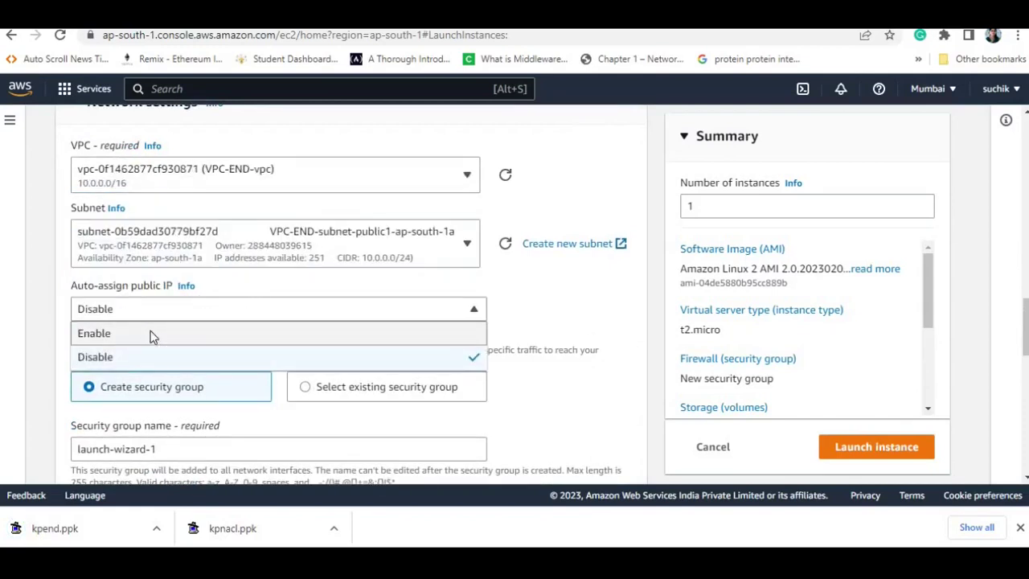
left_click(152, 335)
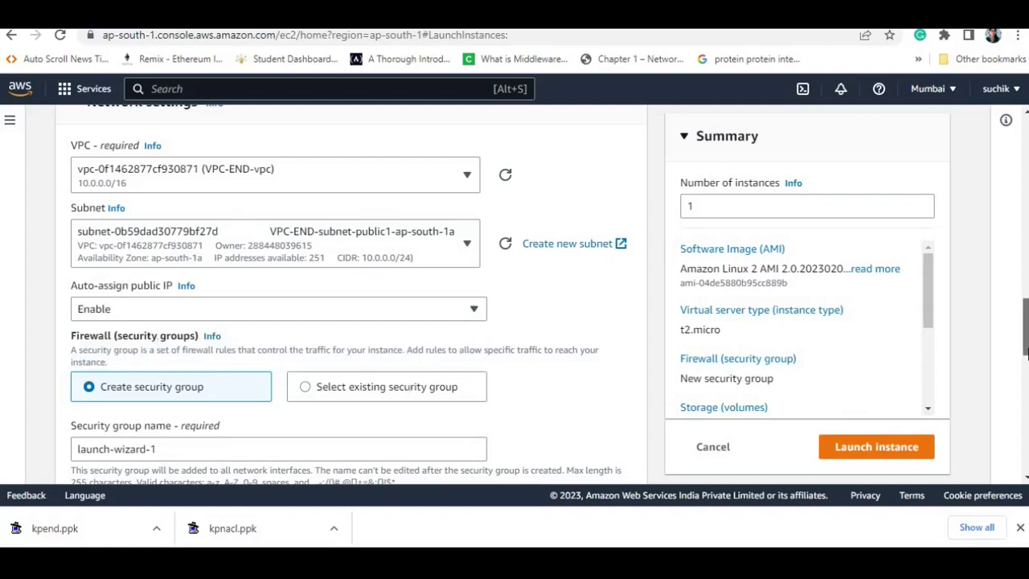
Add a second inbound security group rule allowing All traffic with source type Anywhere
scroll(954, 349, "down", 2)
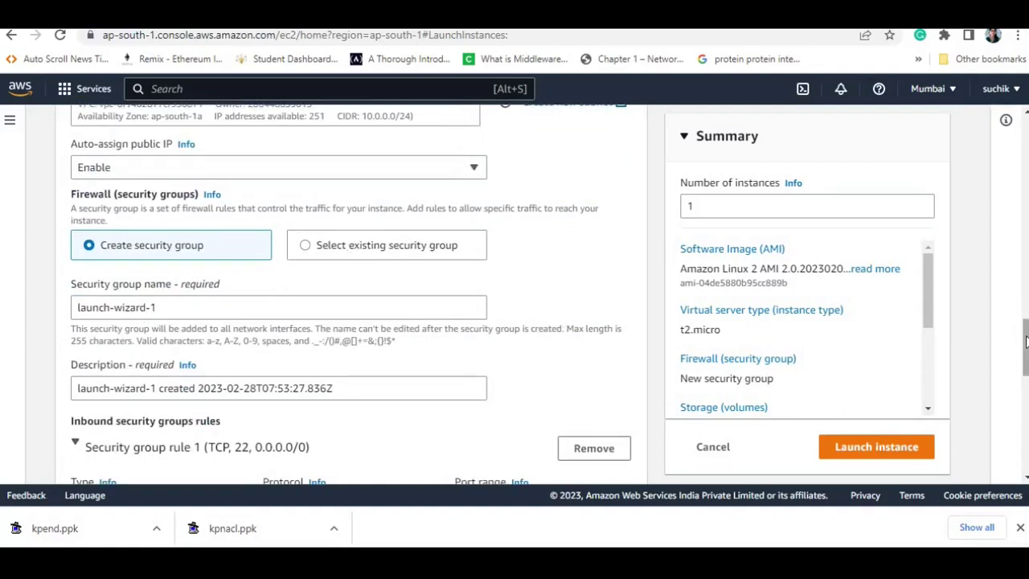
scroll(1025, 346, "down", 5)
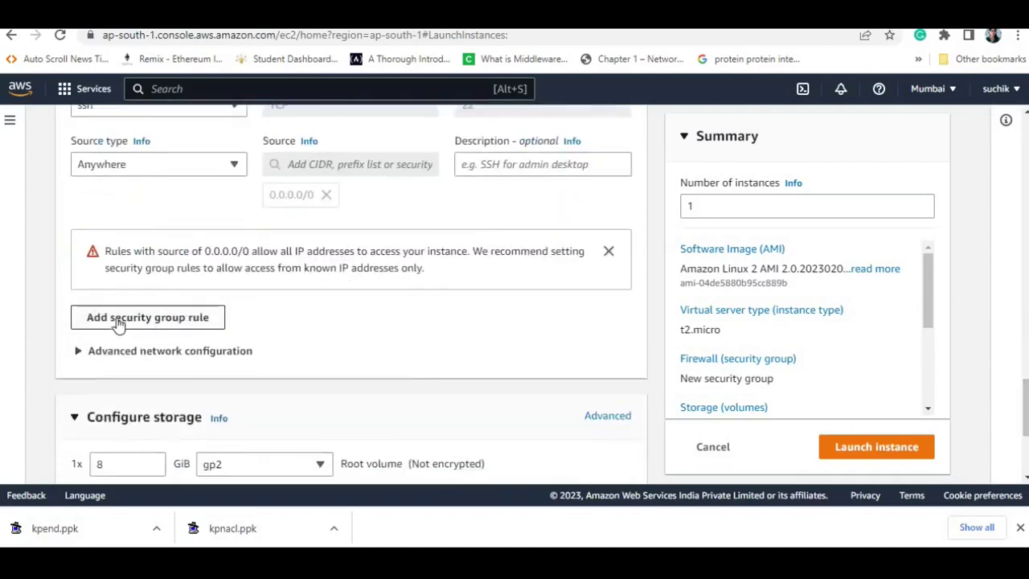
left_click(117, 320)
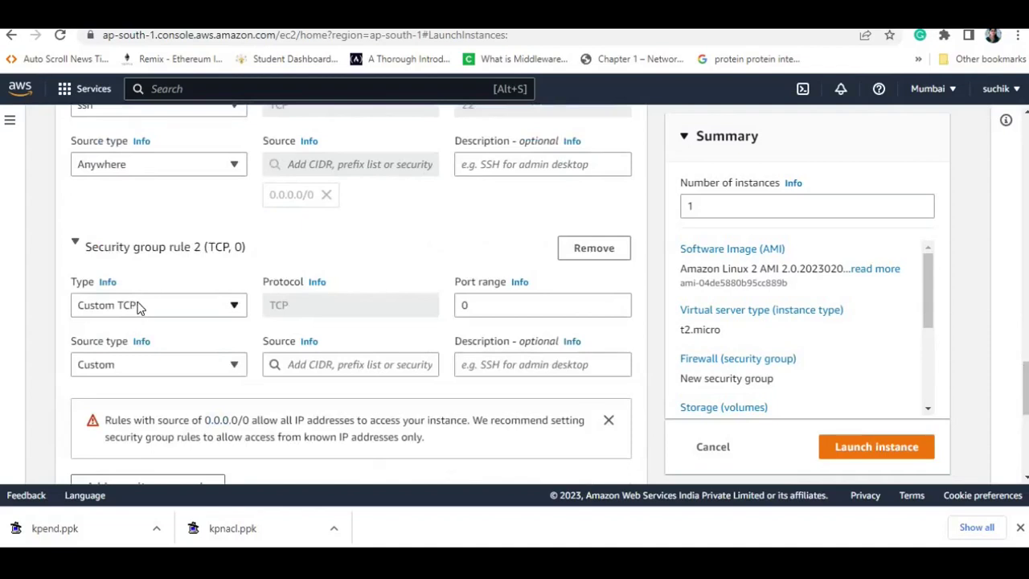
left_click(138, 308)
scroll(238, 294, "down", 4)
scroll(126, 246, "down", 1)
left_click(123, 243)
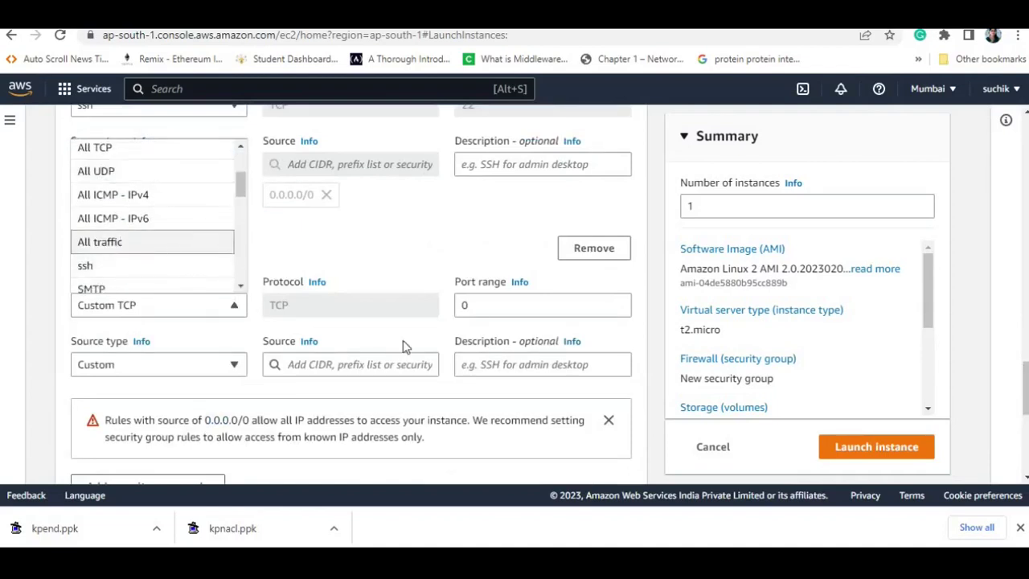
left_click(170, 373)
key("Up")
key("Return")
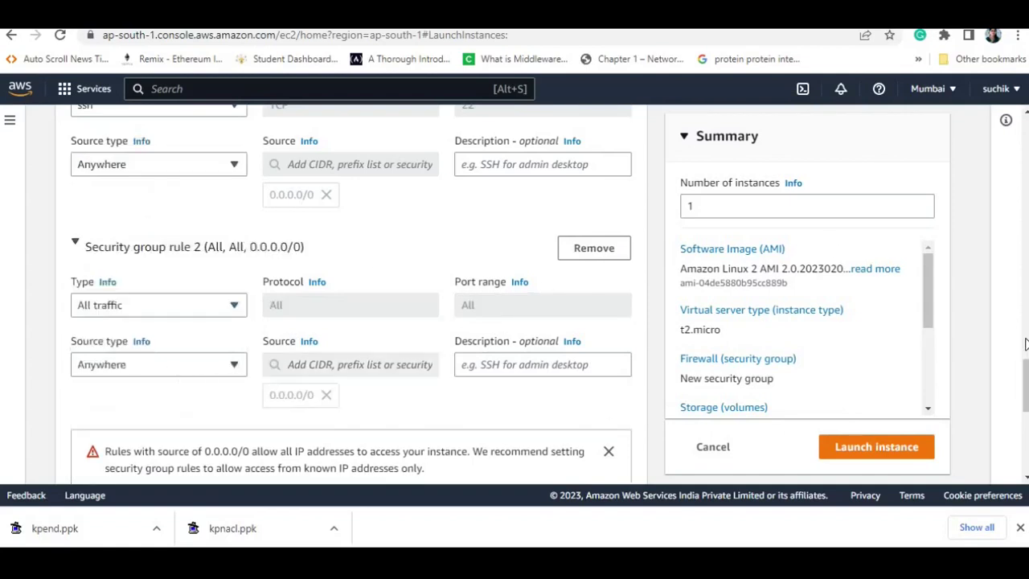
Launch the publicend instance, and select only that instance in the instances list to view its details
scroll(1025, 378, "down", 5)
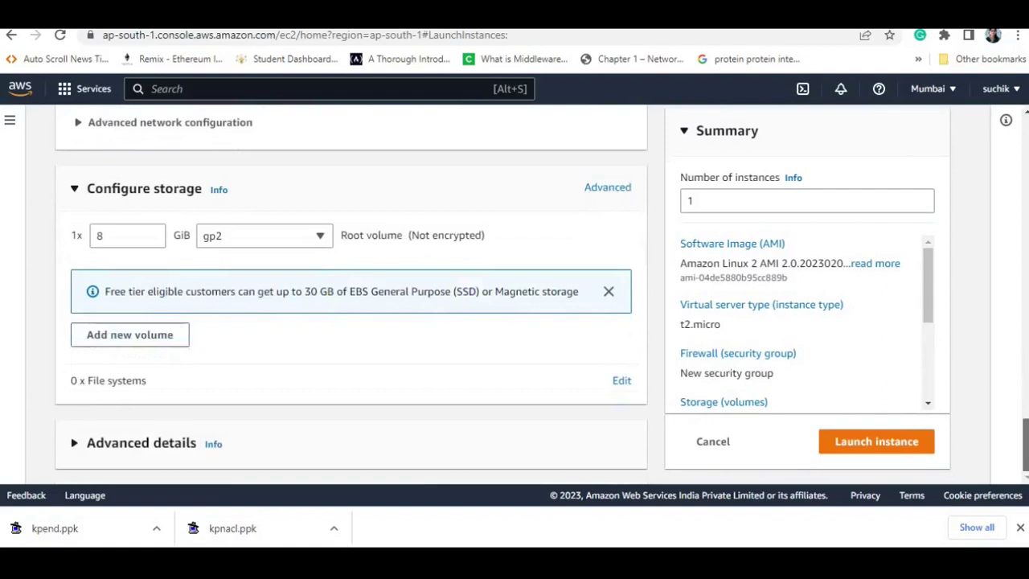
left_click(854, 447)
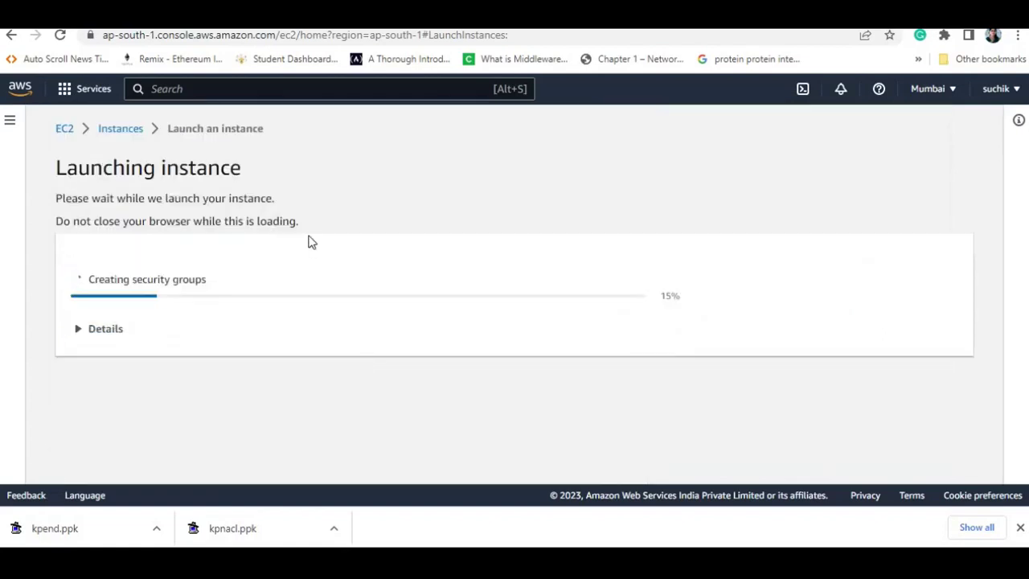
left_click(122, 131)
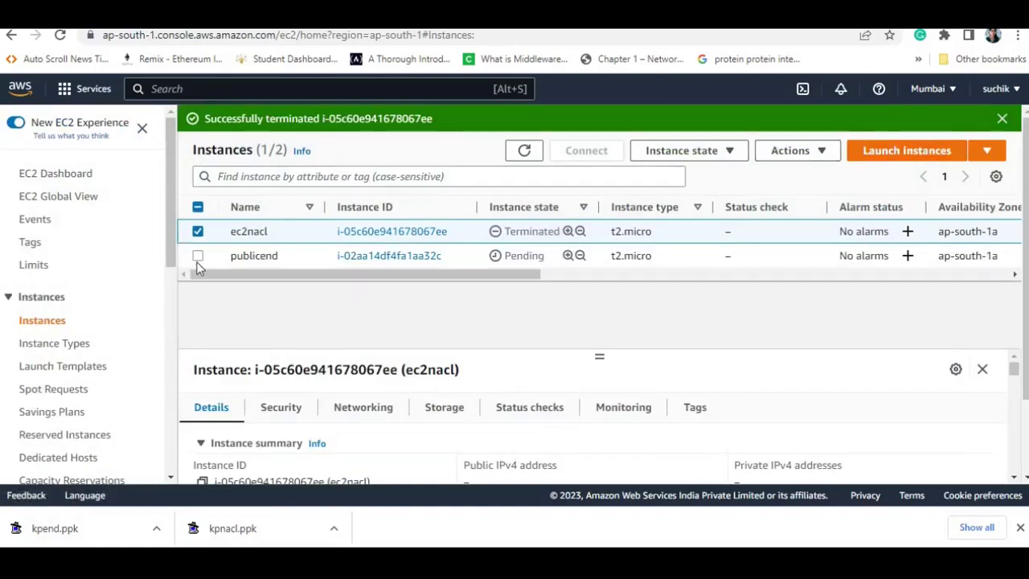
left_click(198, 232)
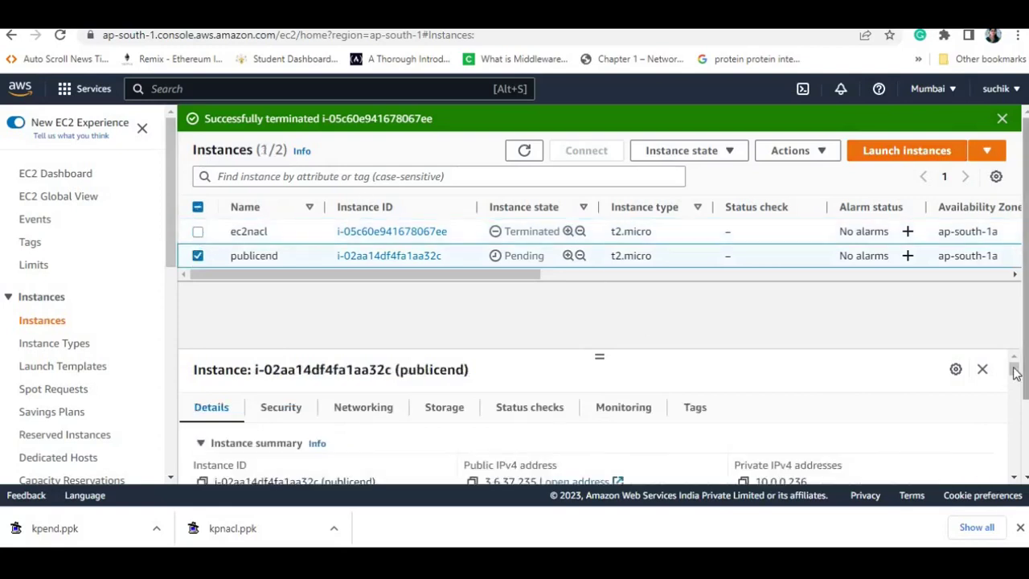
left_click_drag(1015, 371, 1021, 400)
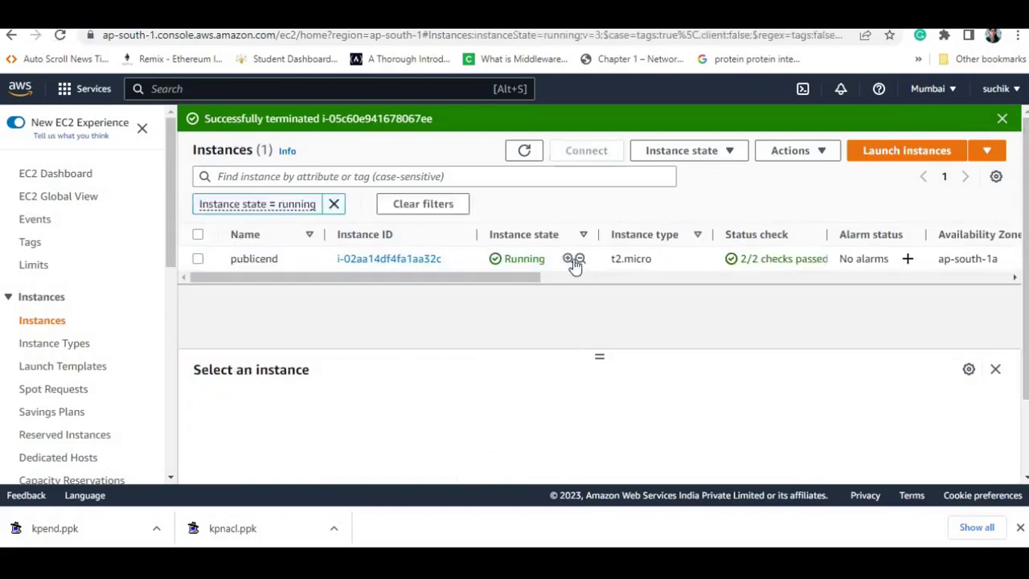
Start launching another EC2 instance and name it privateend
left_click(902, 155)
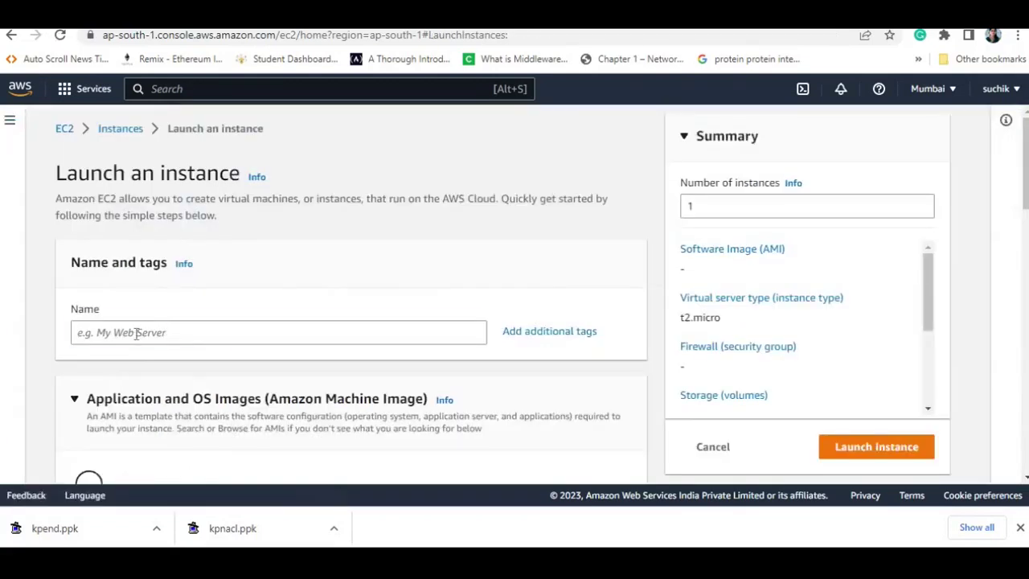
left_click(137, 333)
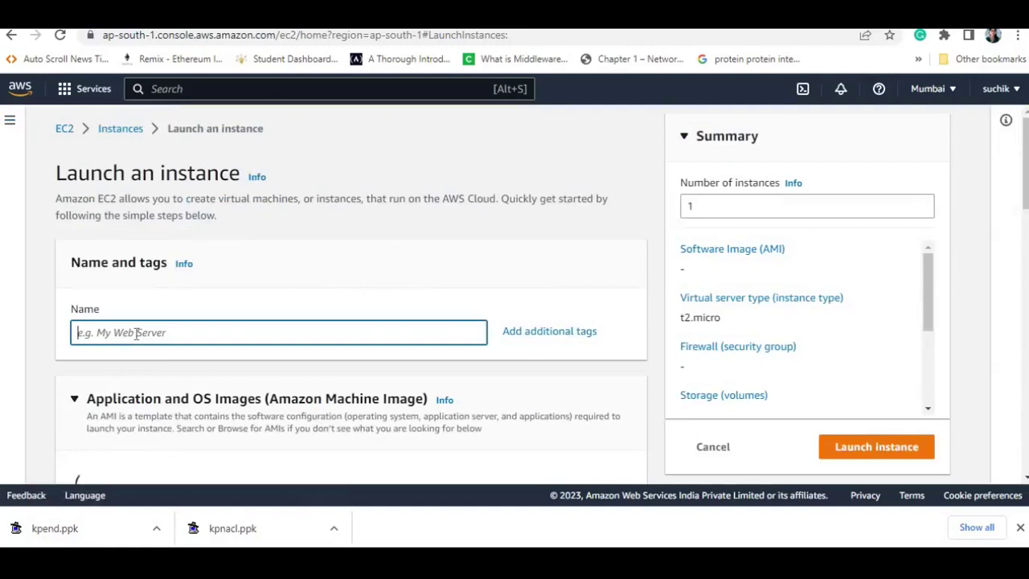
type("priva")
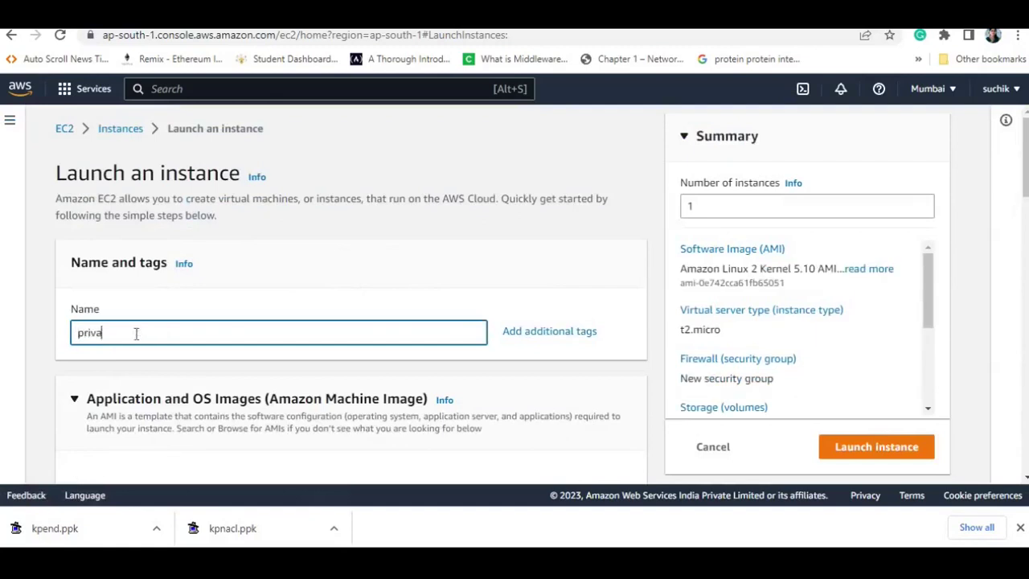
type("teend")
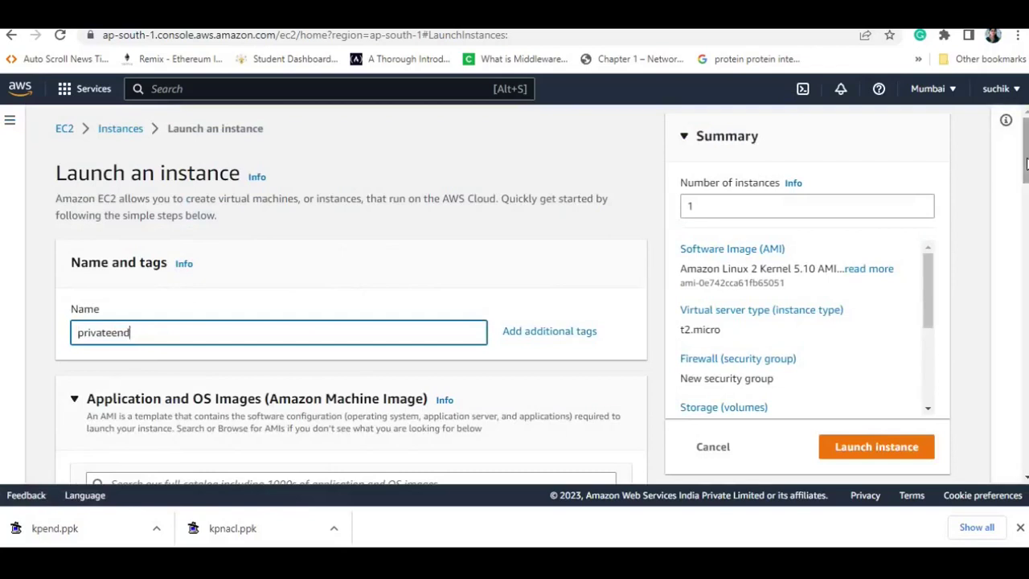
Choose Amazon Linux 2 AMI (HVM) - Kernel 4.14, SSD Volume Type as the machine image for privateend
scroll(205, 358, "down", 4)
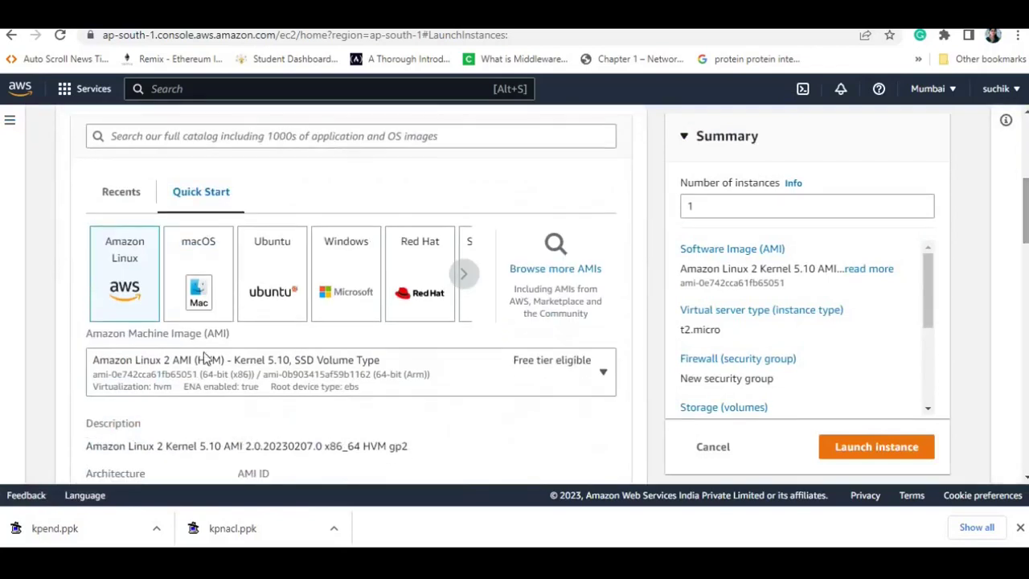
left_click(317, 384)
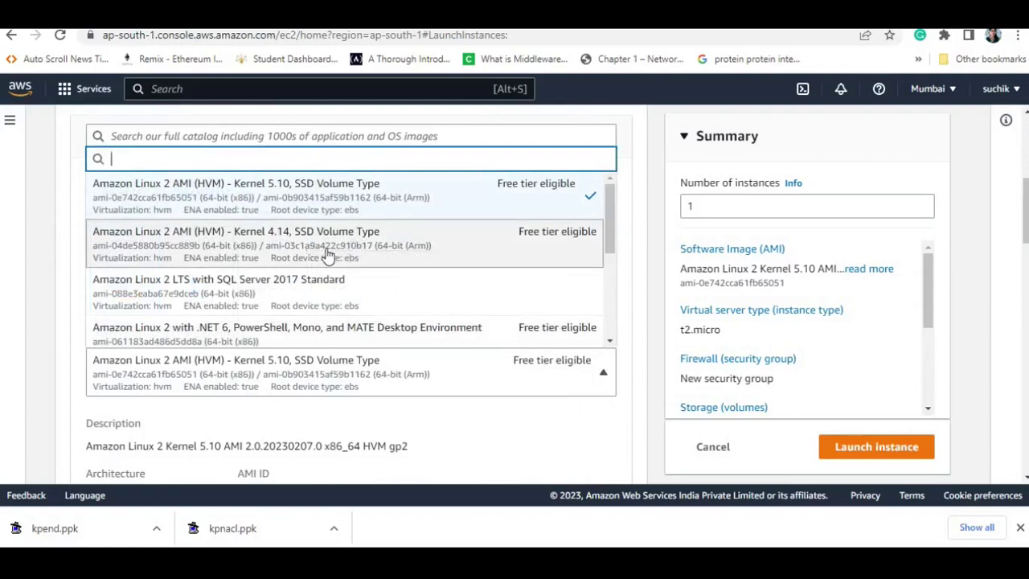
left_click(328, 255)
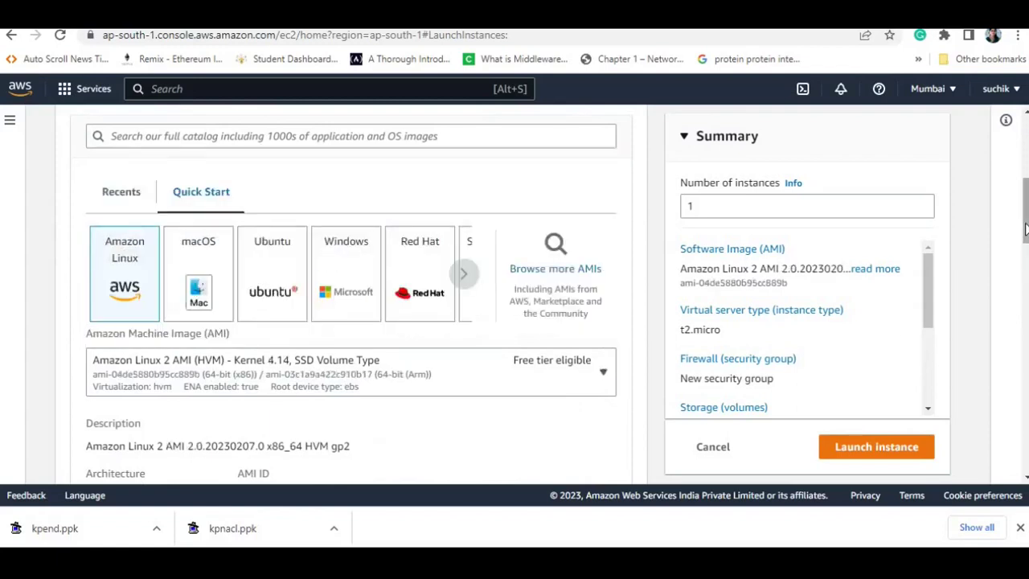
Create a key pair named kpprivateend for the privateend instance, with type RSA and private key format .pem
left_click_drag(1025, 229, 1025, 302)
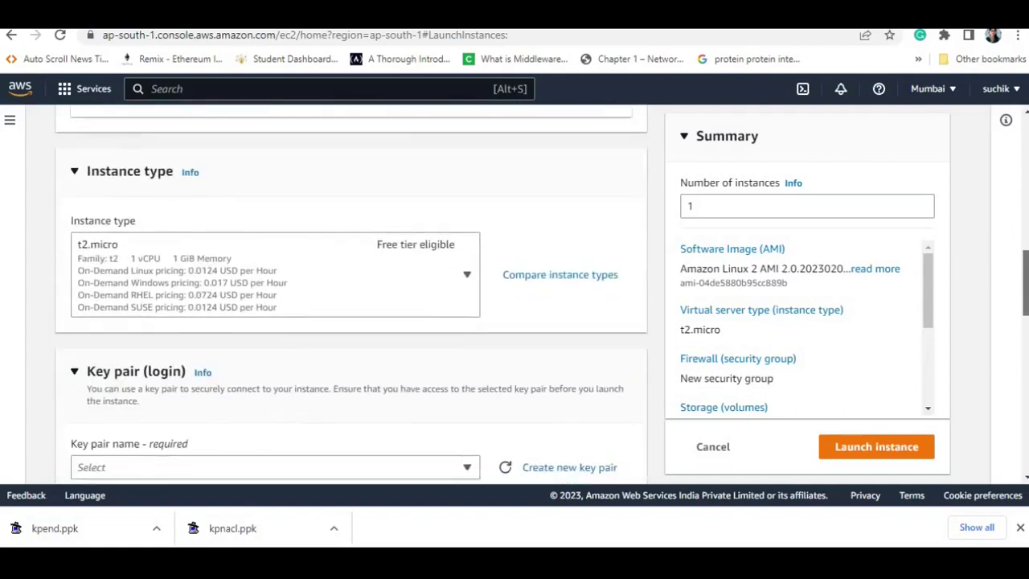
scroll(577, 415, "down", 1)
left_click(561, 386)
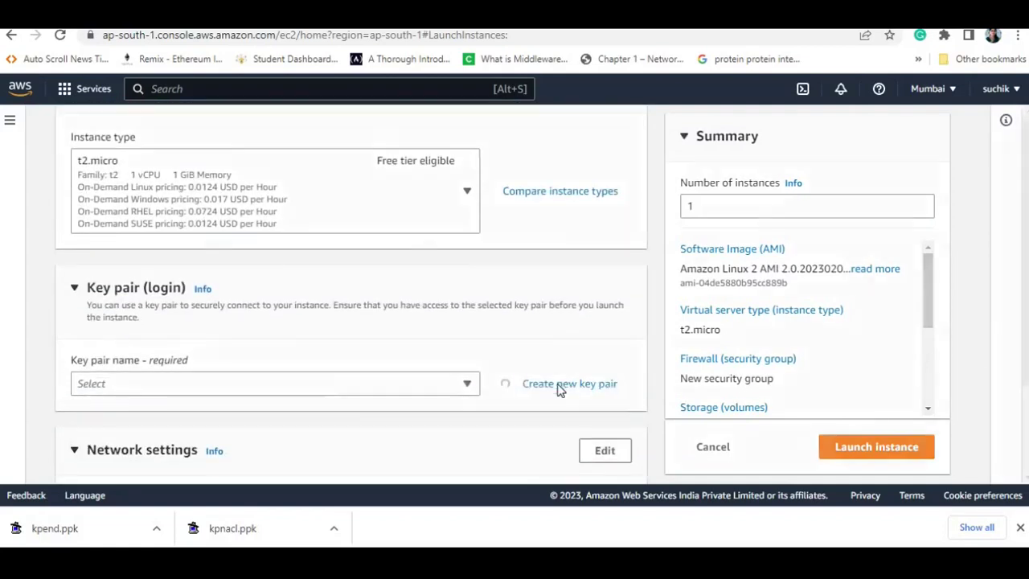
left_click(406, 310)
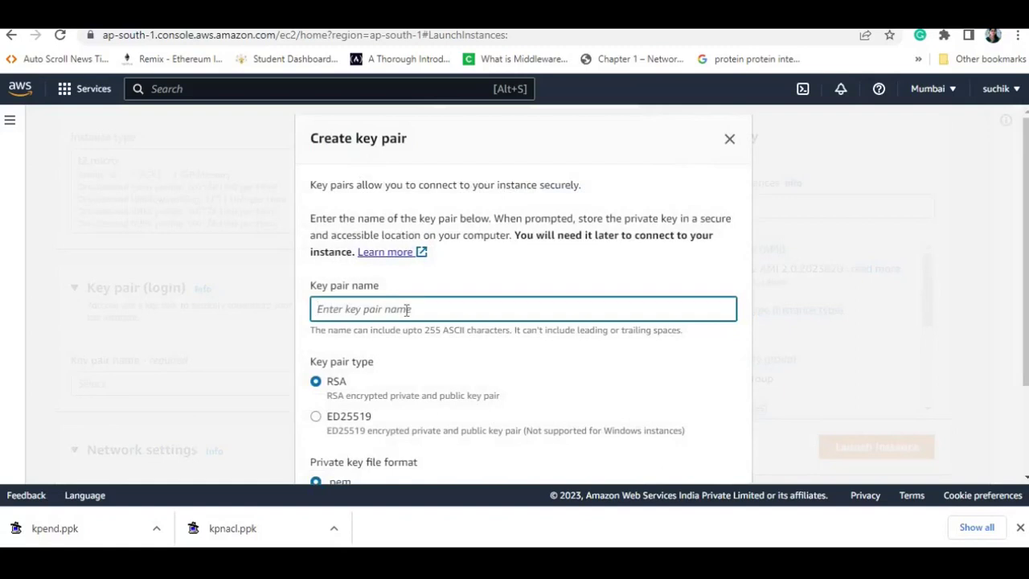
type("kpprivateend")
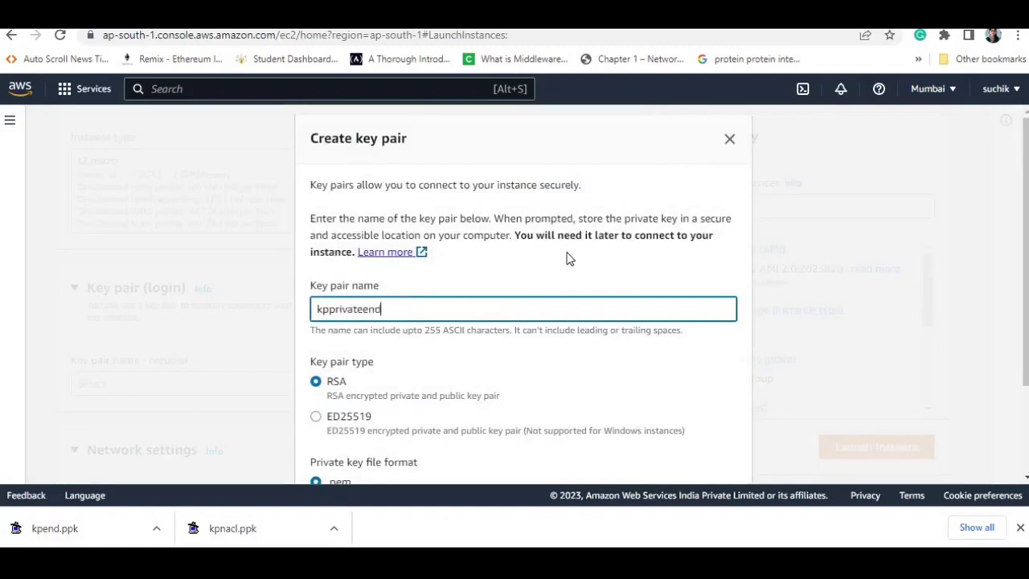
key("Tab")
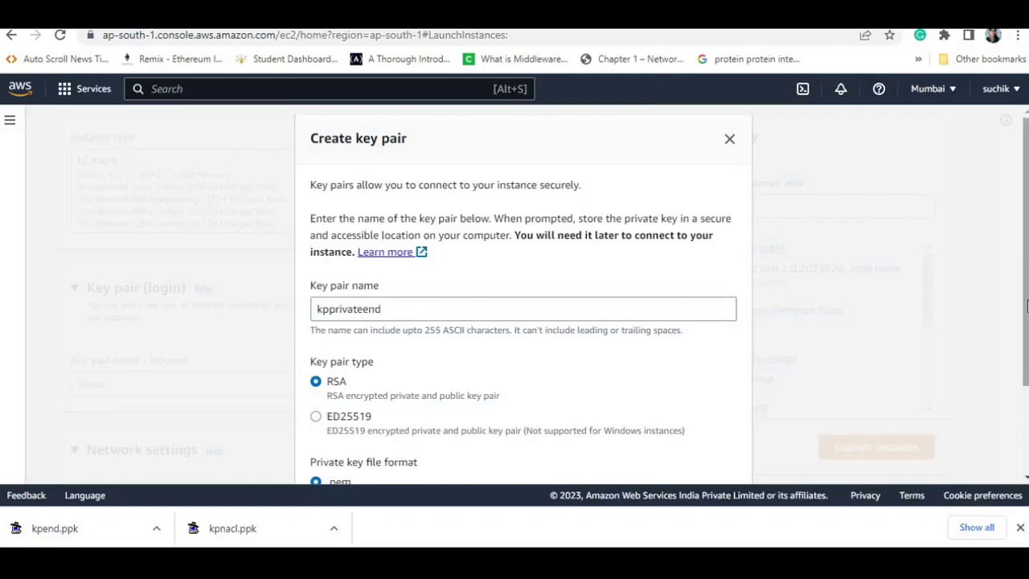
key("shift+Tab")
scroll(1026, 306, "down", 2)
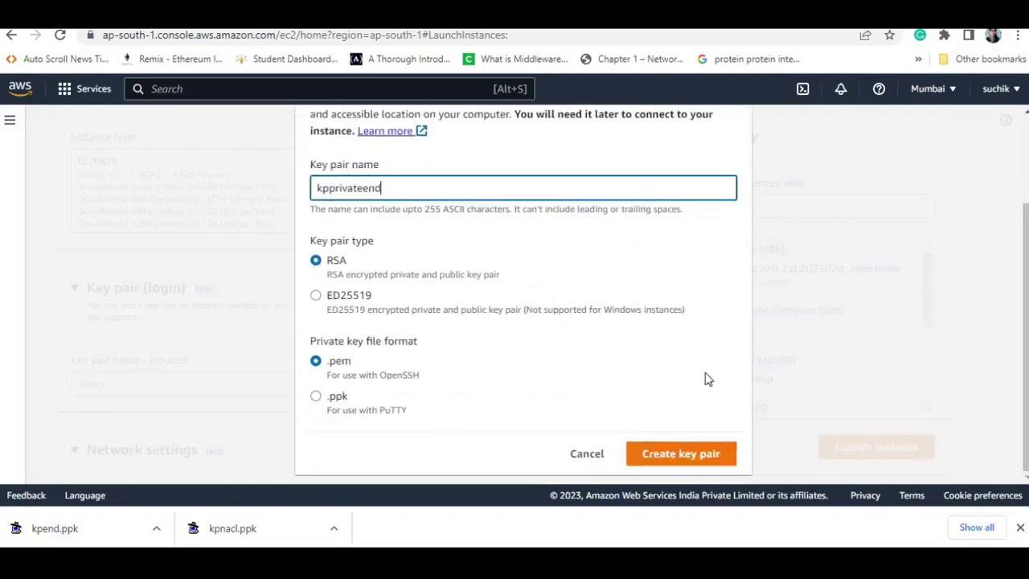
left_click(689, 456)
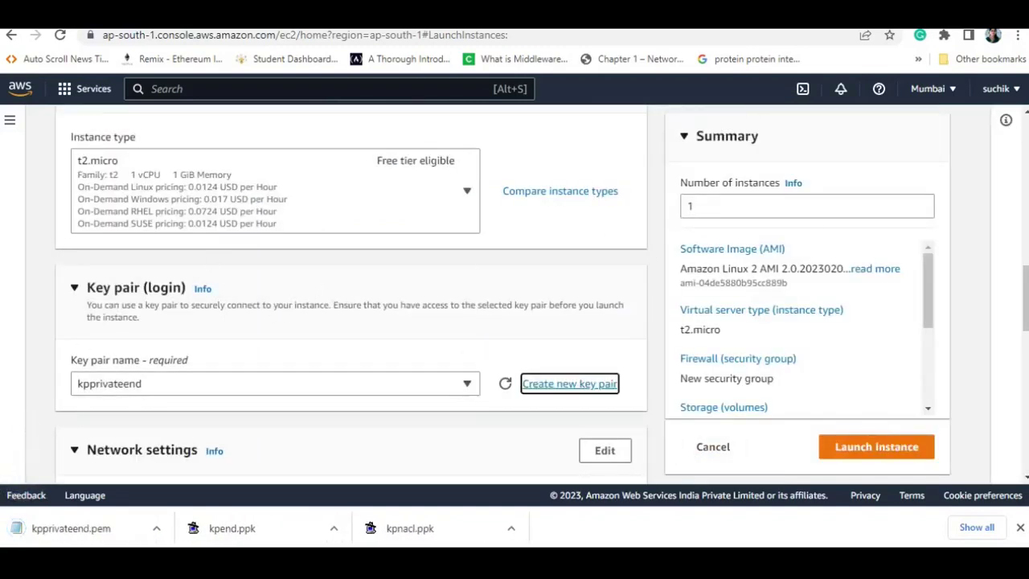
Edit the network settings to use the VPC-END-vpc network and the subnet VPC-END-subnet-private1-ap-south-1a
left_click_drag(1025, 281, 1025, 333)
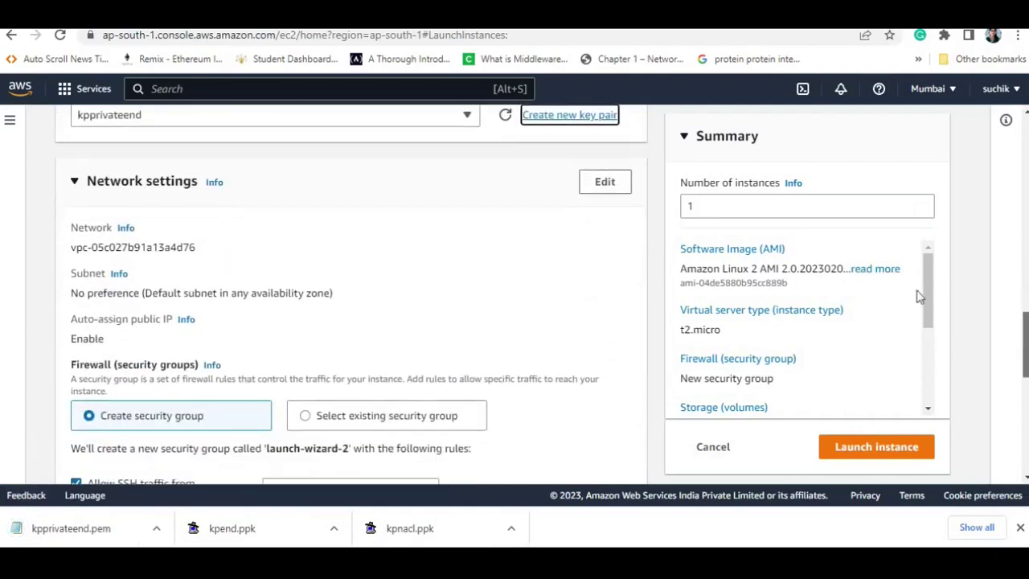
left_click(608, 183)
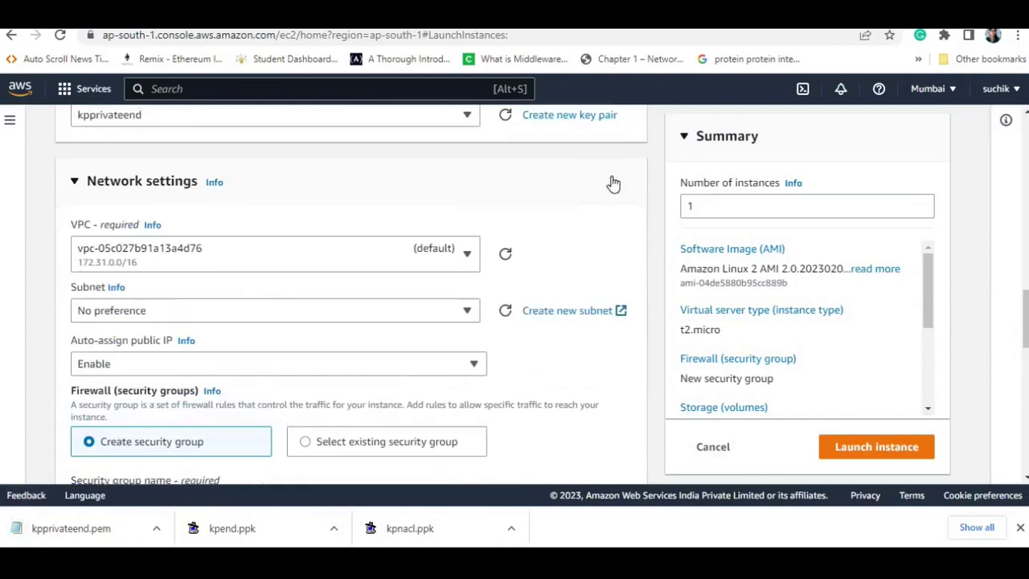
left_click(223, 261)
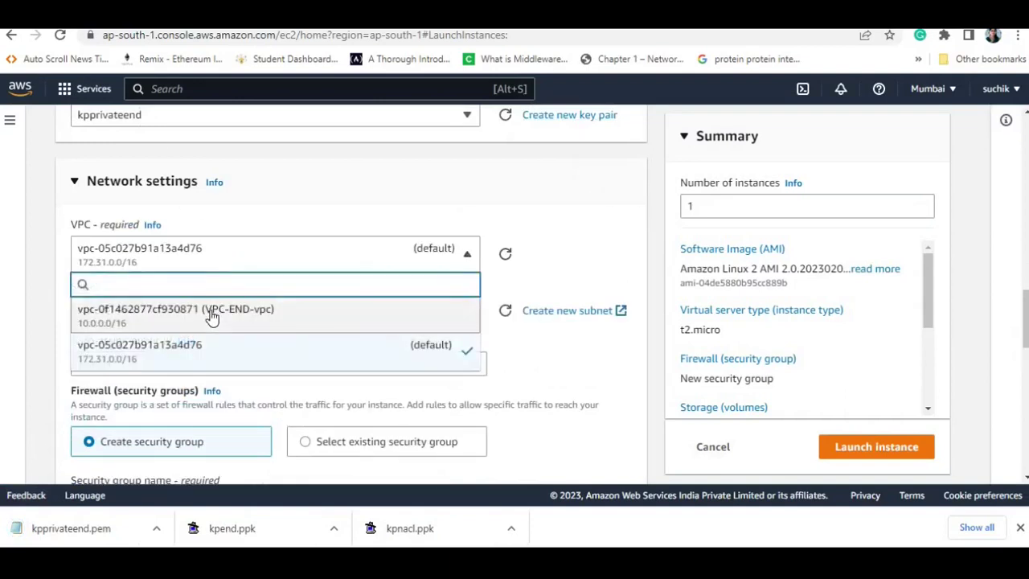
left_click(214, 313)
left_click(214, 327)
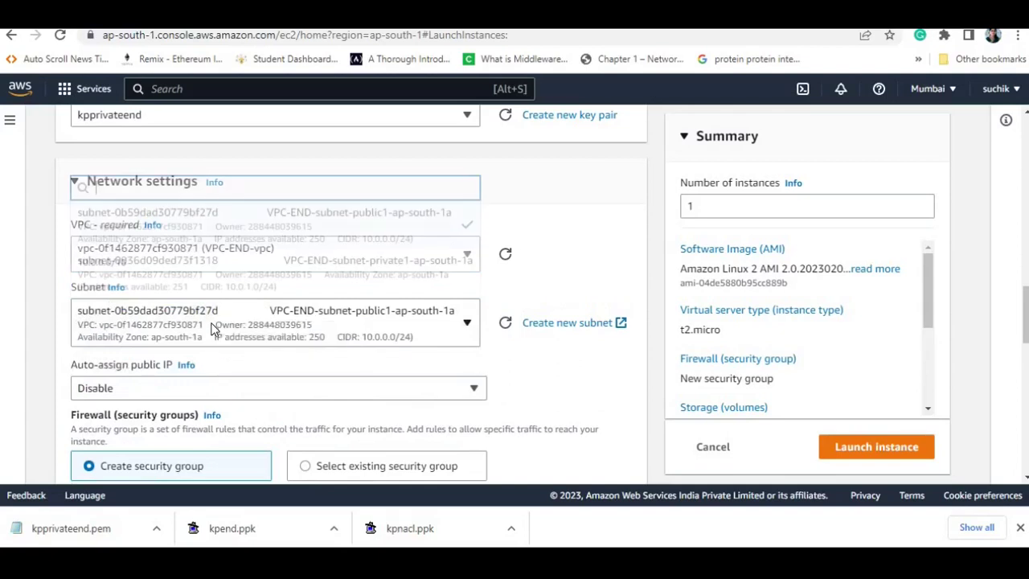
left_click(233, 266)
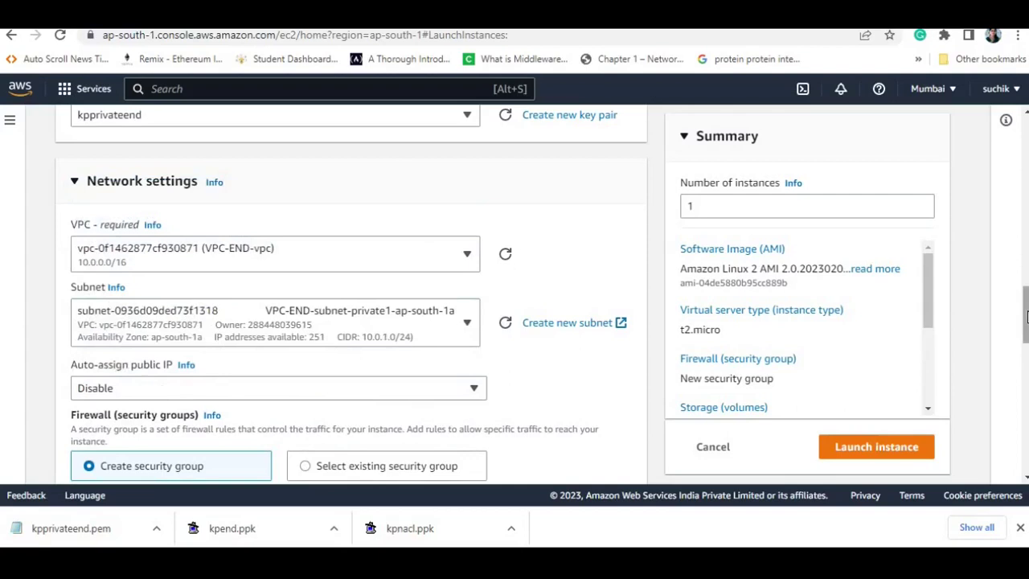
Add a second security group rule for privateend allowing All traffic with source type Anywhere
left_click_drag(1026, 329, 1026, 419)
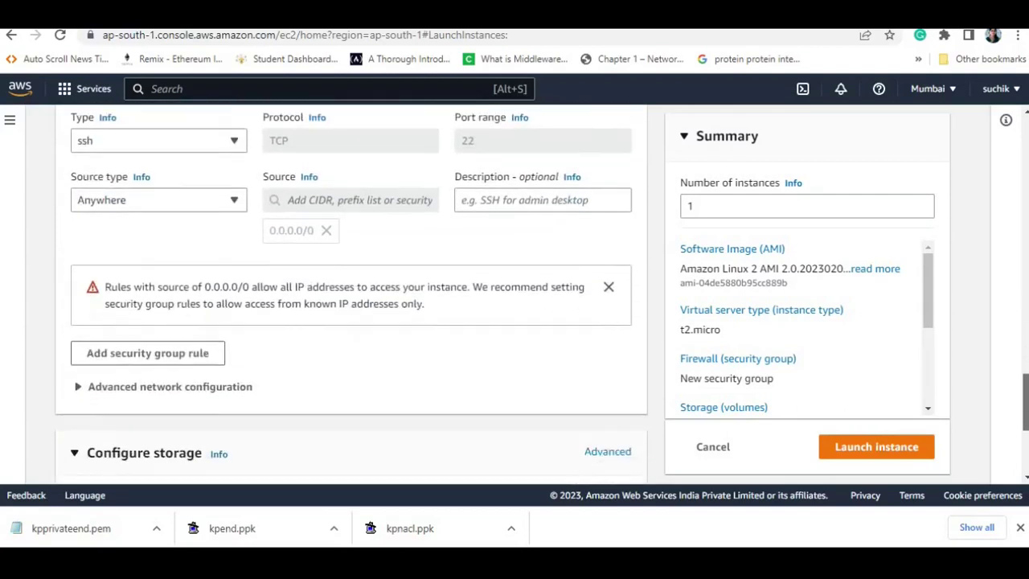
left_click(180, 358)
left_click(182, 343)
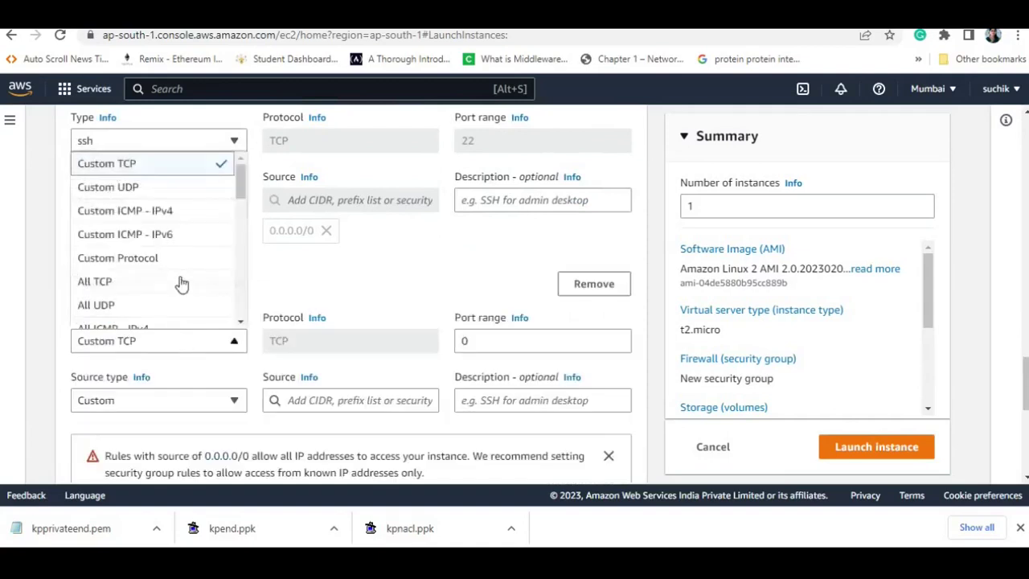
scroll(242, 323, "down", 3)
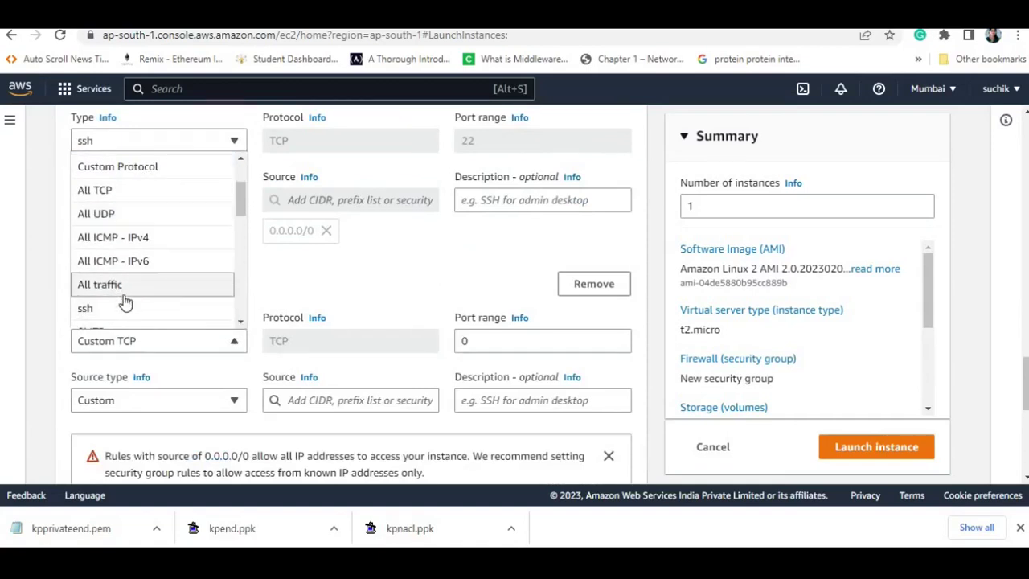
left_click(125, 290)
left_click(134, 398)
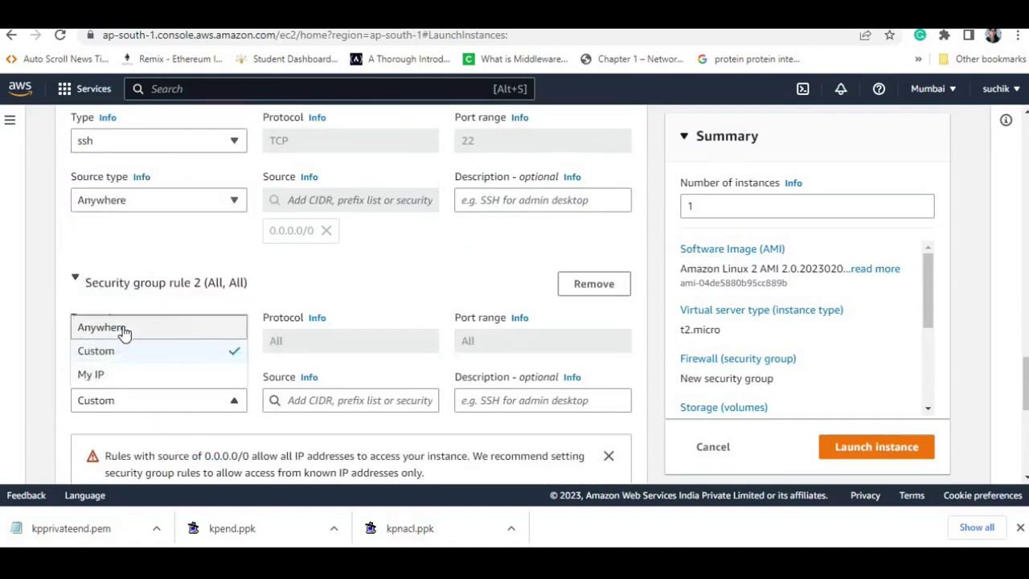
left_click(124, 331)
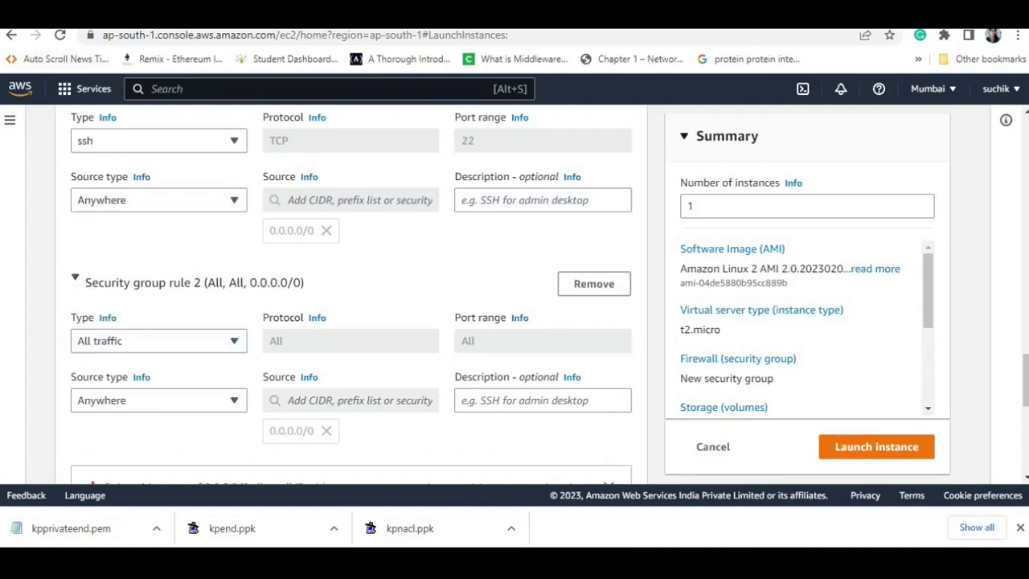
Launch the privateend instance, and return to the instances list and refresh it
scroll(413, 285, "down", 1)
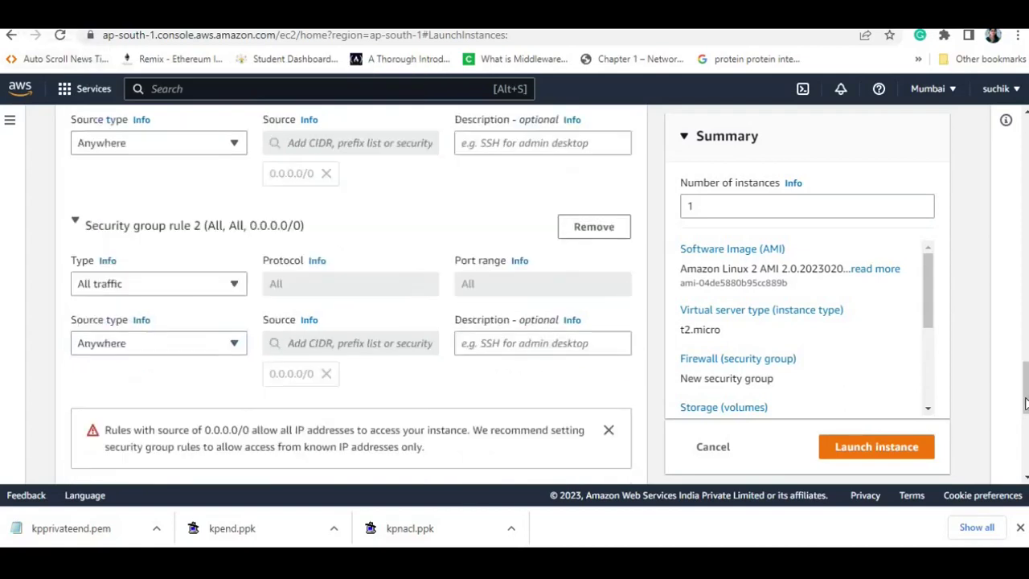
left_click_drag(1026, 402, 1025, 457)
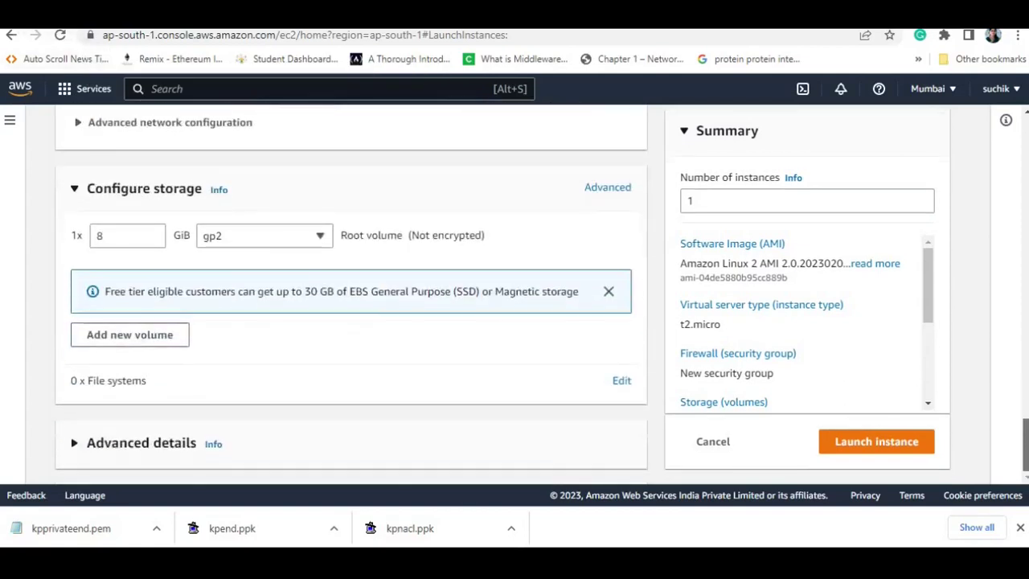
left_click(875, 443)
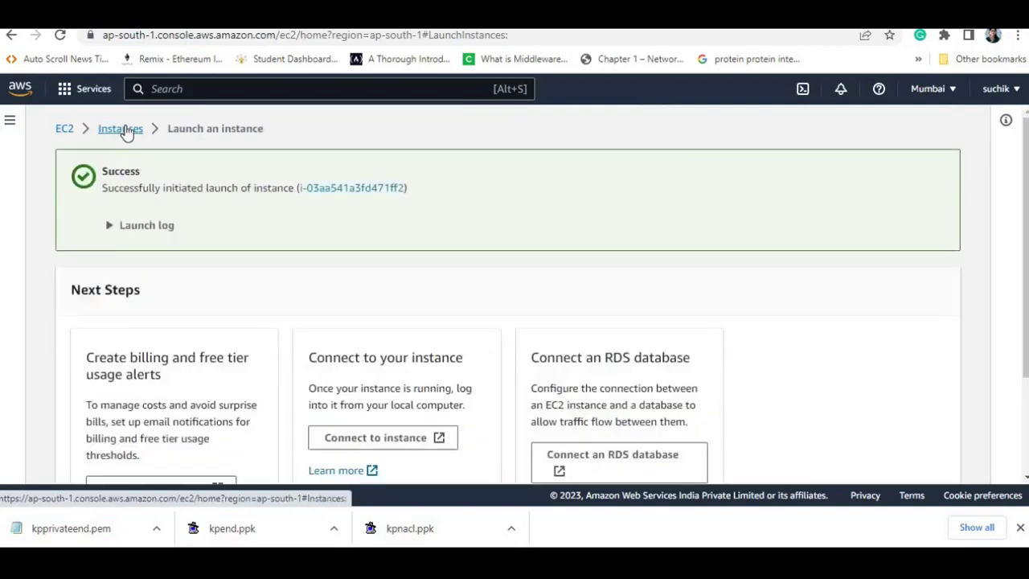
left_click(122, 129)
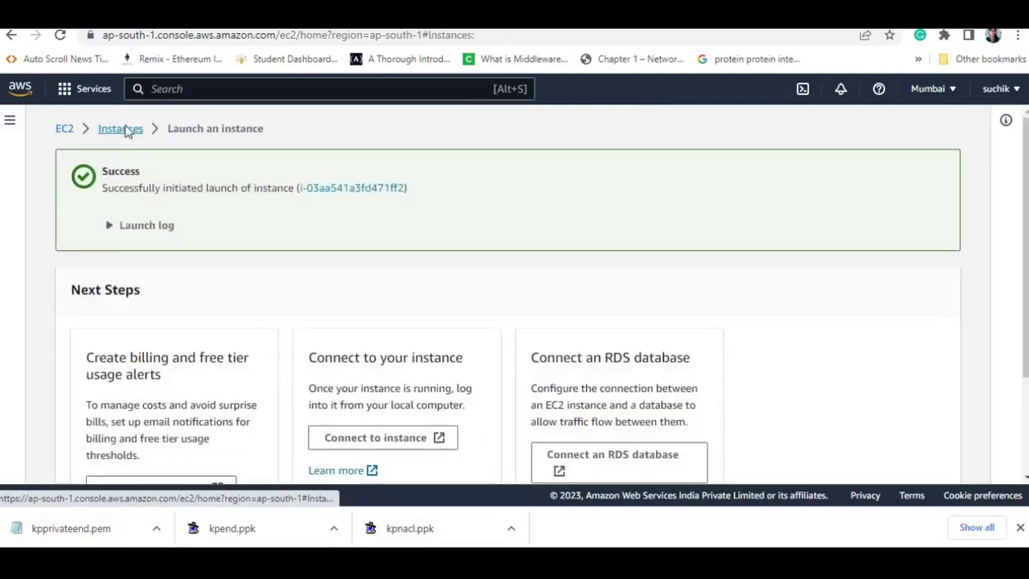
left_click(523, 152)
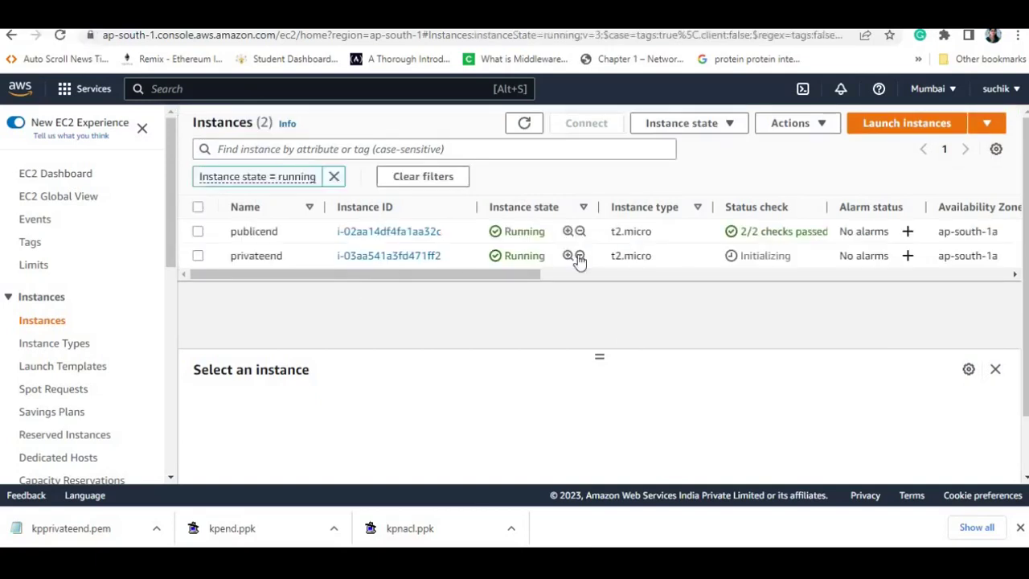
Copy the publicend instance's public IPv4 address and enter it as the host name in a new PuTTY session
left_click(199, 232)
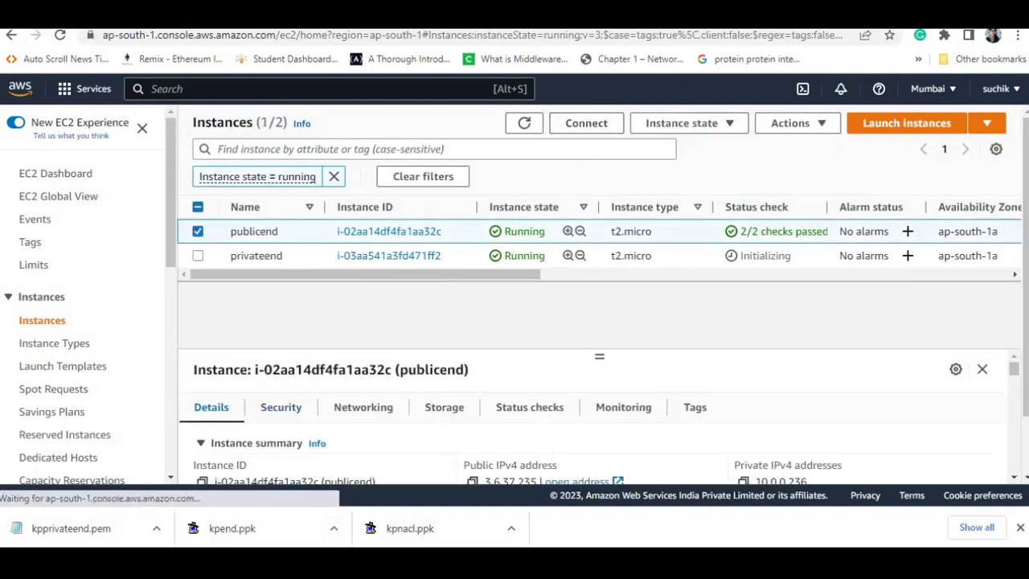
left_click(473, 481)
type("putt")
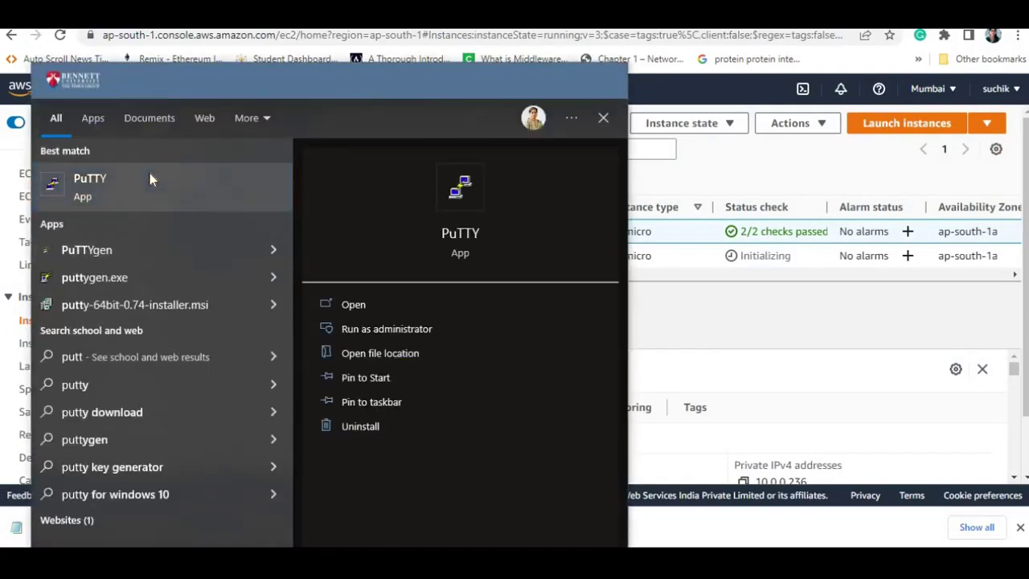
left_click(150, 179)
key("ctrl+v")
Set kpend from the Downloads folder as the private key file for the session's SSH authentication
left_click(372, 371)
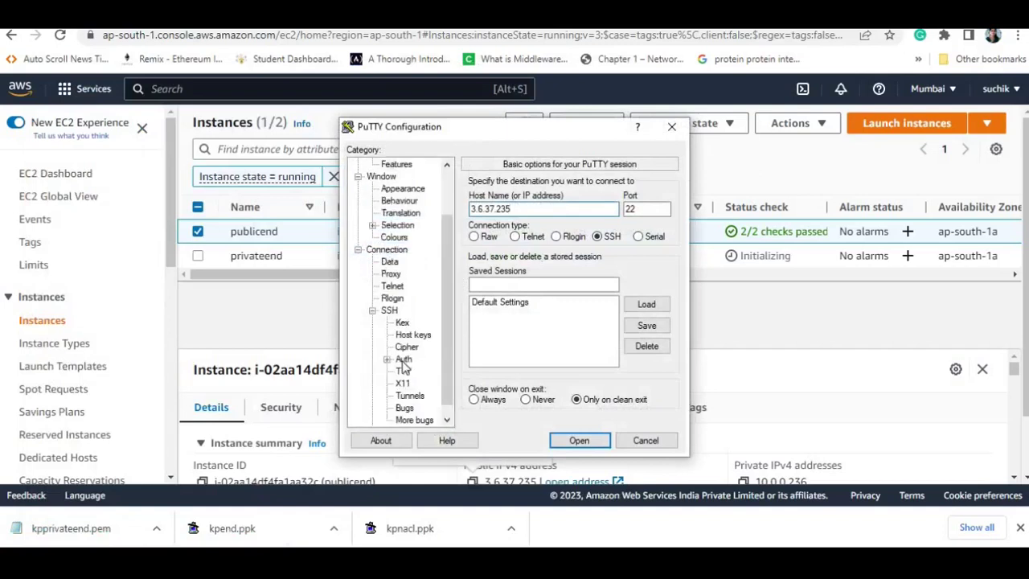
left_click(404, 359)
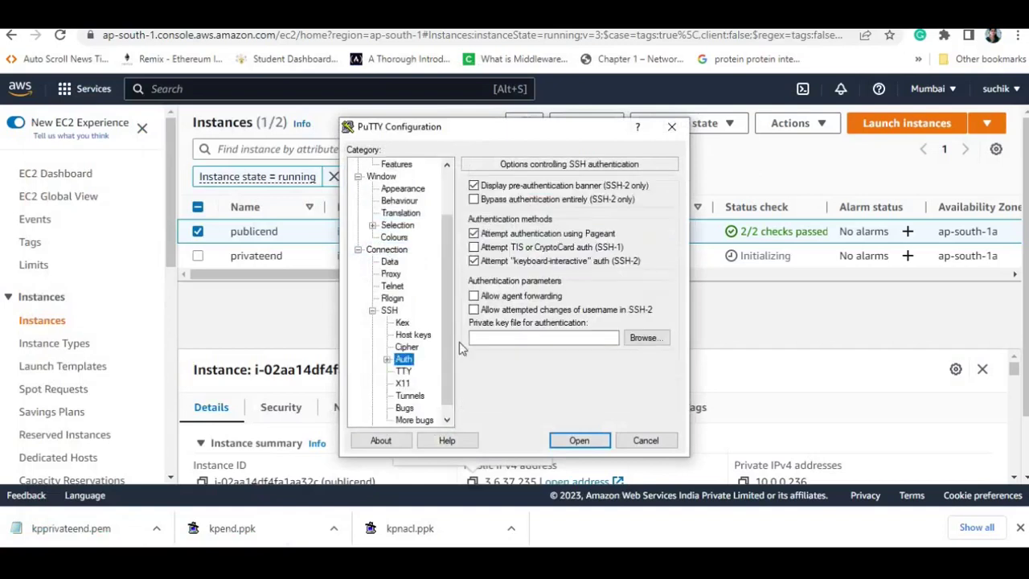
left_click(646, 338)
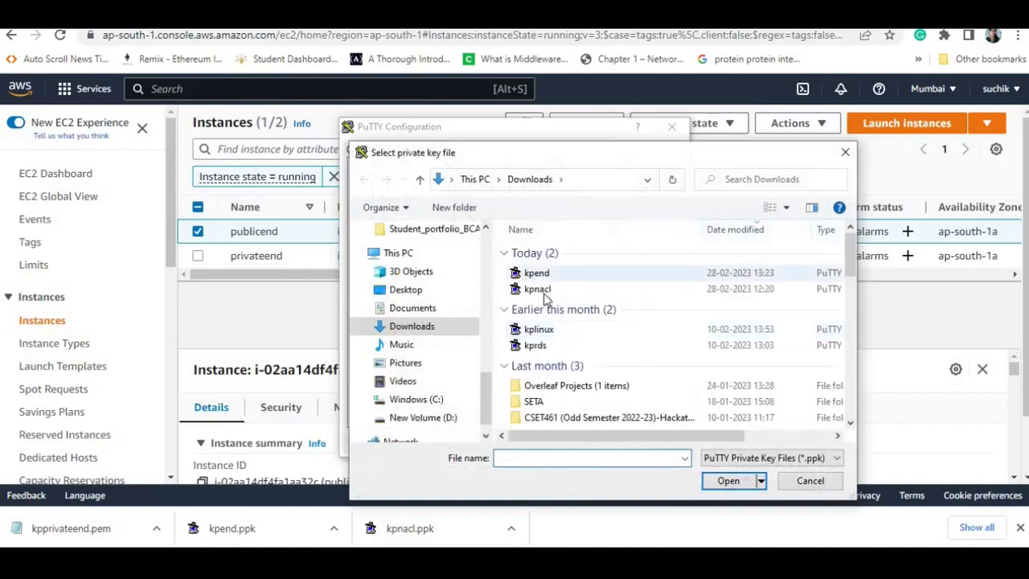
left_click(550, 274)
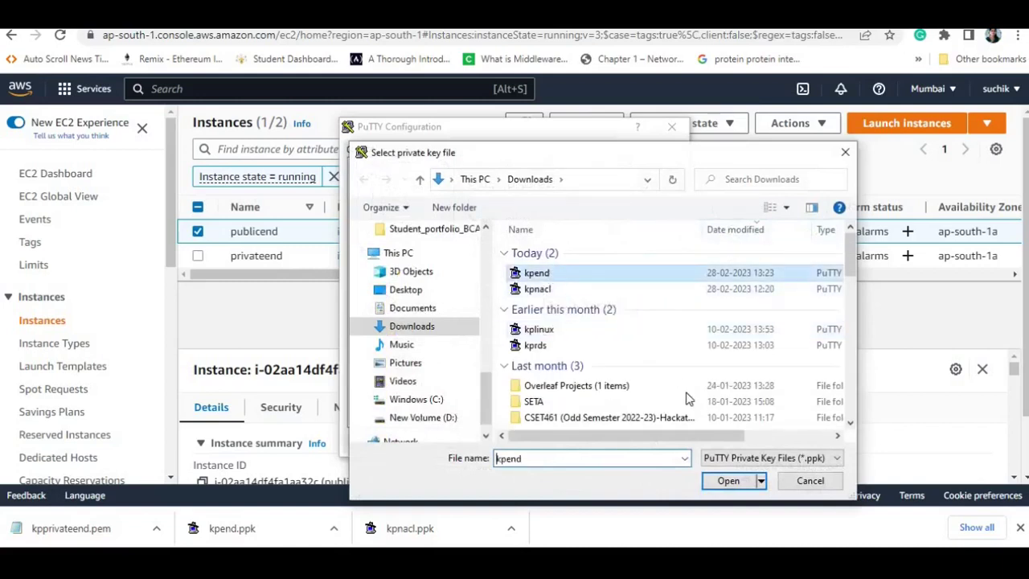
left_click(733, 481)
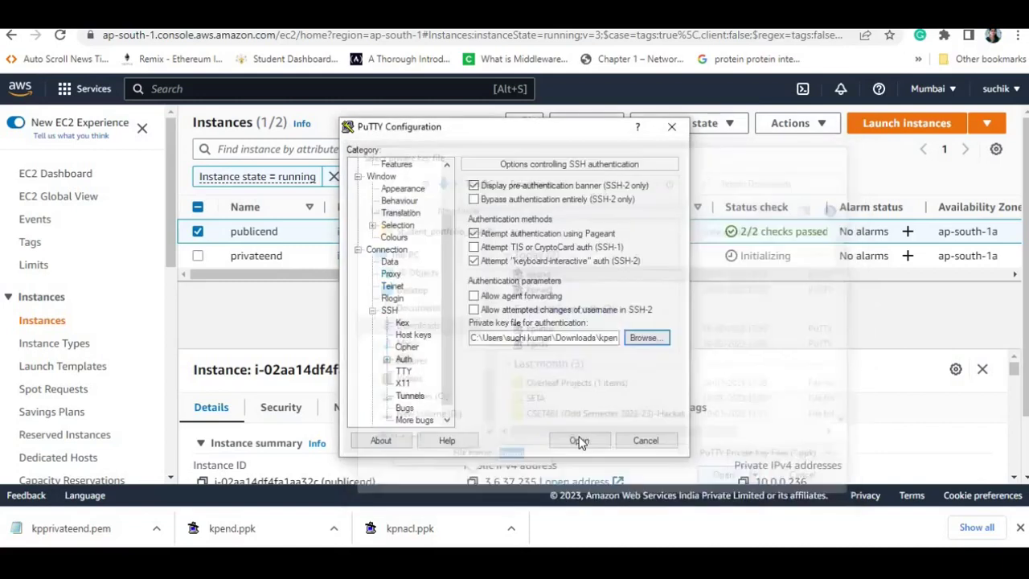
Open the SSH session to publicend, trusting and caching its host key, and log in as ec2-user
left_click(579, 439)
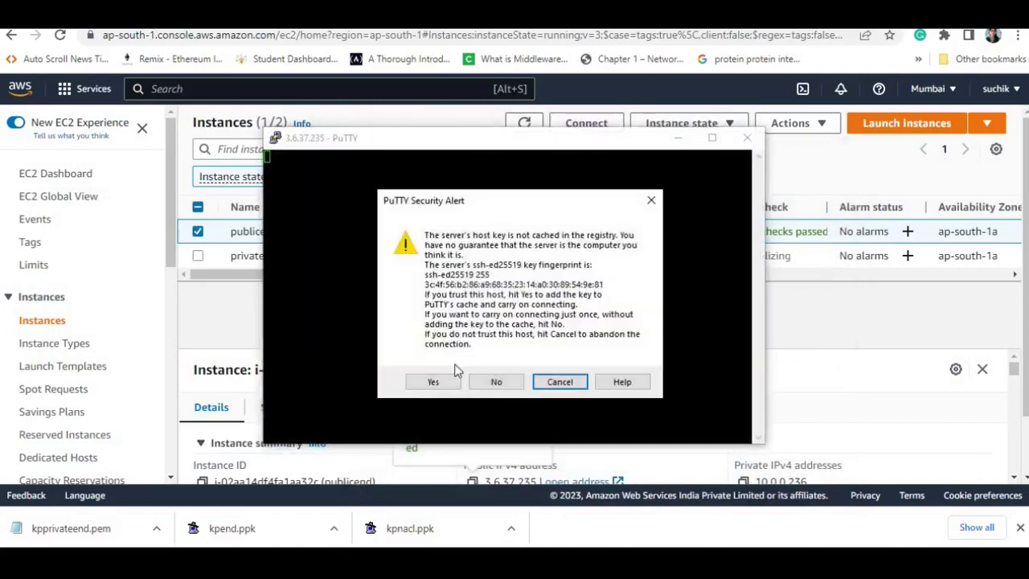
left_click(429, 383)
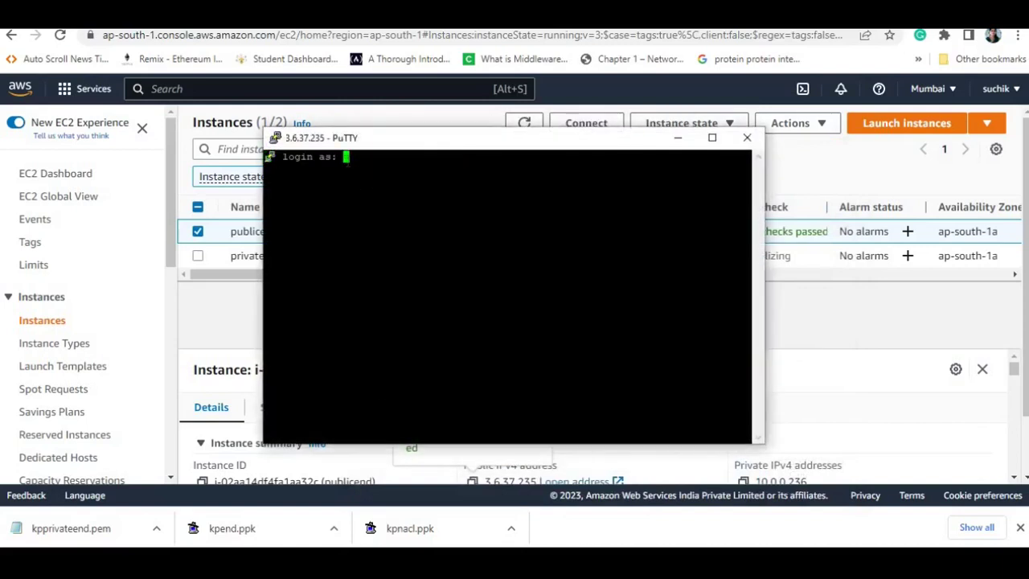
type("ec2-")
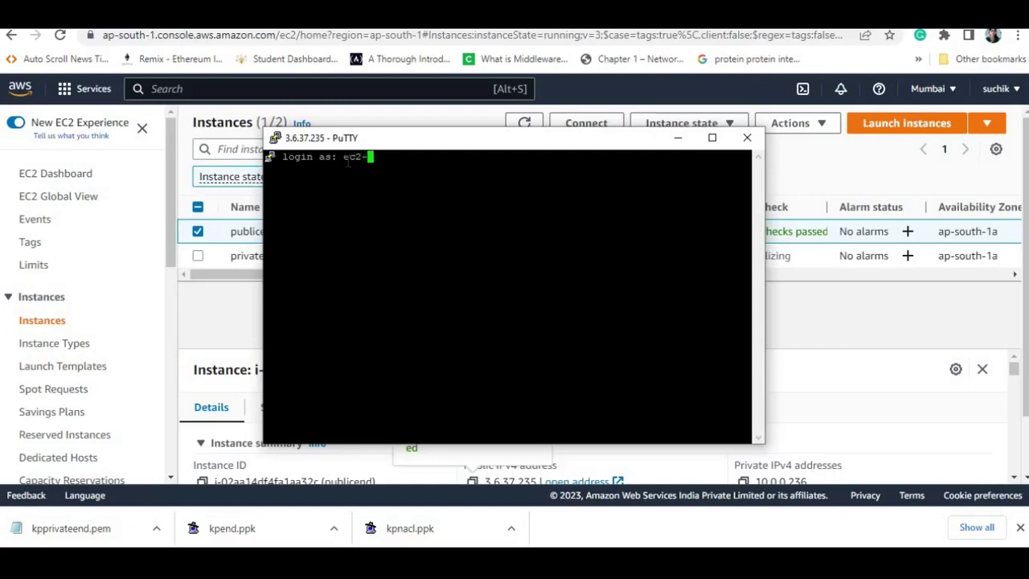
type("user")
key("Return")
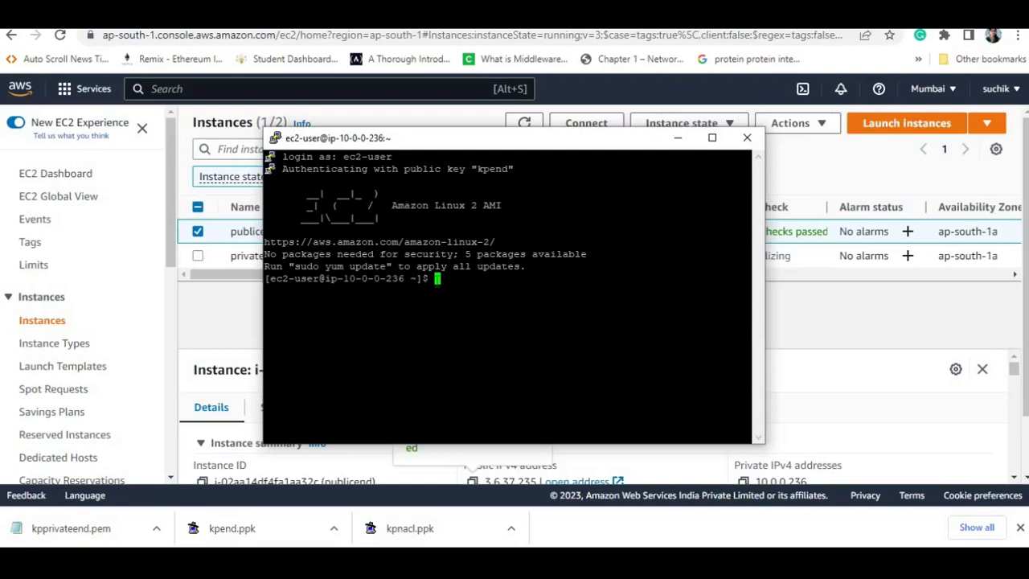
Switch to the root user with sudo su - and start inserting into a new file kpprivateend.pem in vi
type("sudo su -")
key("Return")
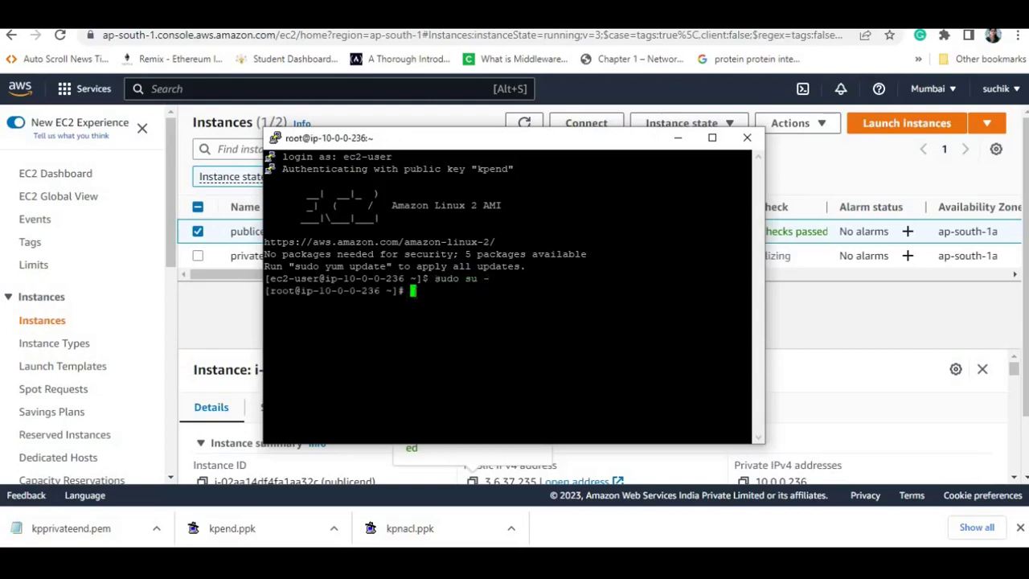
type("vi")
type("kpprivate")
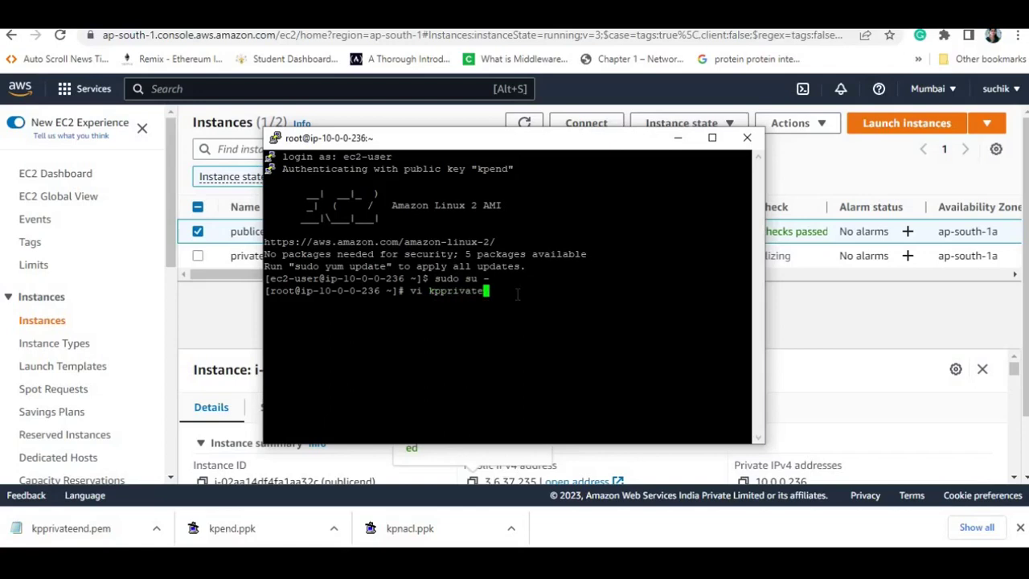
type("end.pem")
key("Return")
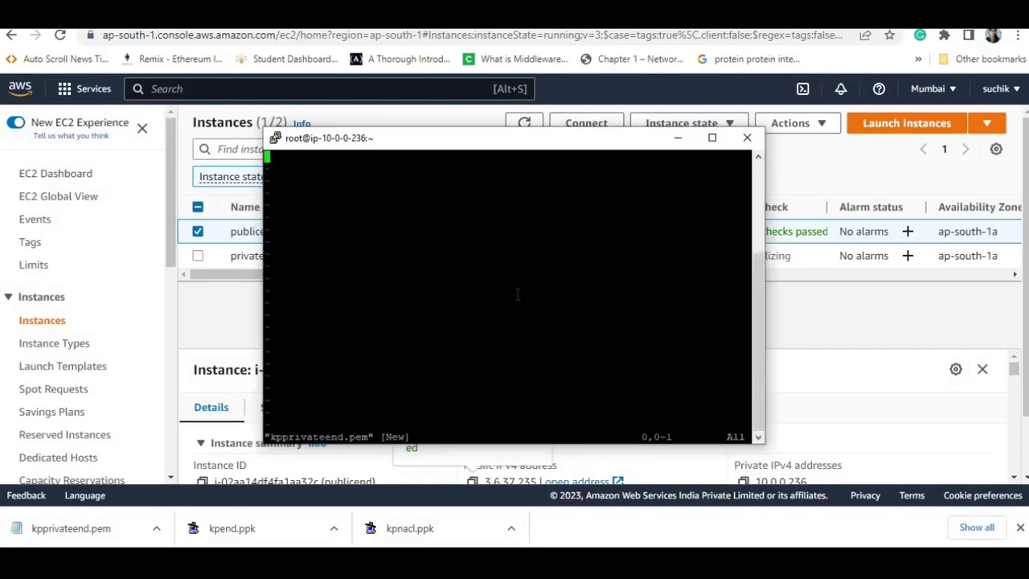
key("i")
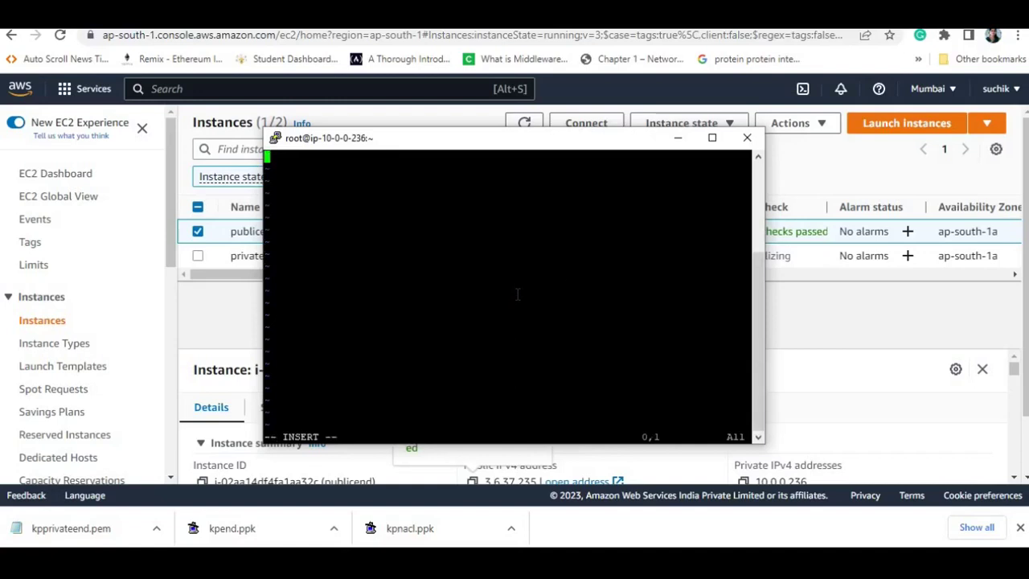
Copy the whole private key from the downloaded kpprivateend.pem and paste it into the file open in vi
left_click(122, 531)
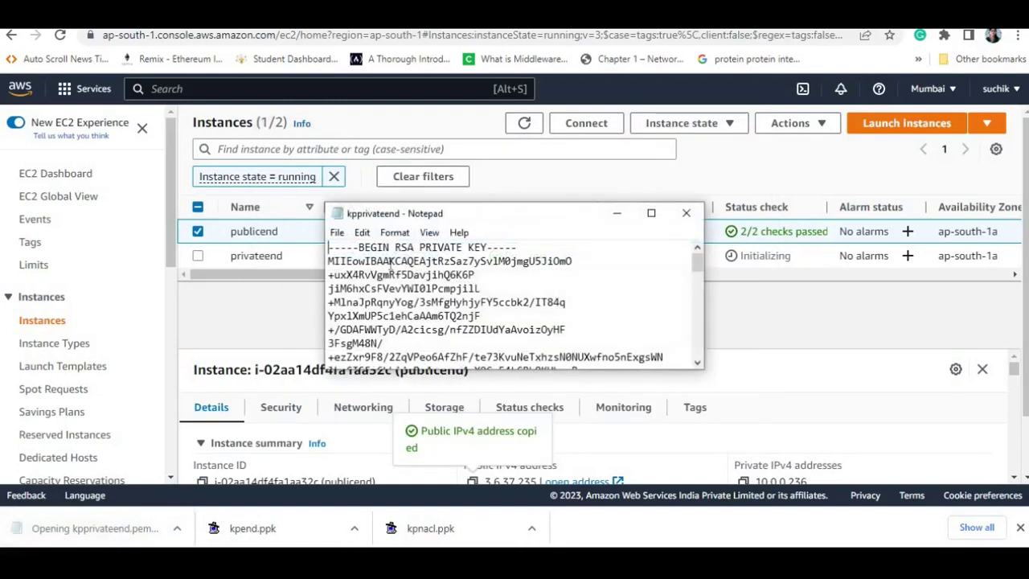
key("ctrl+a")
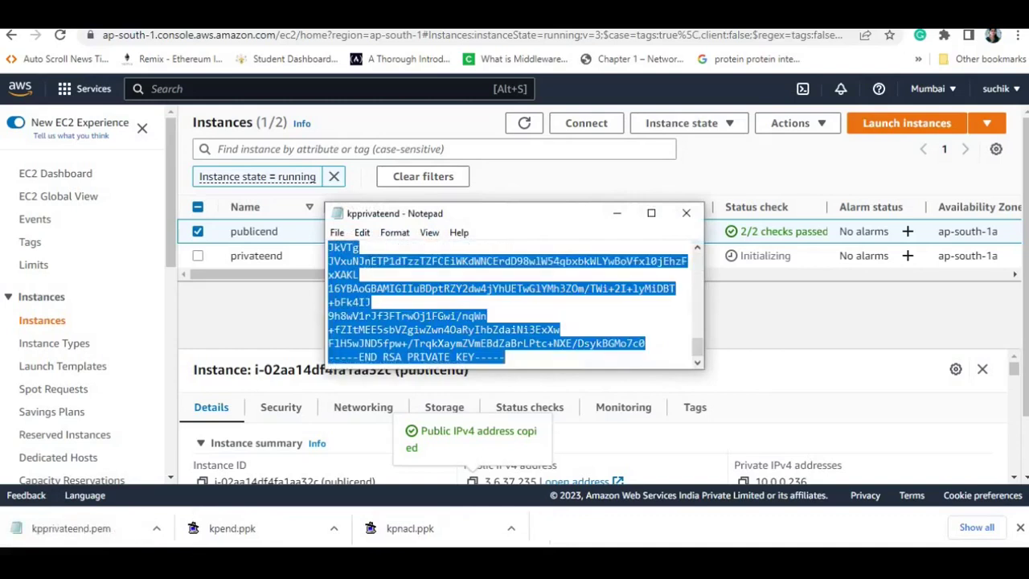
key("alt+Tab")
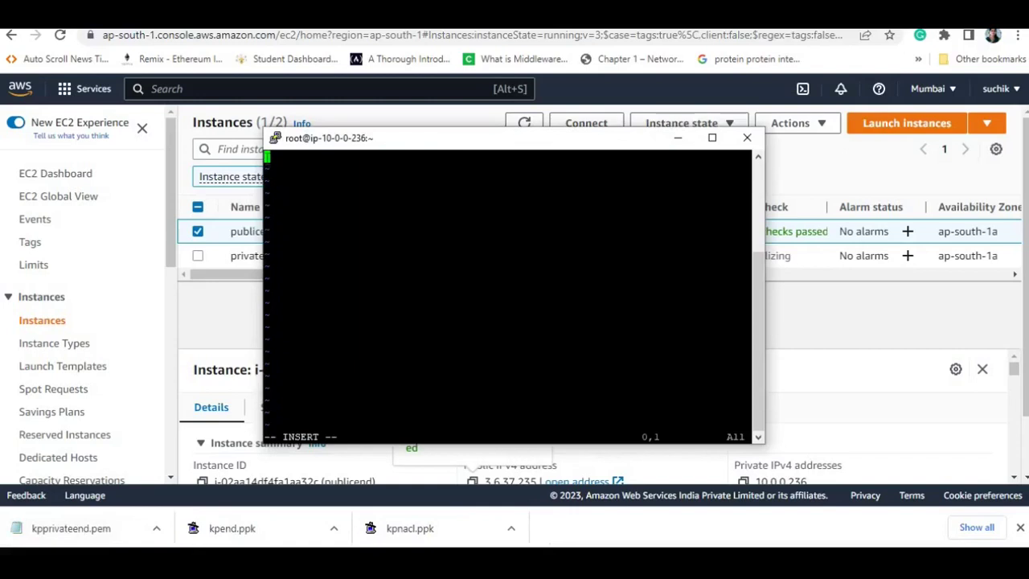
key("ctrl+v")
key("shift+Insert")
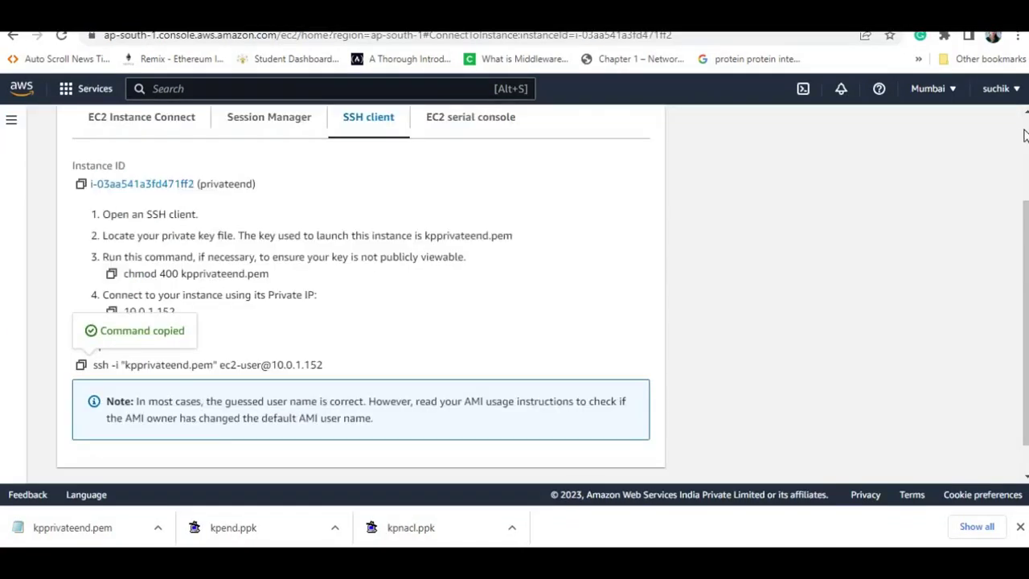
Return to the EC2 instances list, refresh it, and copy the publicend instance's public IPv4 address
scroll(1025, 135, "up", 3)
left_click(122, 120)
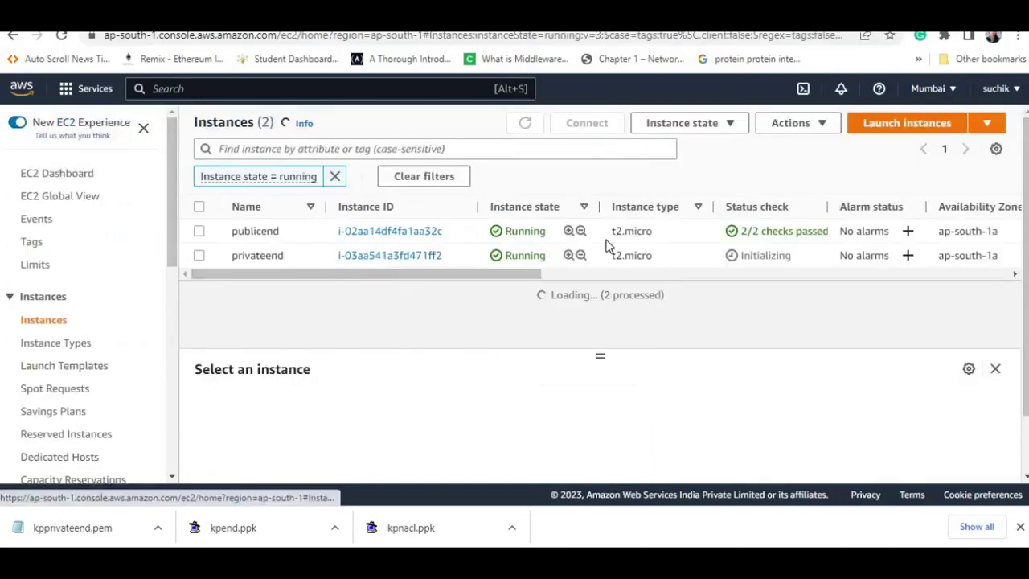
left_click(524, 123)
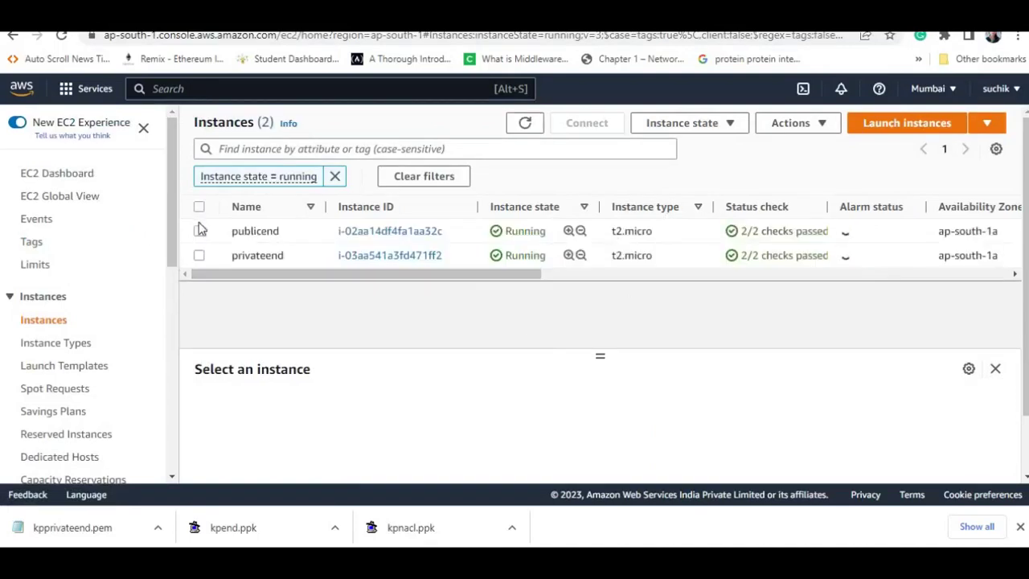
left_click(198, 231)
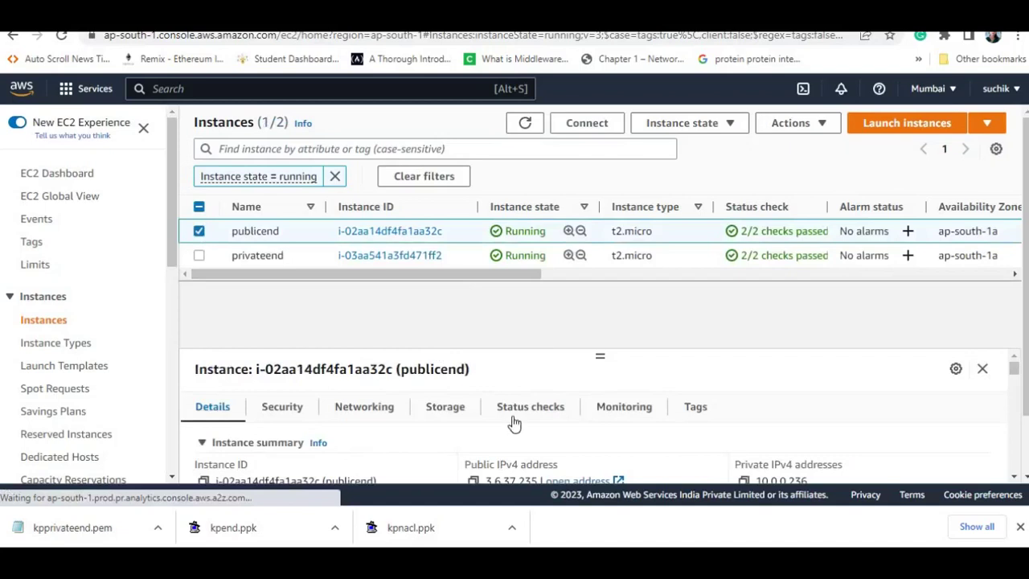
left_click(473, 481)
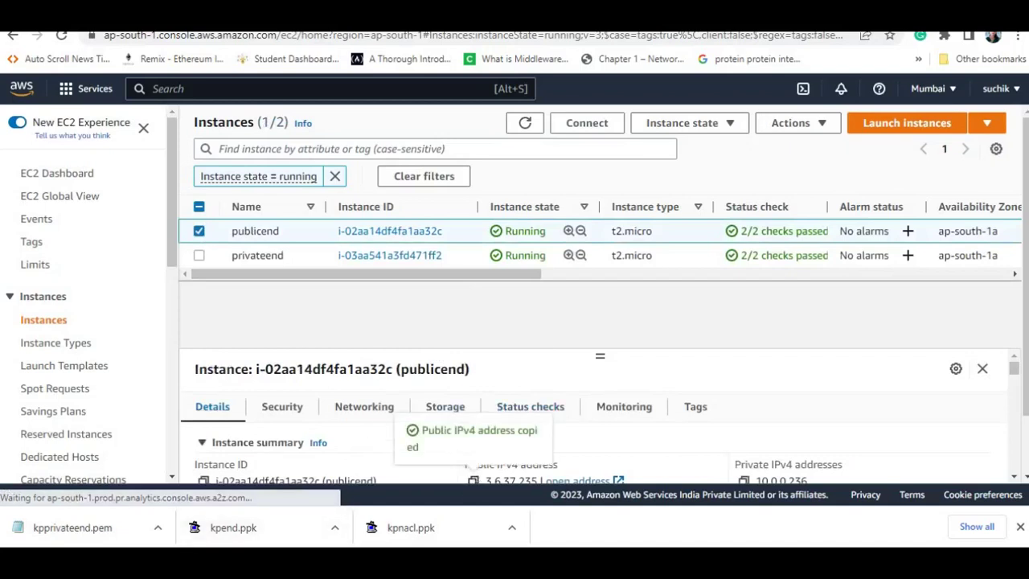
Open a new PuTTY session and enter the copied public IPv4 address of publicend as the host name
key("super")
type("putt")
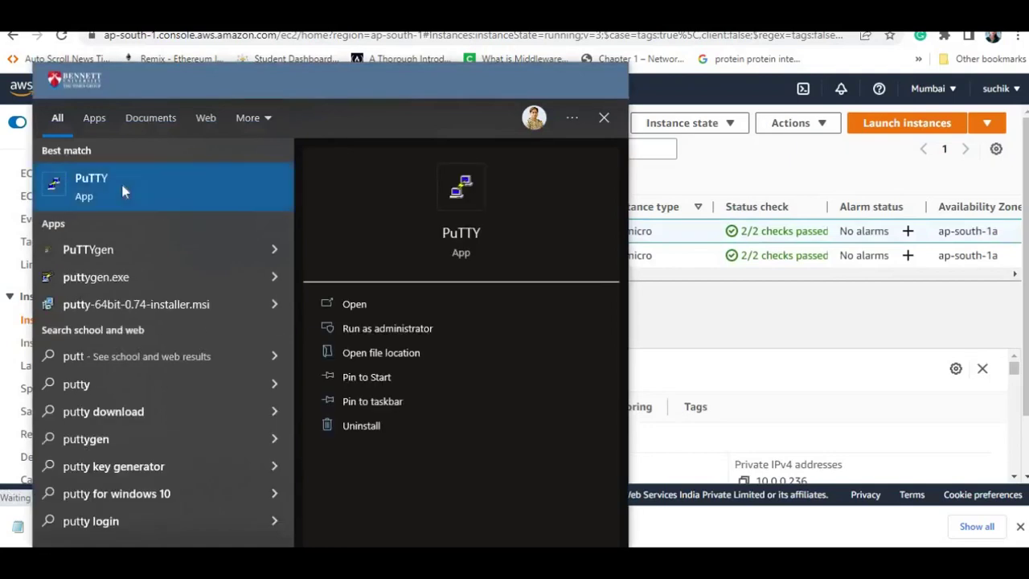
left_click(123, 188)
left_click(494, 211)
key("ctrl+v")
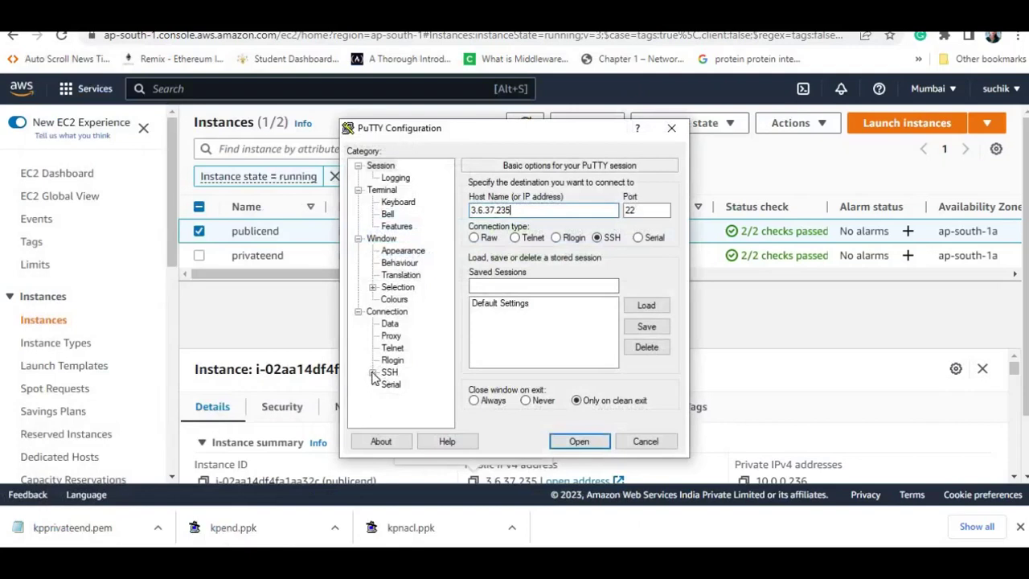
Set kpend from the Downloads folder as the private key file for SSH authentication
left_click(372, 373)
left_click(403, 360)
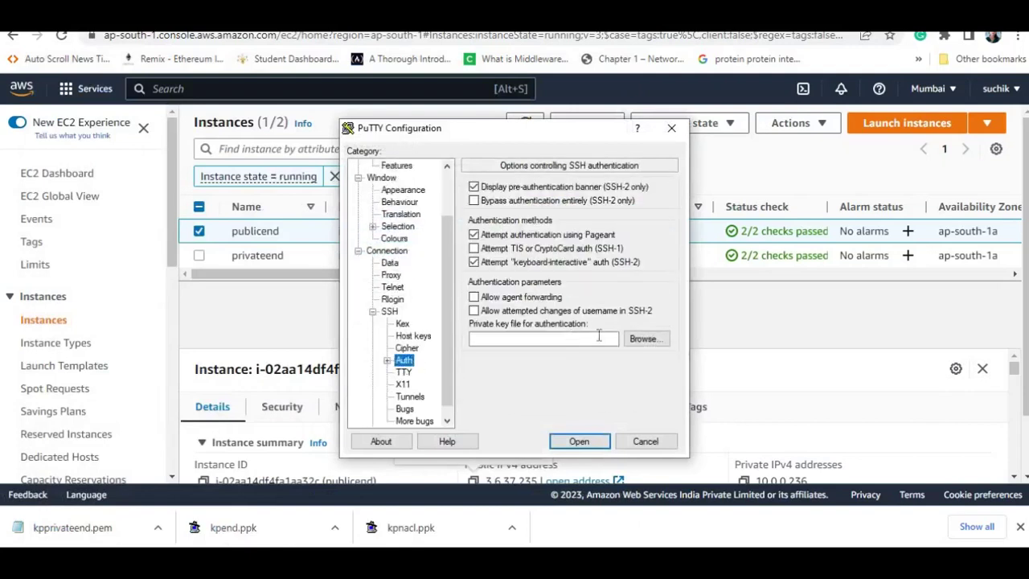
left_click(645, 340)
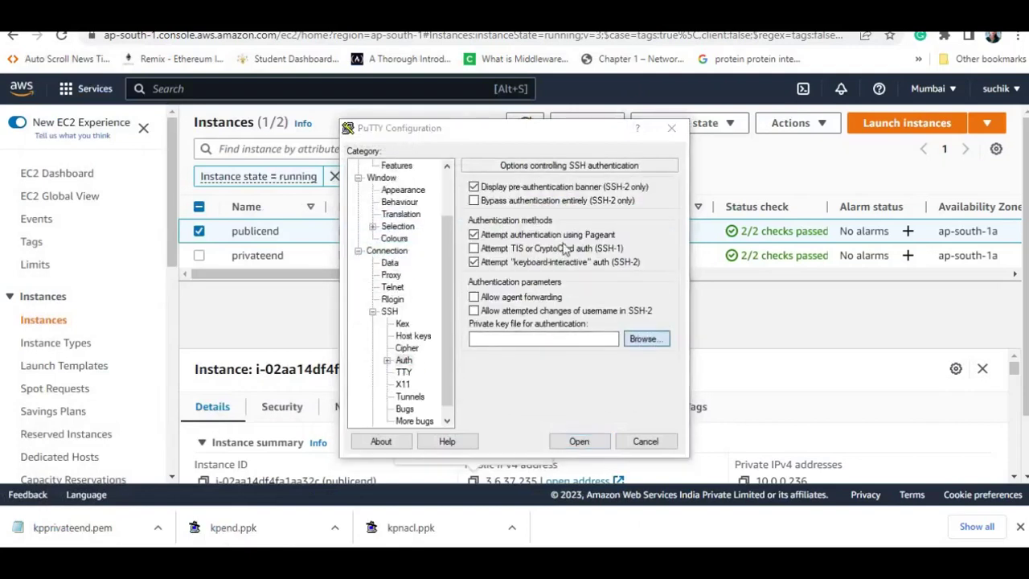
left_click(534, 275)
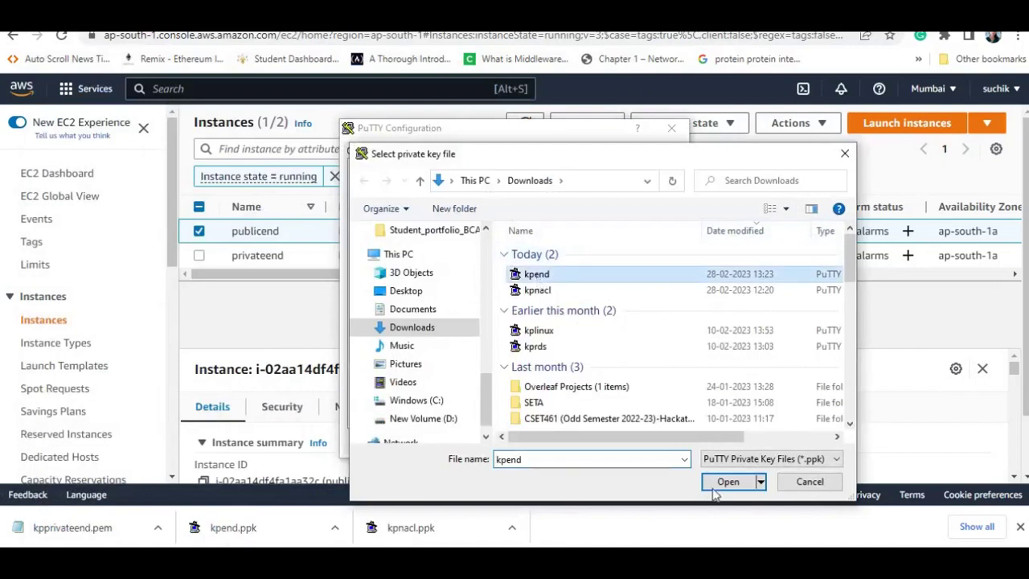
left_click(719, 482)
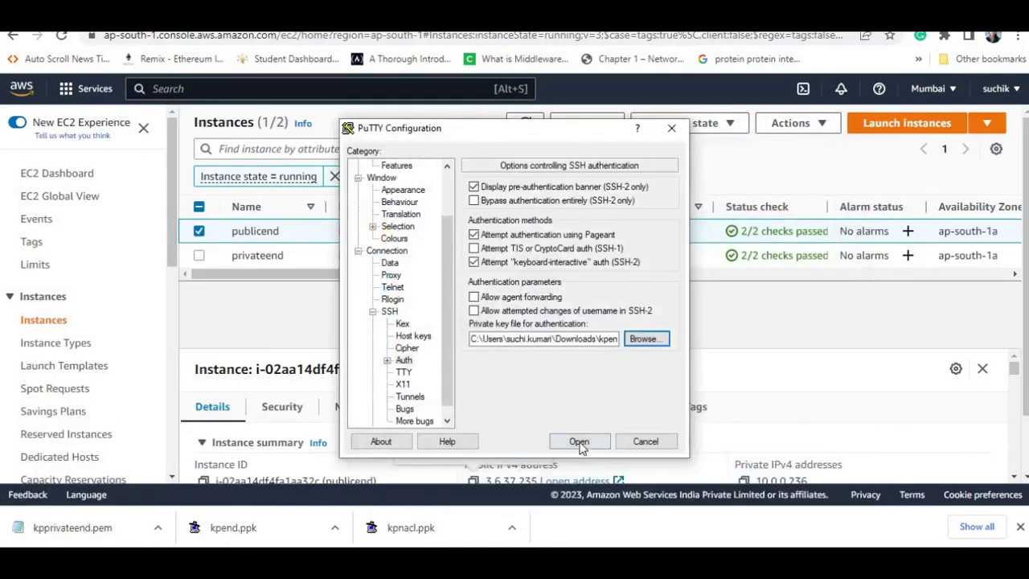
Open the SSH session, log in as ec2-user, and switch to the root user with sudo su -
left_click(579, 441)
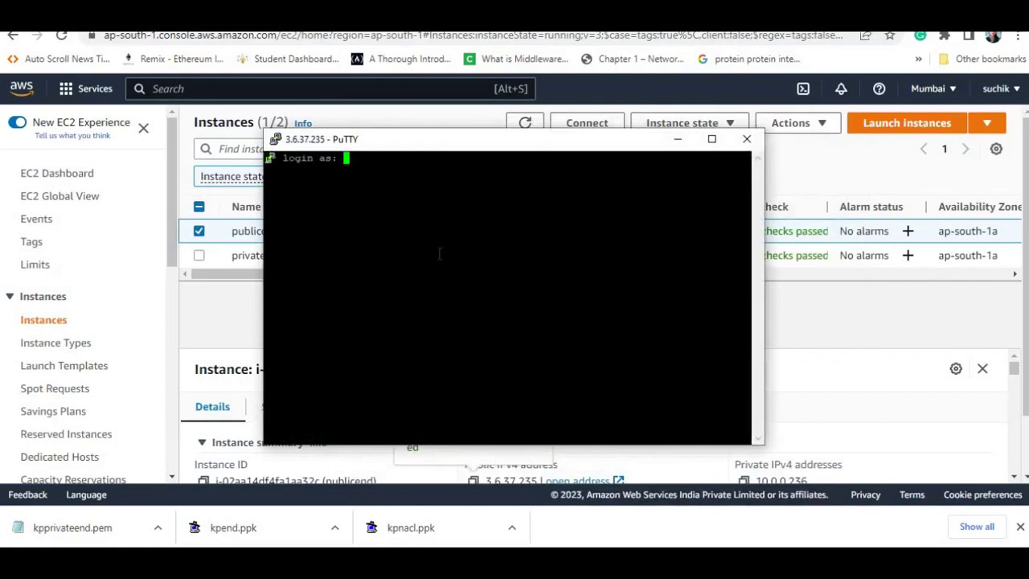
type("ec2-user")
key("Return")
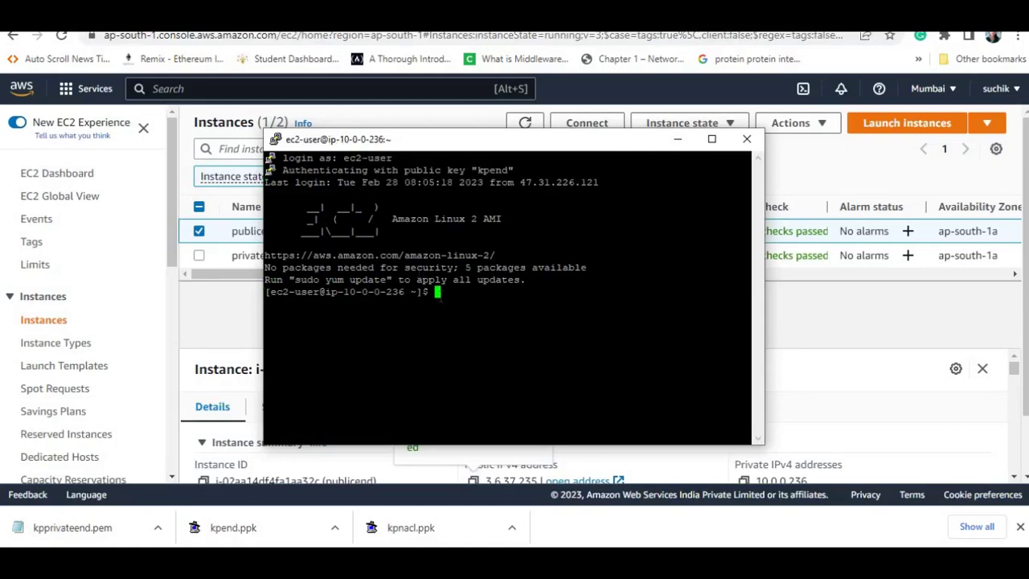
type("sudp")
key("BackSpace")
key("BackSpace")
type("o su -")
key("Return")
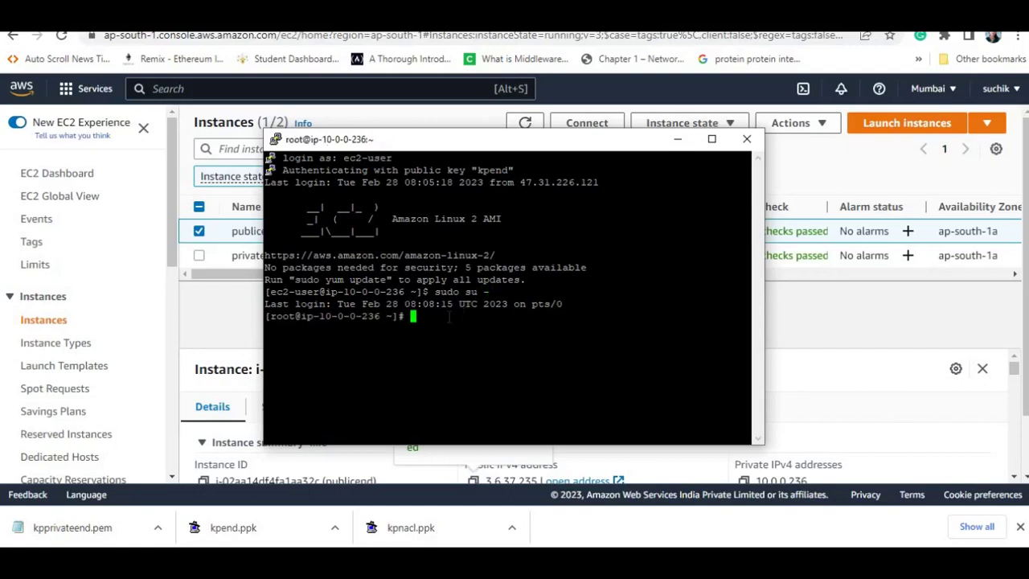
Create a new file named kpcopied.pem in vi and enter insert mode
type("vi kpcopied.pem")
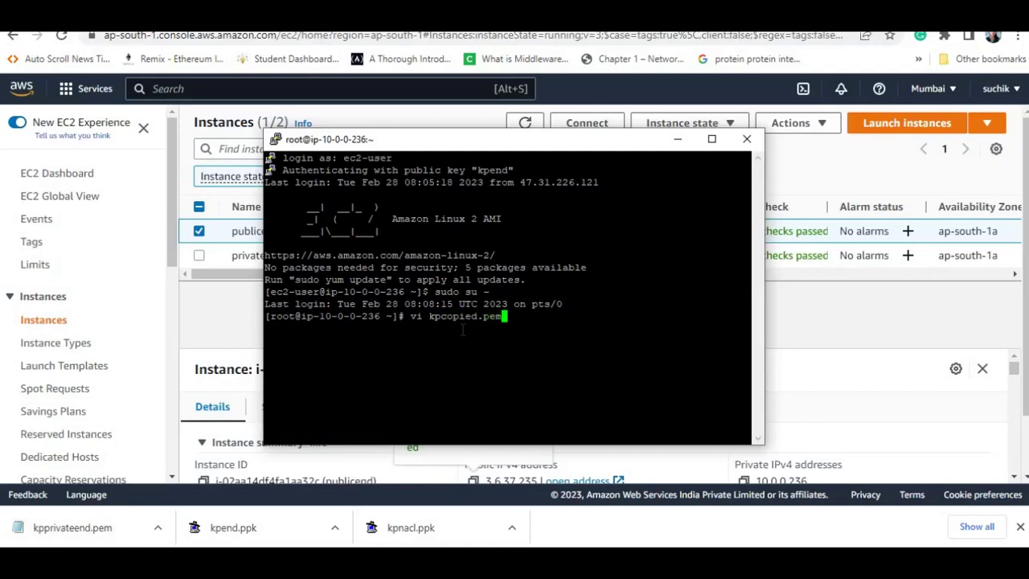
key("Return")
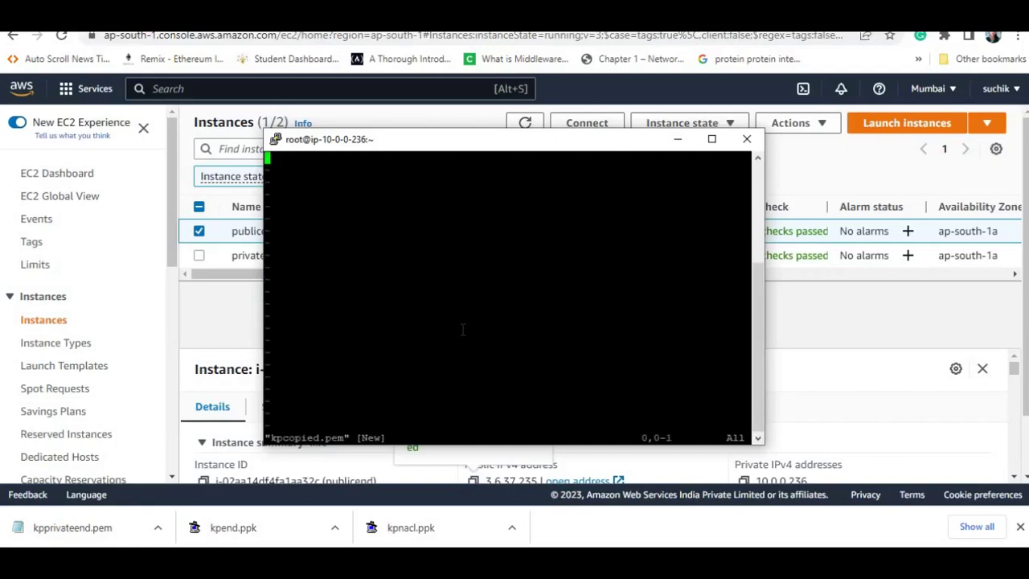
key("i")
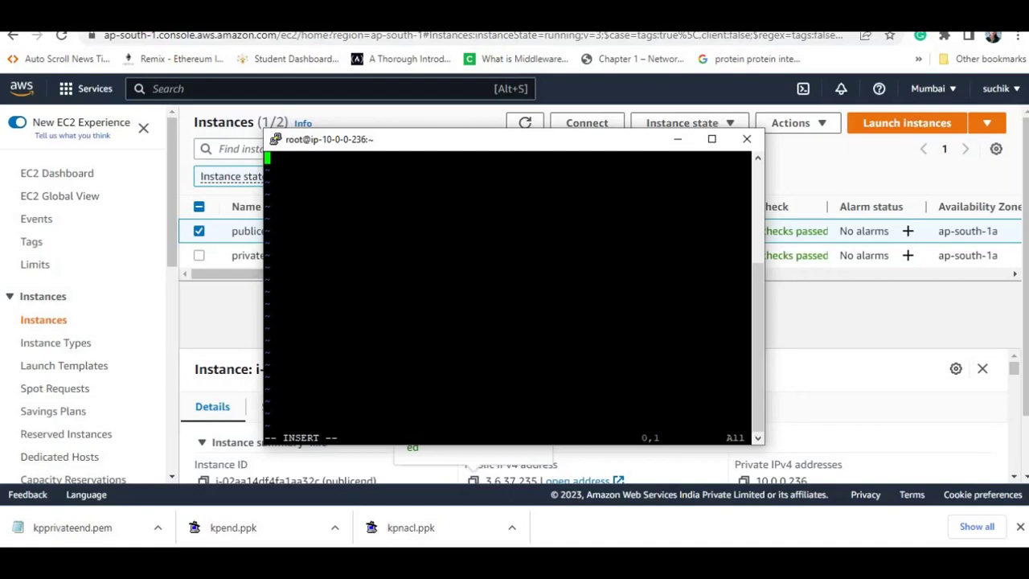
Reopen the downloaded kpprivateend.pem, copy its entire private key, and paste it into kpcopied.pem in vi
key("alt+Tab")
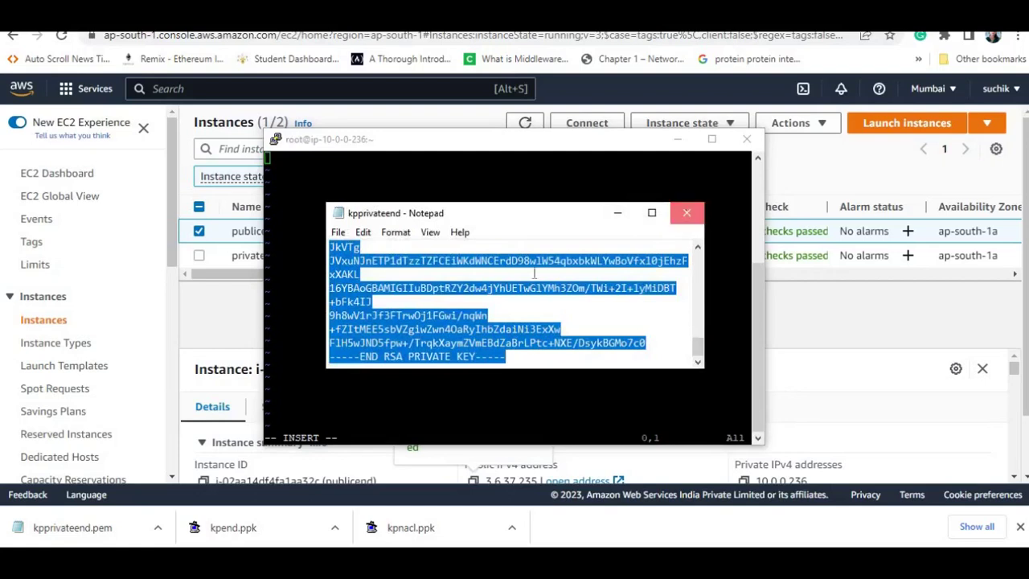
left_click(687, 213)
left_click(57, 530)
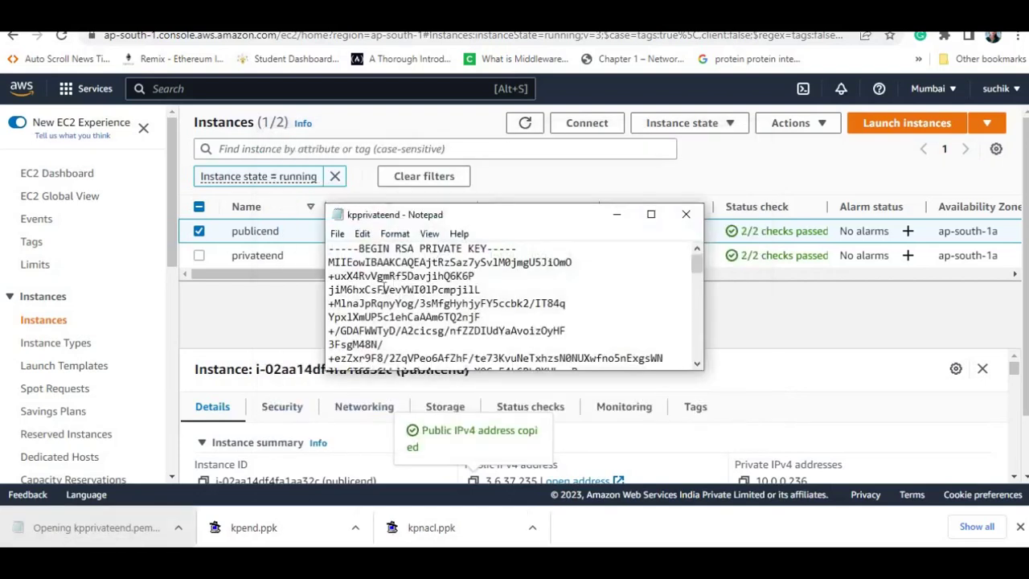
key("ctrl+a")
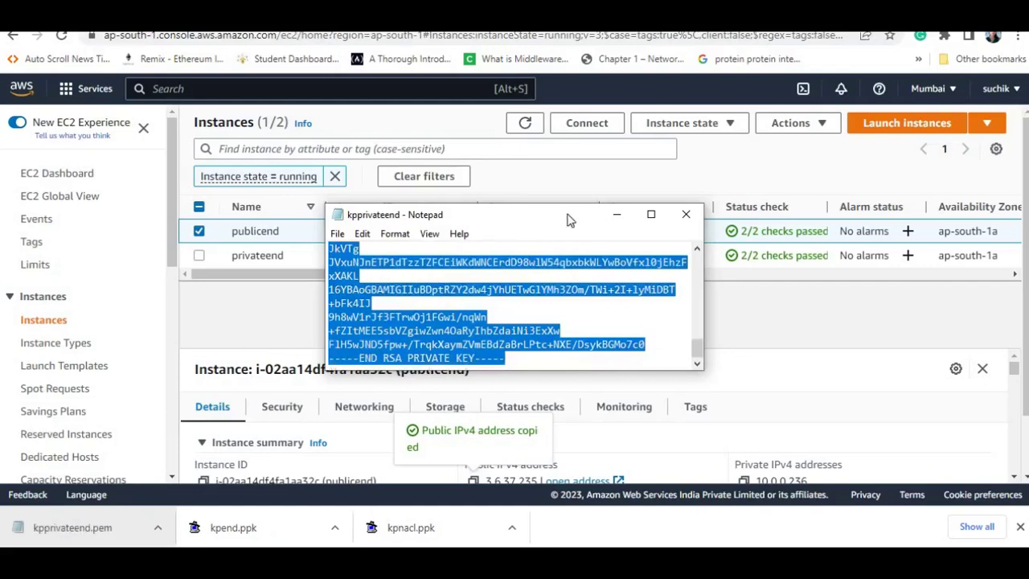
left_click(580, 494)
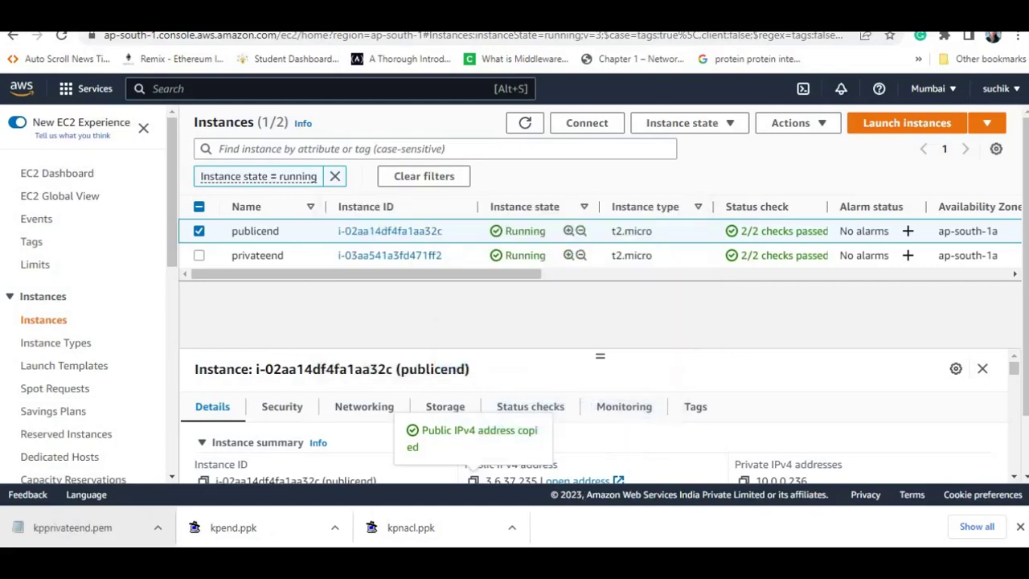
key("alt+Tab")
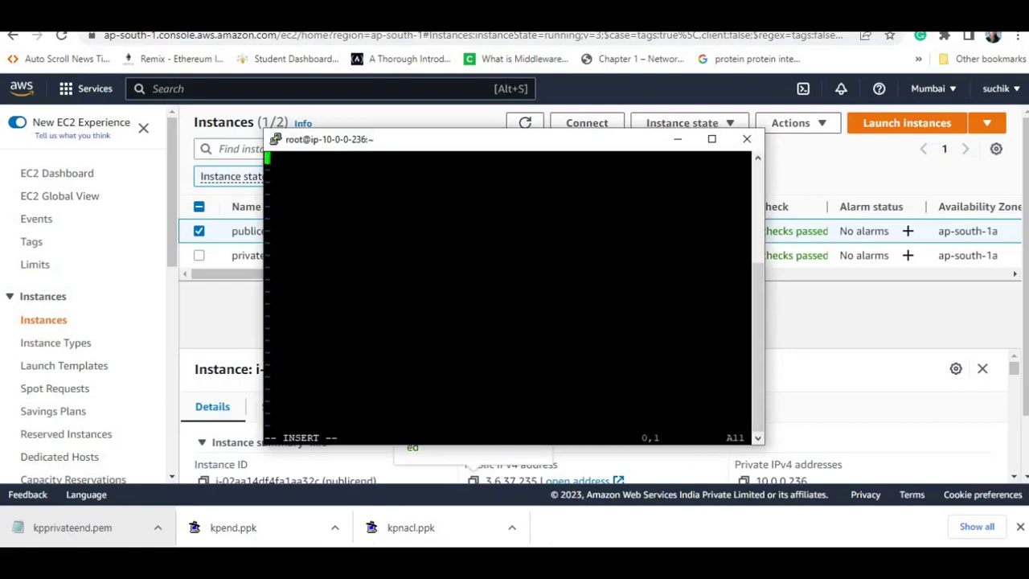
key("shift+Insert")
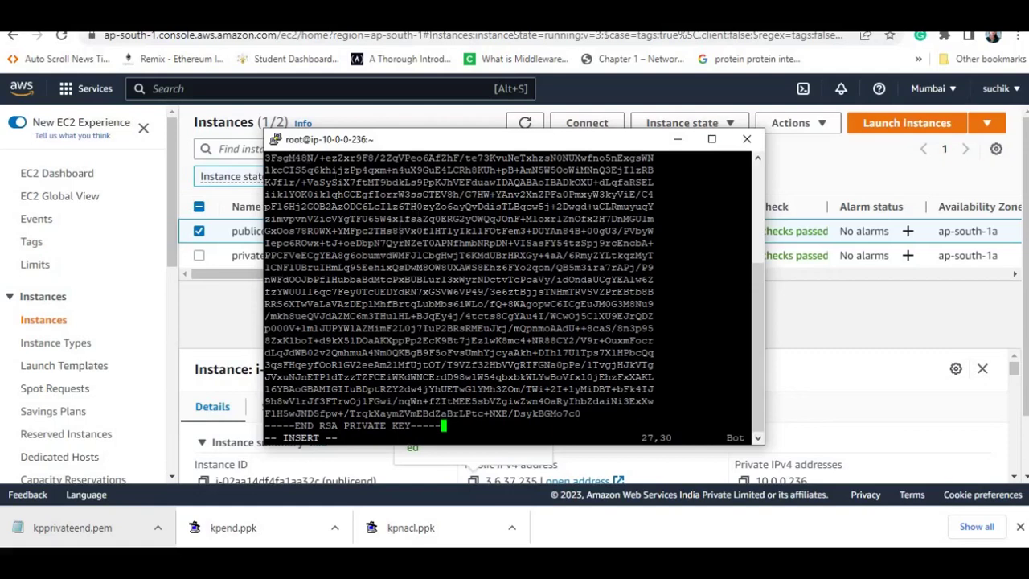
Save kpcopied.pem and quit vi with :wq
key("Escape")
type(":")
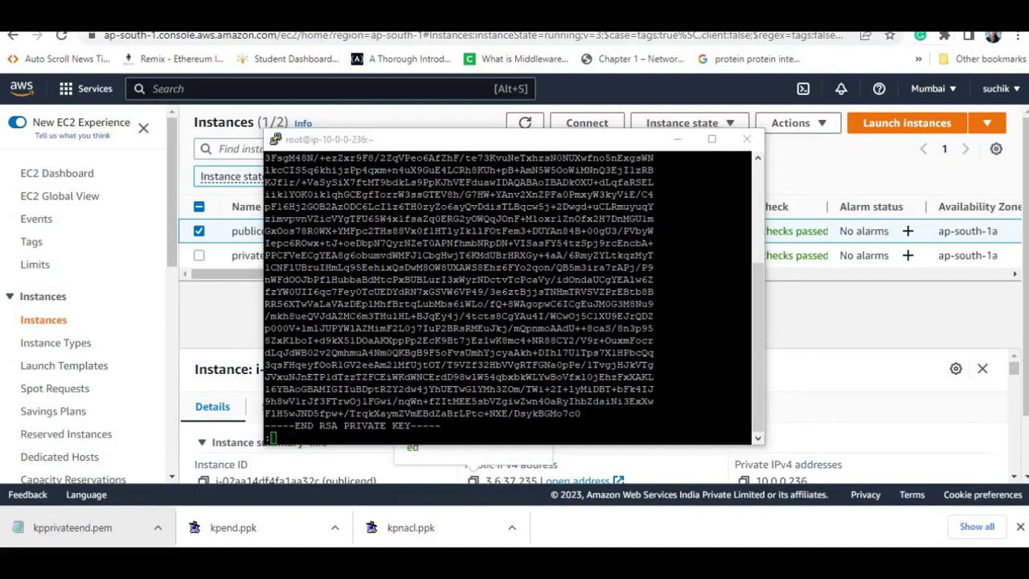
left_click(273, 439)
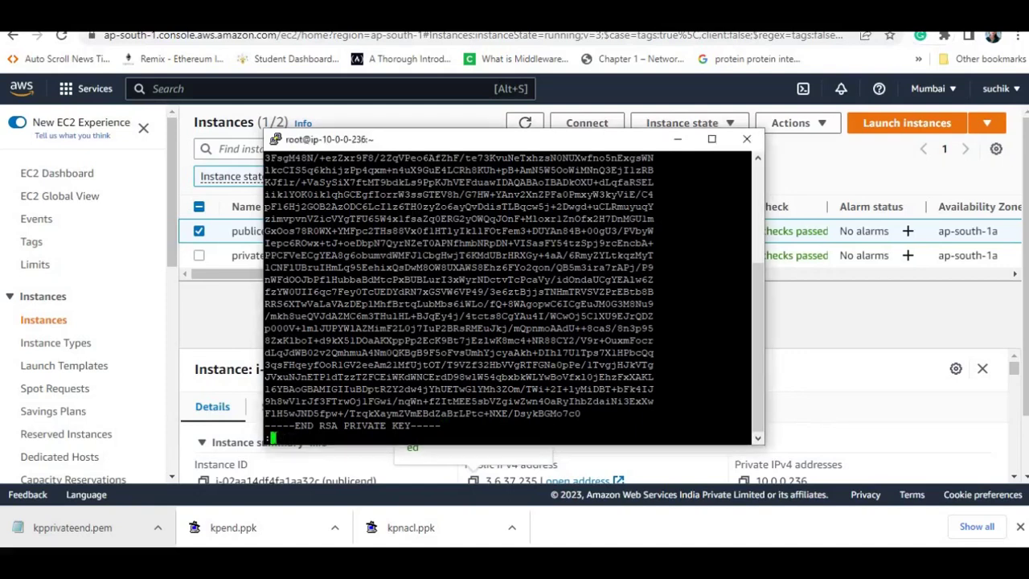
type("wq")
key("Return")
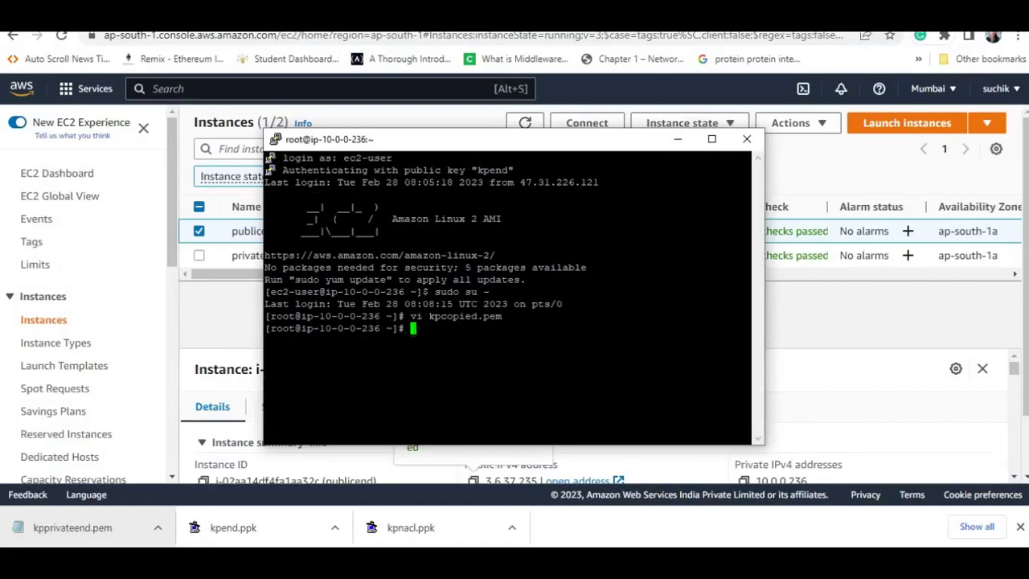
Set the permissions of kpcopied.pem to 700 with chmod
type("chmod 700 kpcopied")
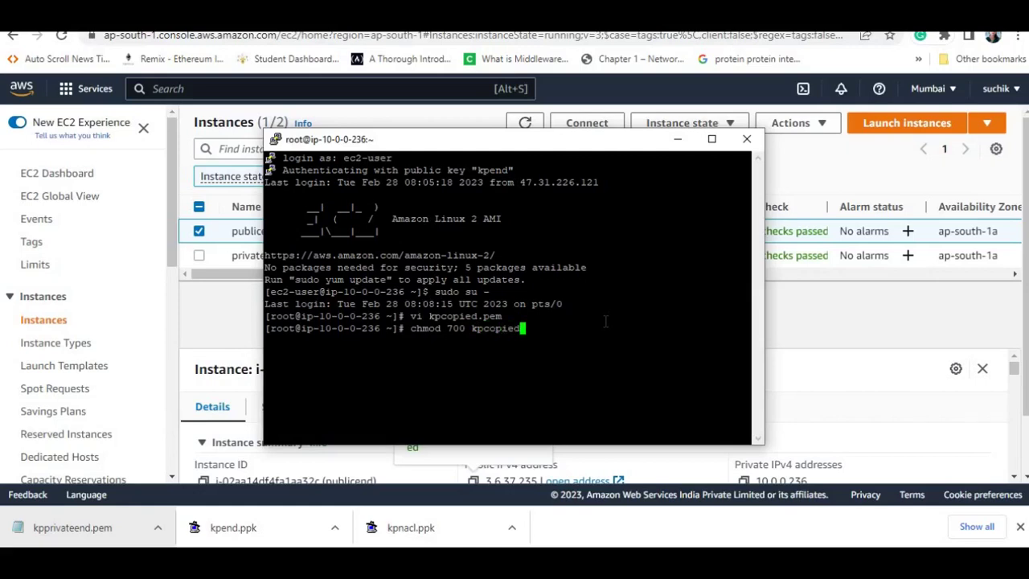
type(".pem")
key("Return")
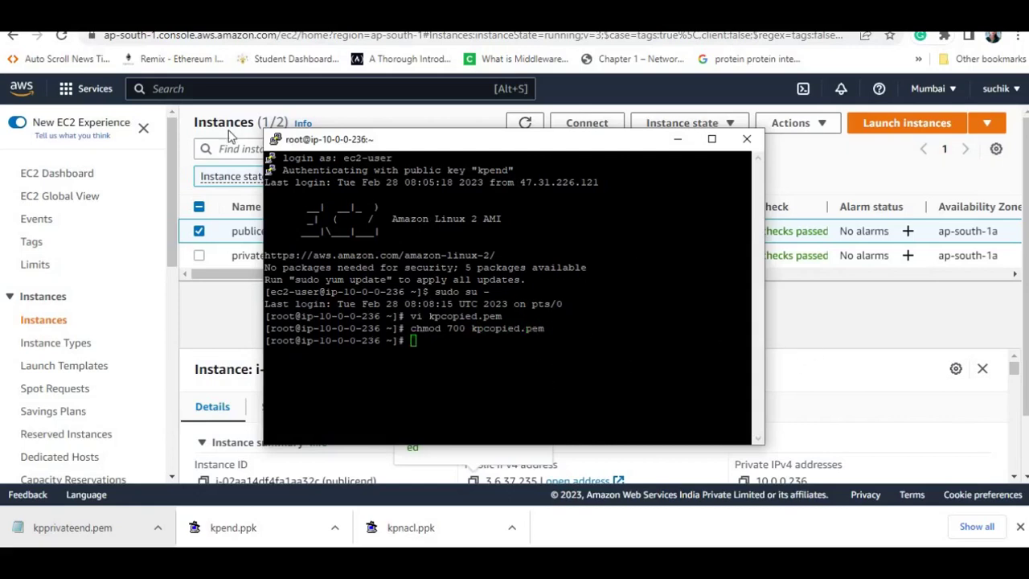
Select only the privateend instance, open its SSH client connection instructions, and copy the example SSH command
left_click(233, 137)
left_click(200, 231)
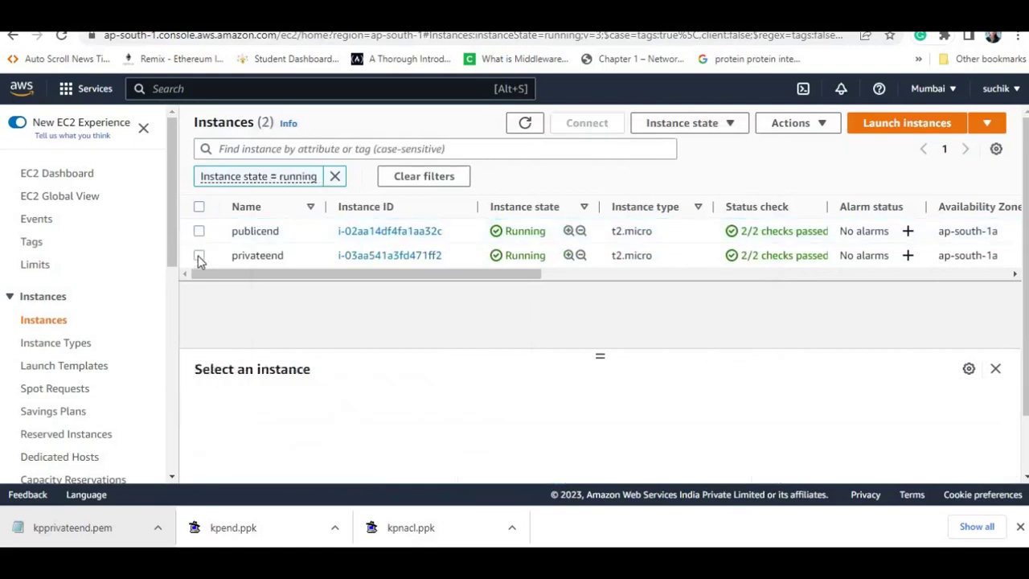
left_click(198, 256)
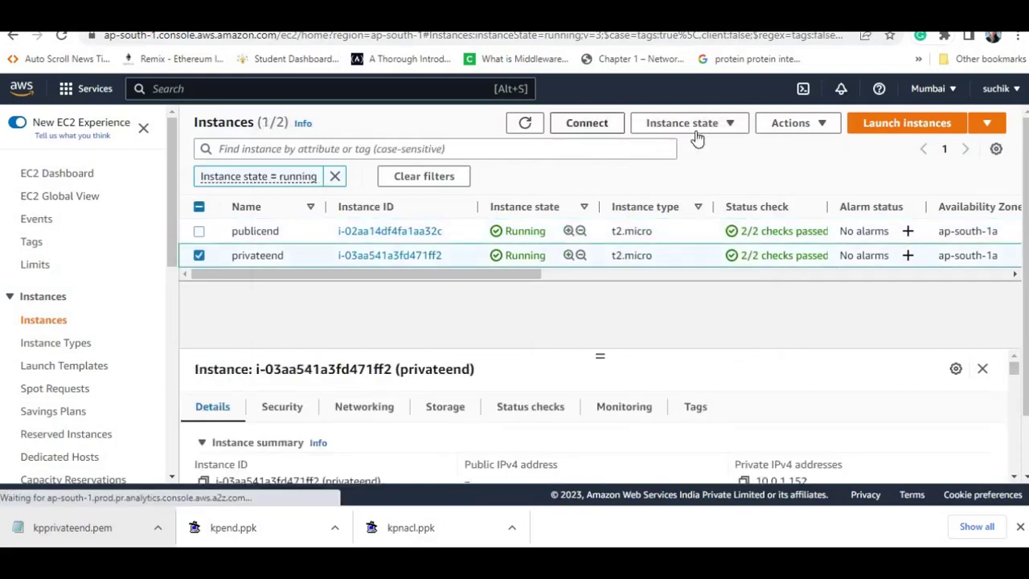
left_click(586, 123)
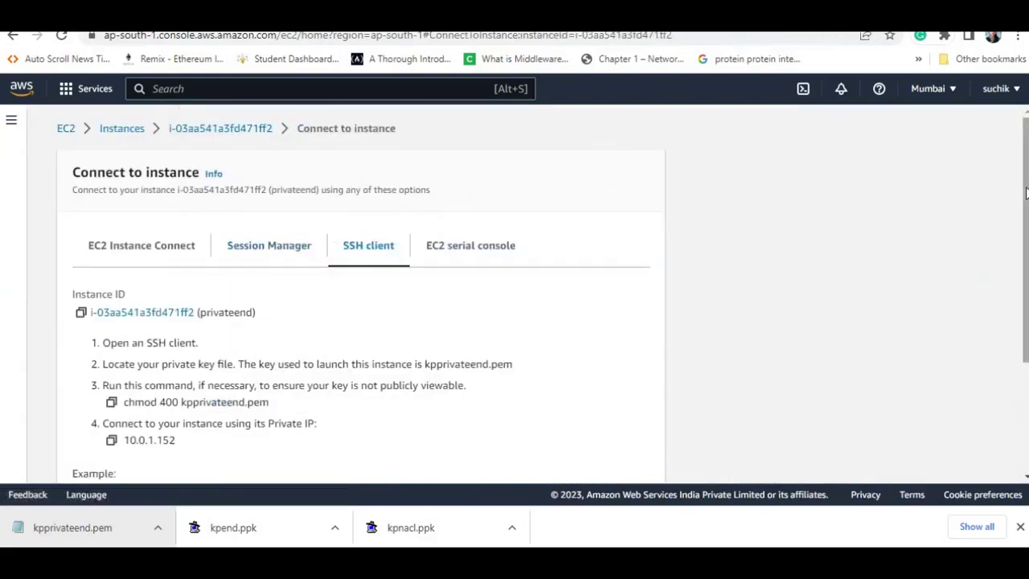
scroll(467, 281, "down", 2)
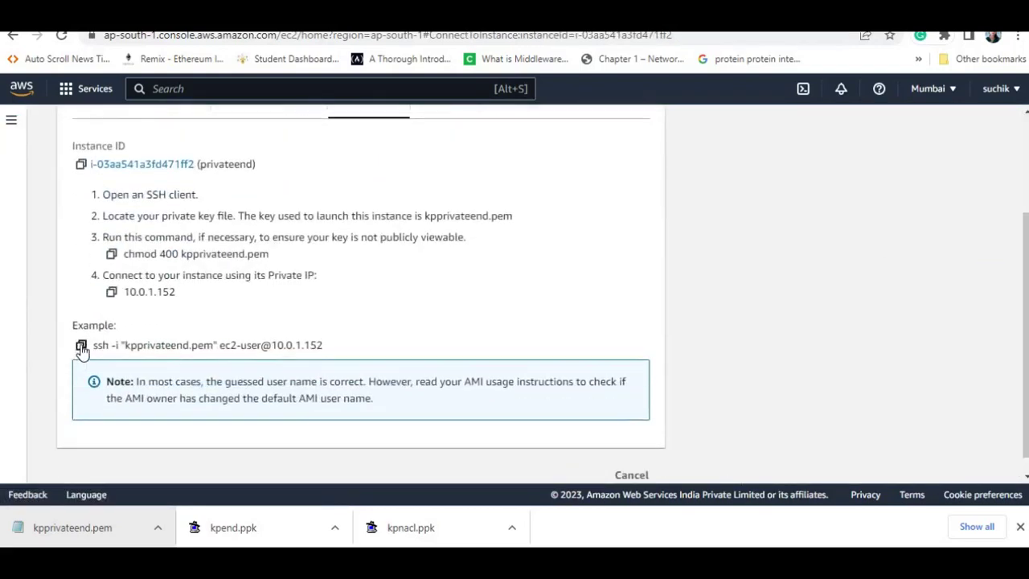
left_click(81, 346)
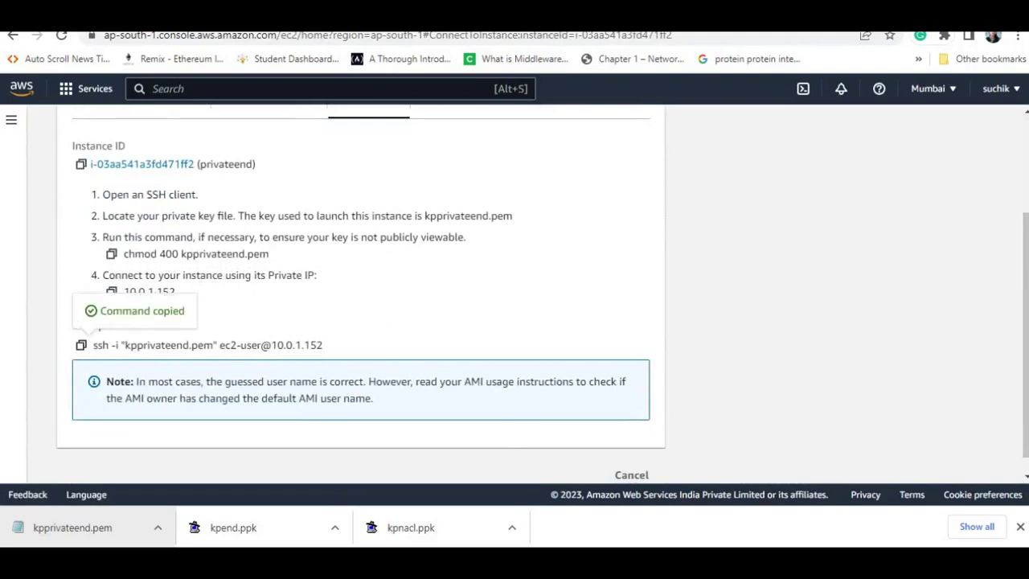
left_click(608, 494)
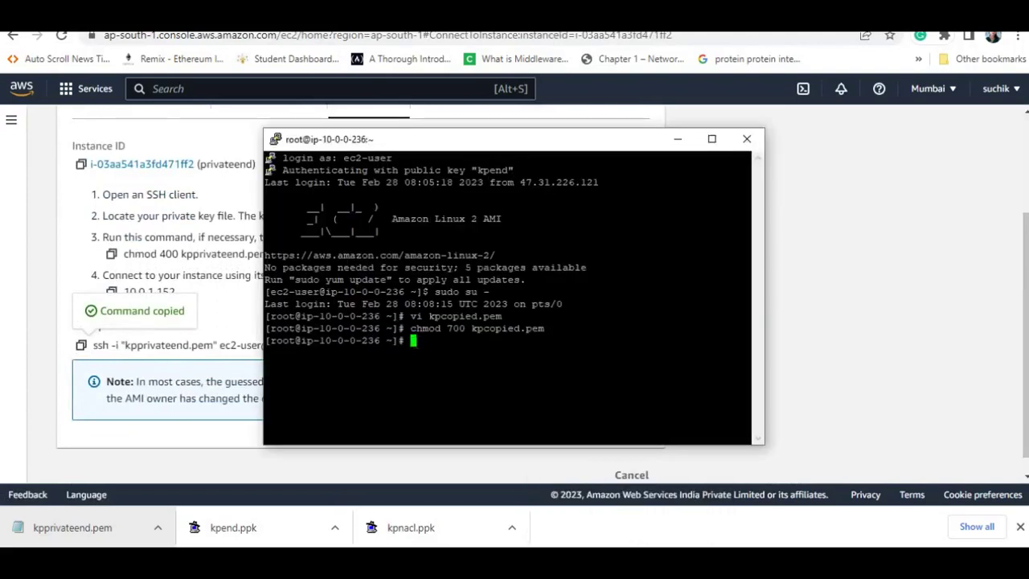
right_click(415, 345)
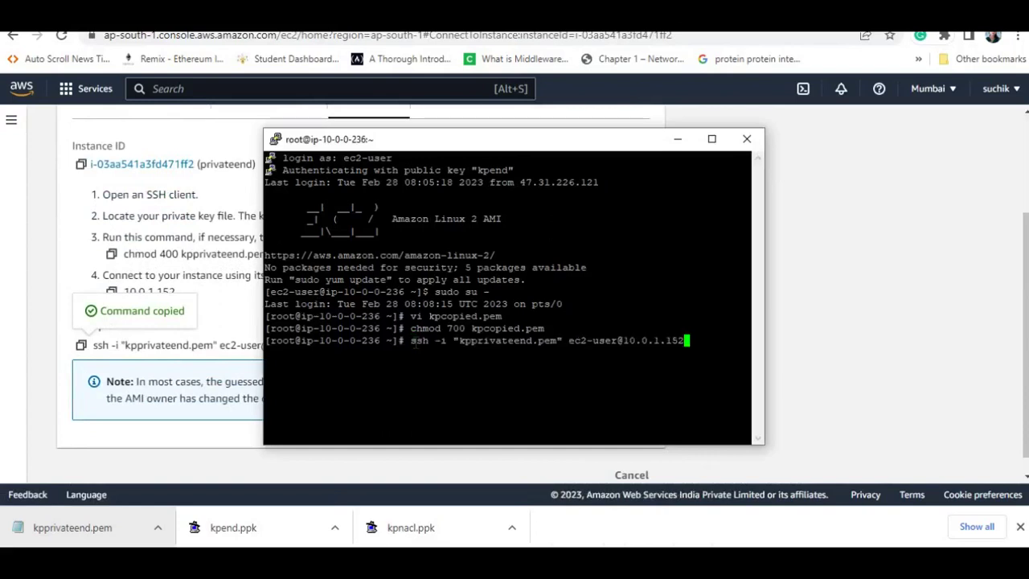
key("Left")
key("Left")
key("Left")
key("Left")
key("Left")
key("Left")
key("Left")
key("Left")
key("Left")
key("Left")
key("Left")
key("Left")
key("Left")
key("Left")
key("Left")
key("Left")
key("Left")
key("Left")
key("Left")
key("Left")
key("Left")
key("Left")
key("Left")
key("Left")
key("Left")
key("Left")
key("Left")
key("Left")
key("Right")
key("Right")
key("Right")
key("Right")
key("Right")
key("Right")
key("Right")
key("Right")
key("BackSpace")
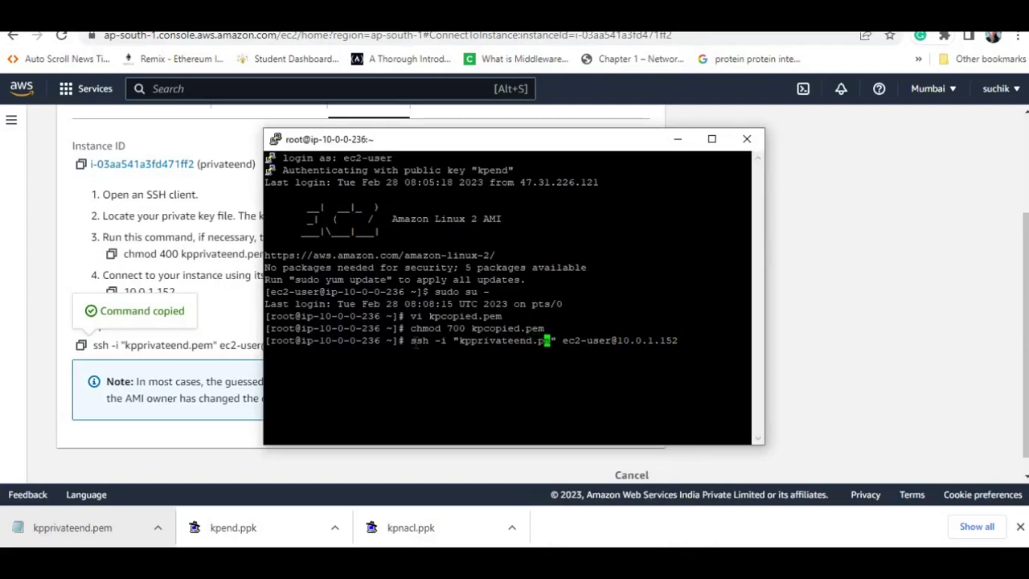
key("BackSpace")
key("BackSpace")
key("BackSpace")
key("BackSpace")
key("BackSpace")
key("BackSpace")
key("BackSpace")
key("BackSpace")
key("BackSpace")
key("BackSpace")
key("BackSpace")
key("BackSpace")
key("BackSpace")
key("BackSpace")
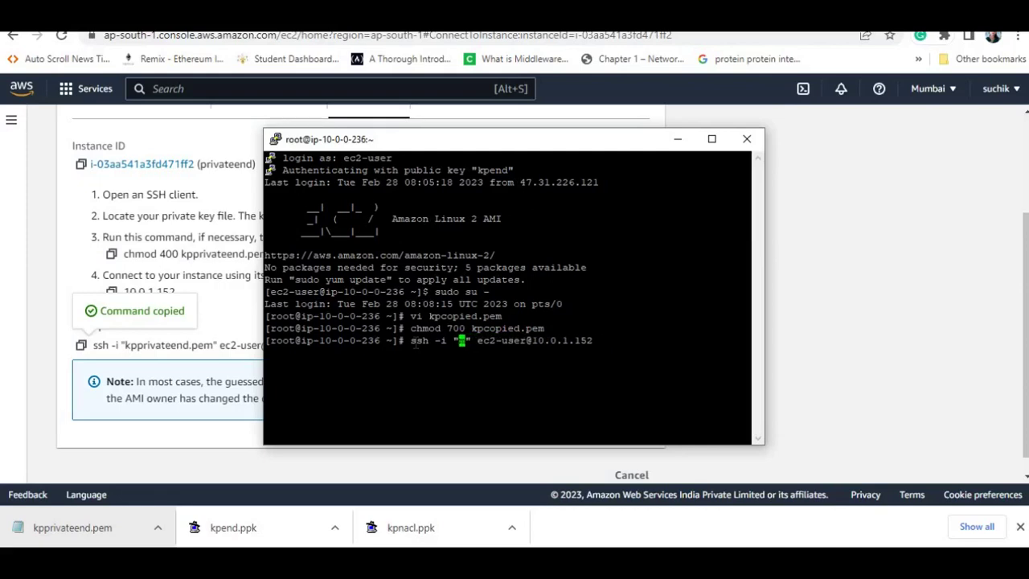
type("kp")
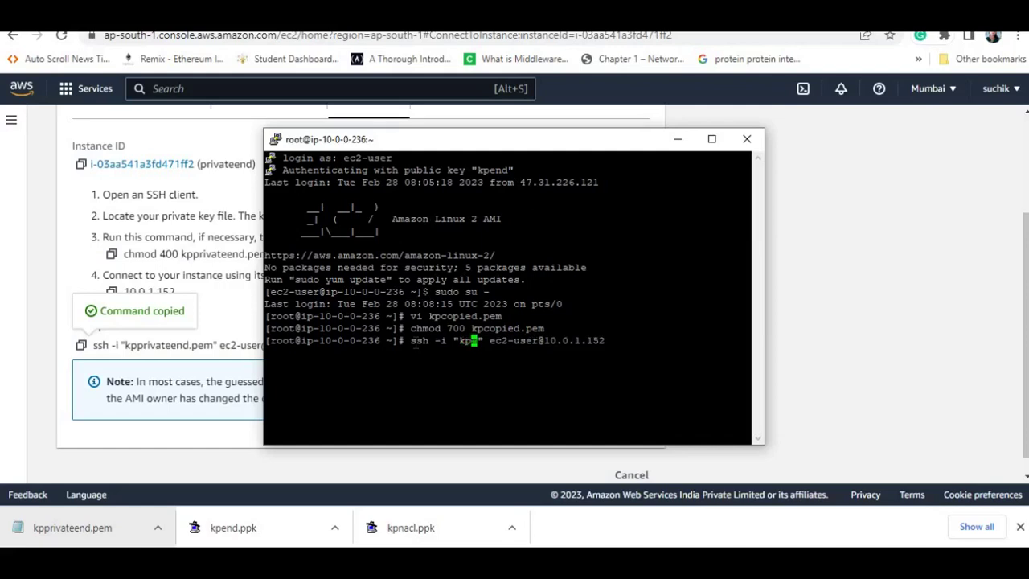
type("copie")
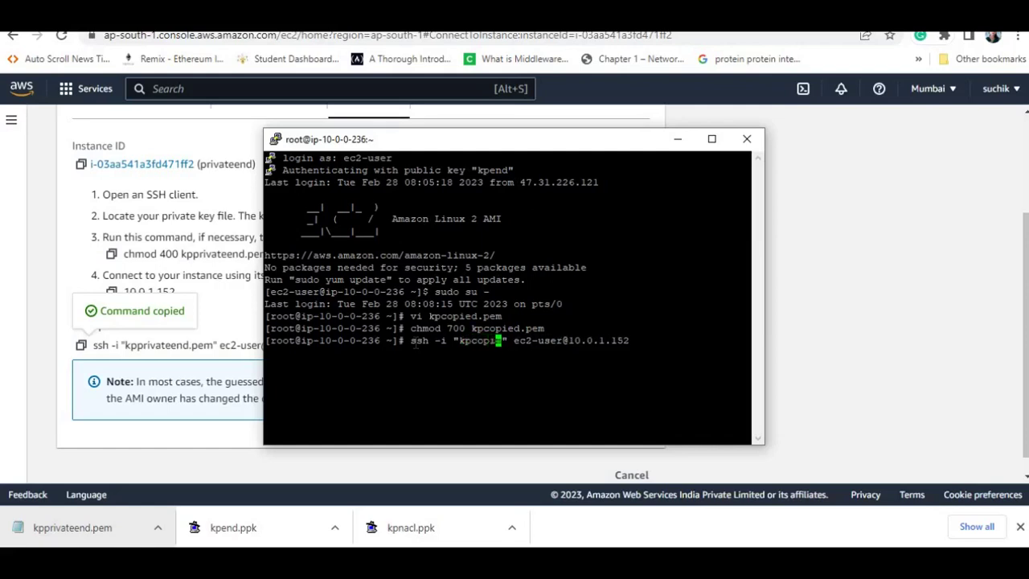
type("d")
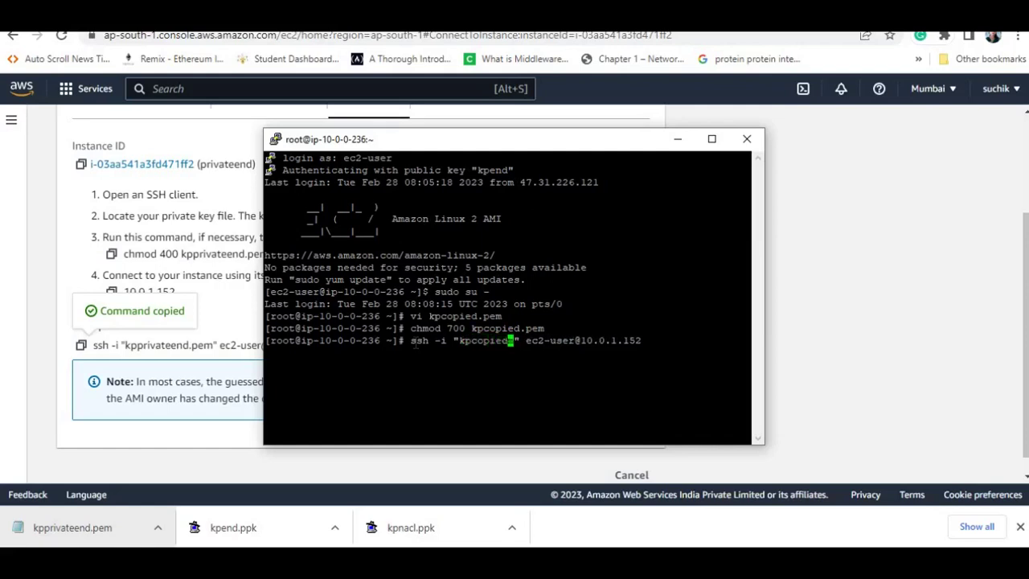
type(".p")
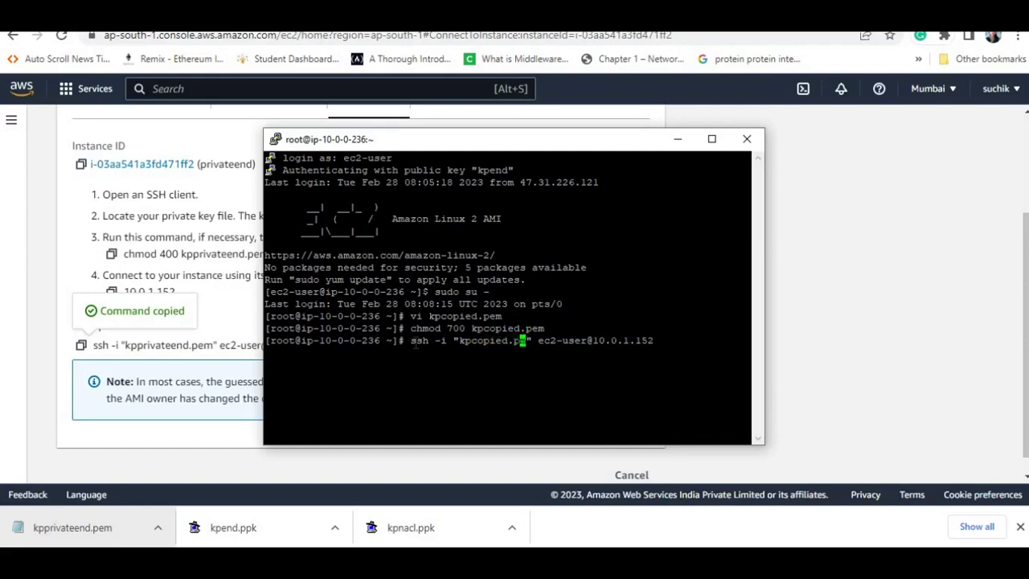
type("e")
key("Return")
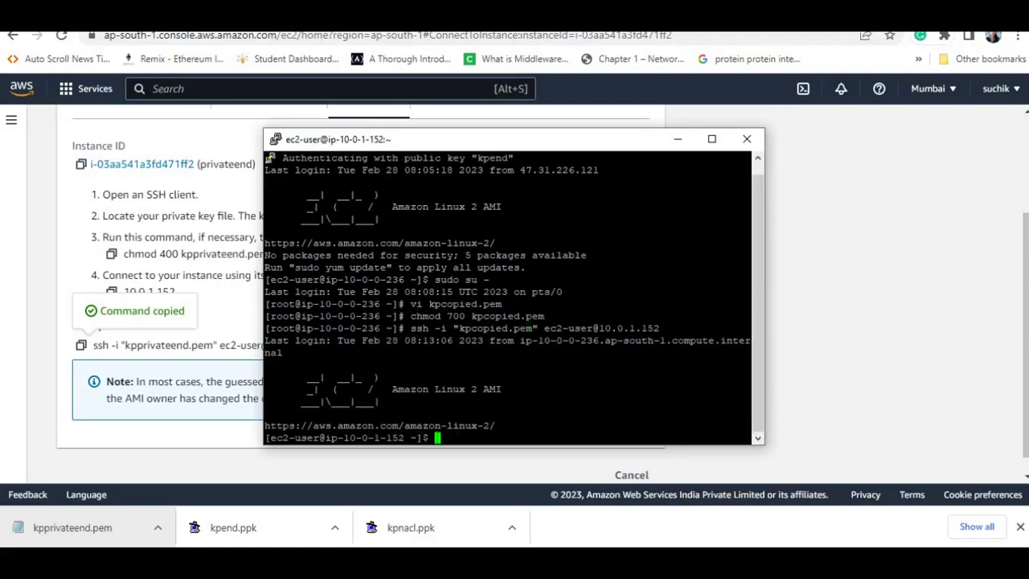
Become root on the private server with sudo su - and list the S3 buckets with aws s3 ls
type("sudo su -")
key("Return")
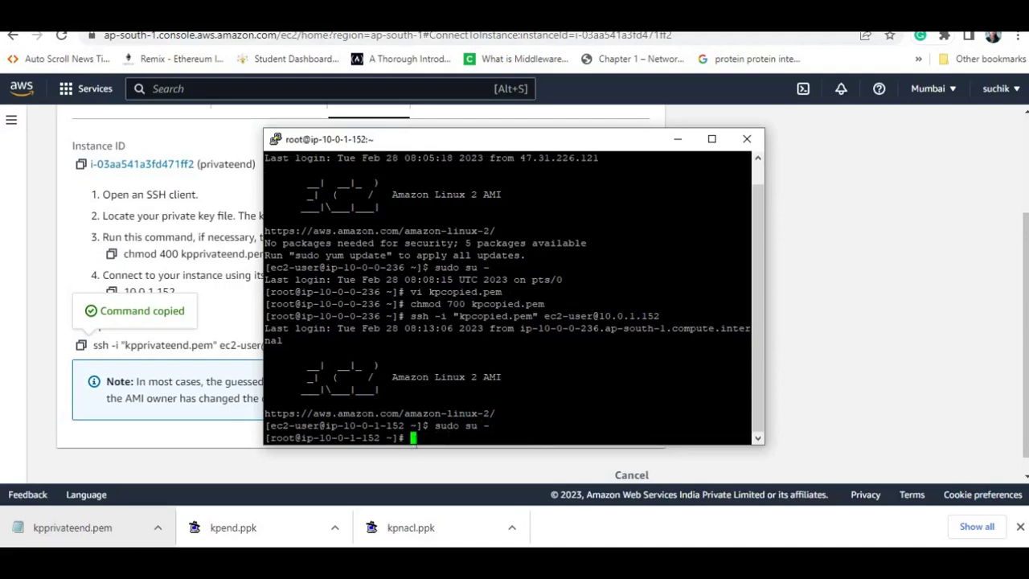
type("aws s3 ls")
key("Return")
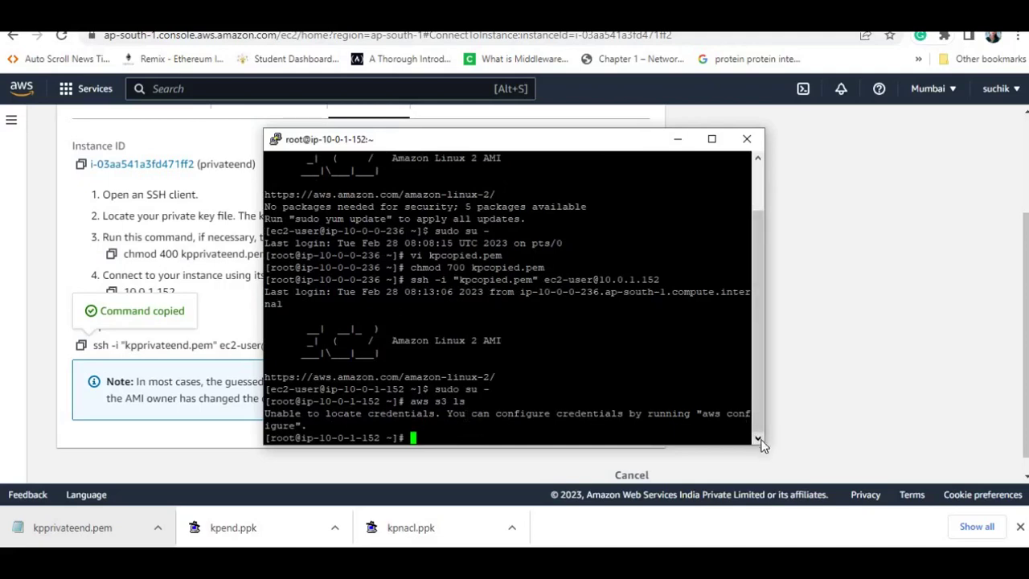
Enlarge the terminal window and start the AWS CLI credential setup with aws configure
left_click_drag(763, 445, 807, 469)
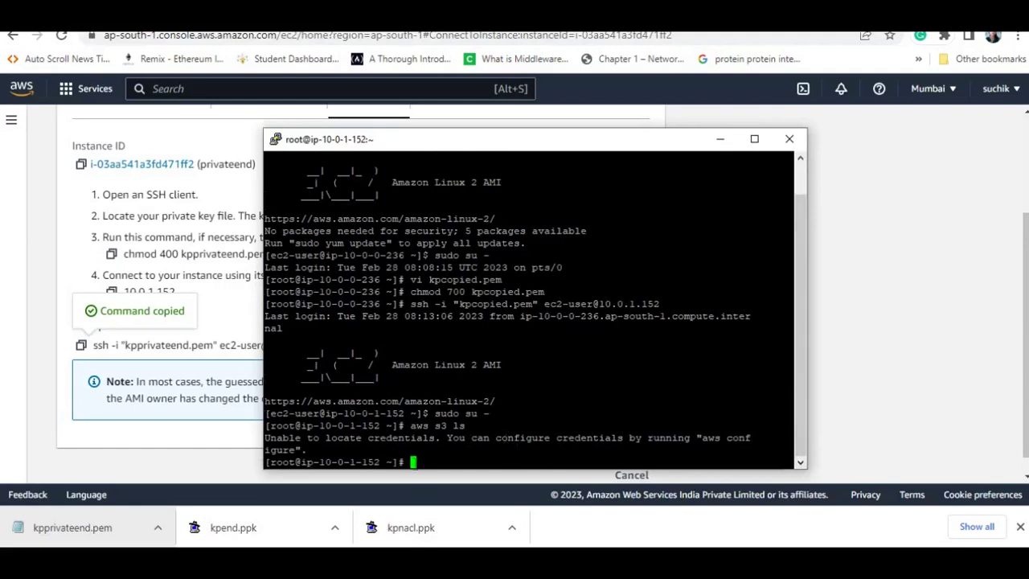
type("aws configure")
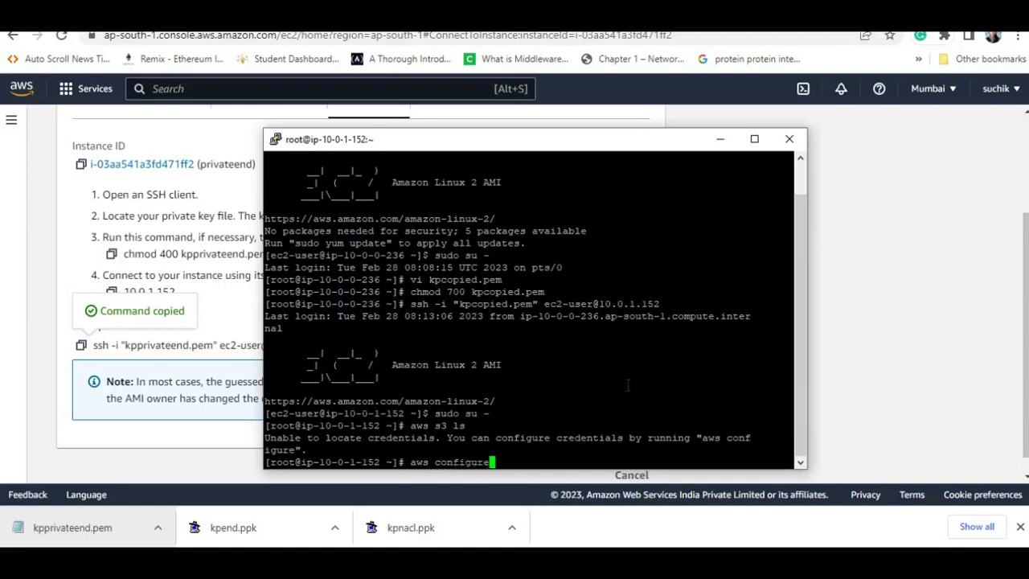
key("Return")
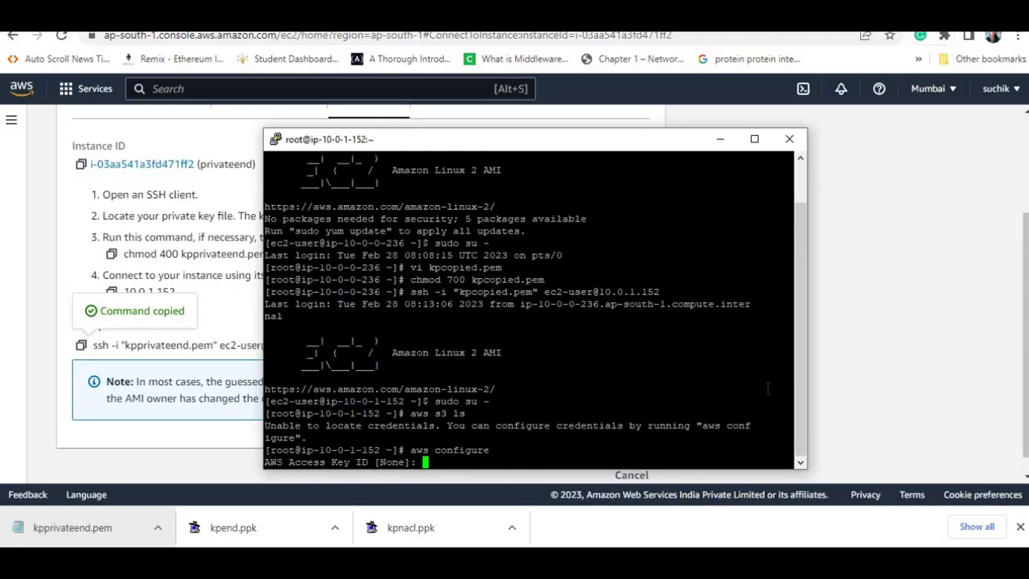
Switch to the AWS console in the browser and open the access keys section of the account's security credentials
left_click(1001, 88)
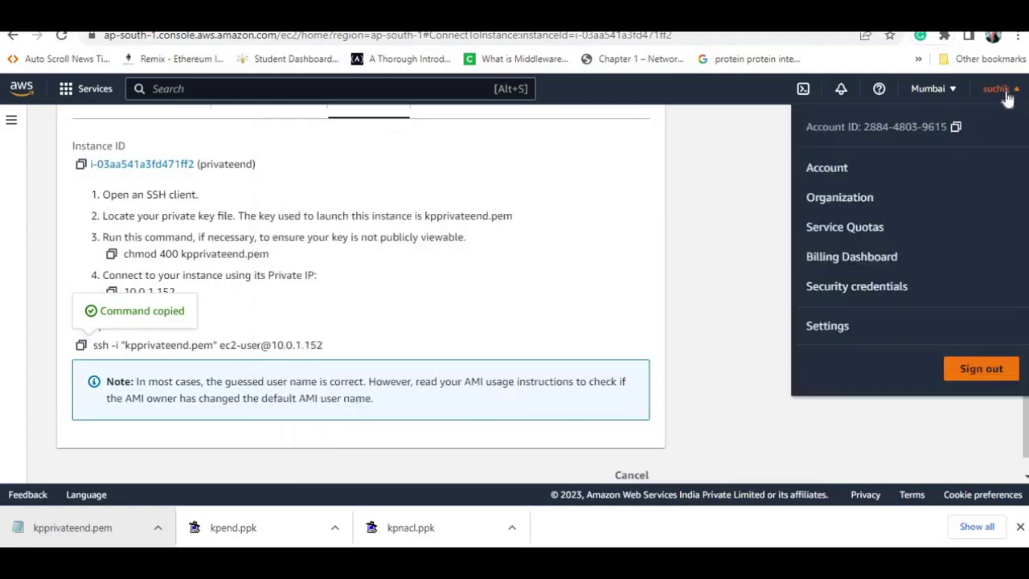
left_click(858, 287)
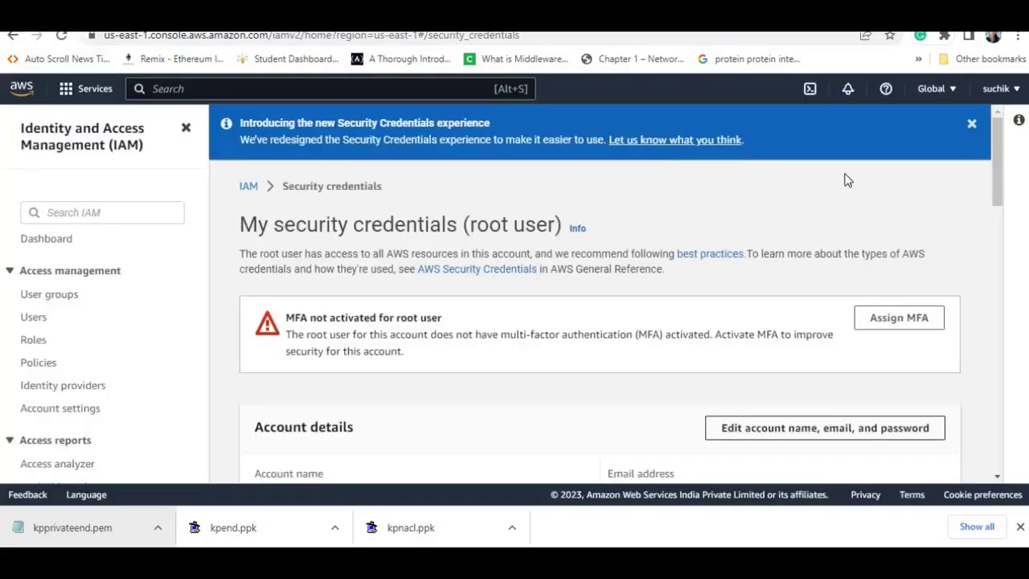
left_click_drag(1001, 147, 999, 318)
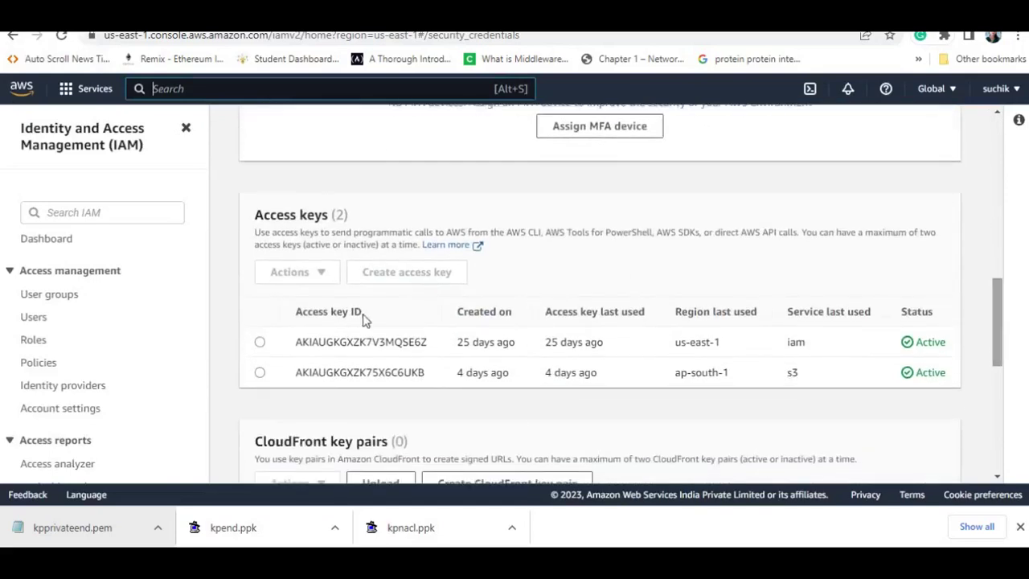
Deactivate the access key last used in us-east-1, enter its access key ID as confirmation, and delete it
left_click(259, 343)
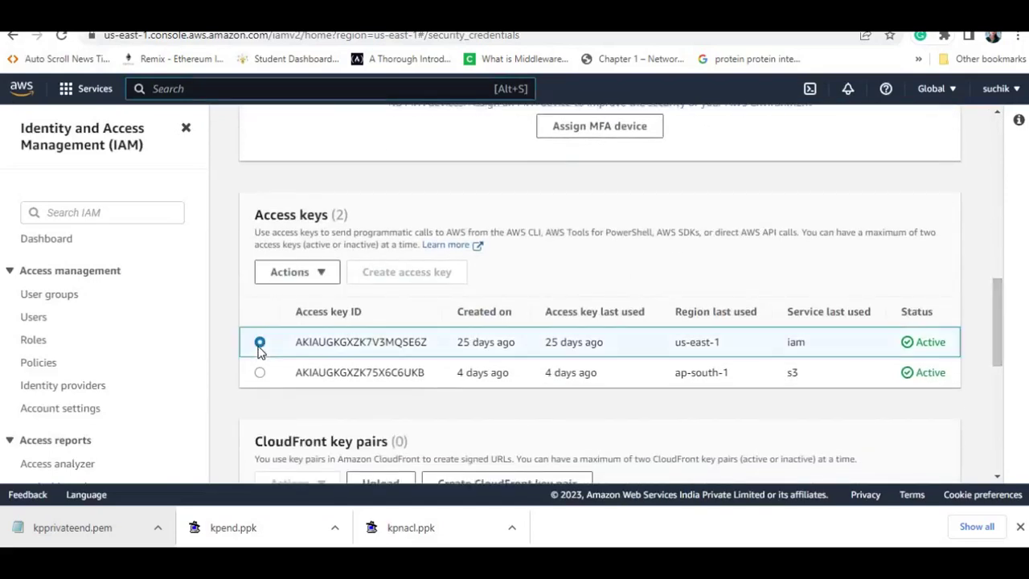
left_click(326, 276)
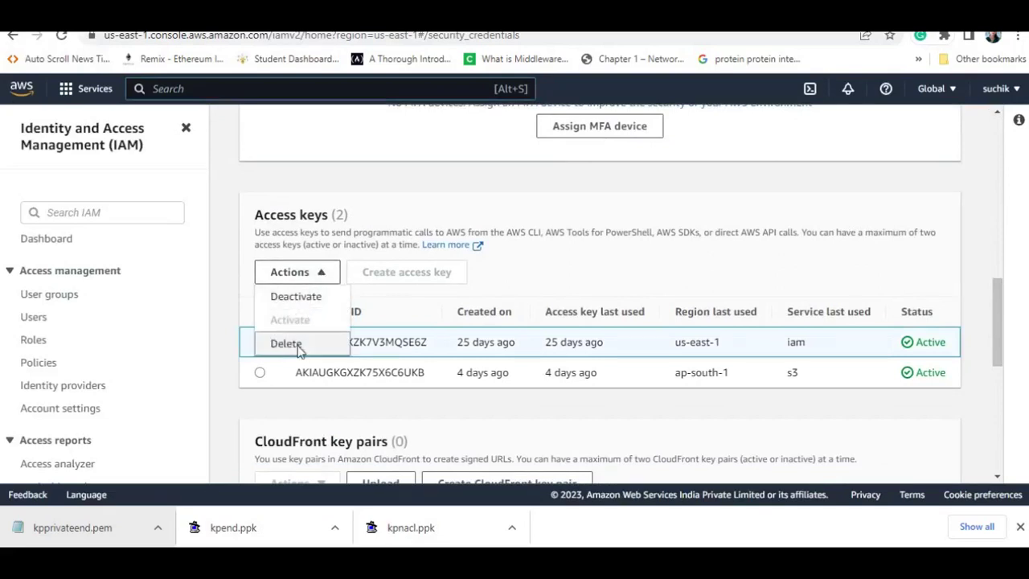
left_click(296, 347)
left_click(326, 398)
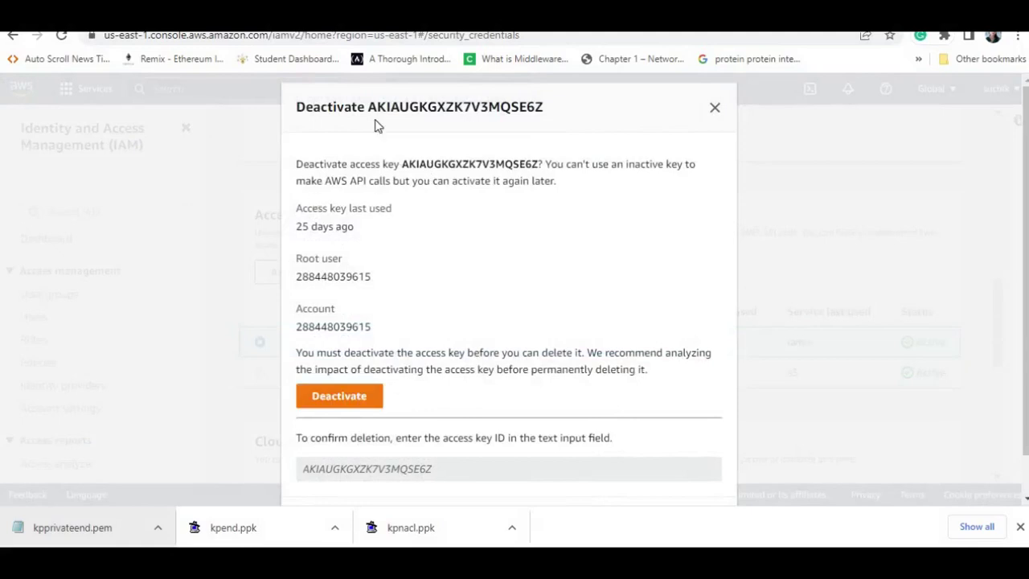
left_click_drag(370, 107, 545, 118)
key("ctrl+c")
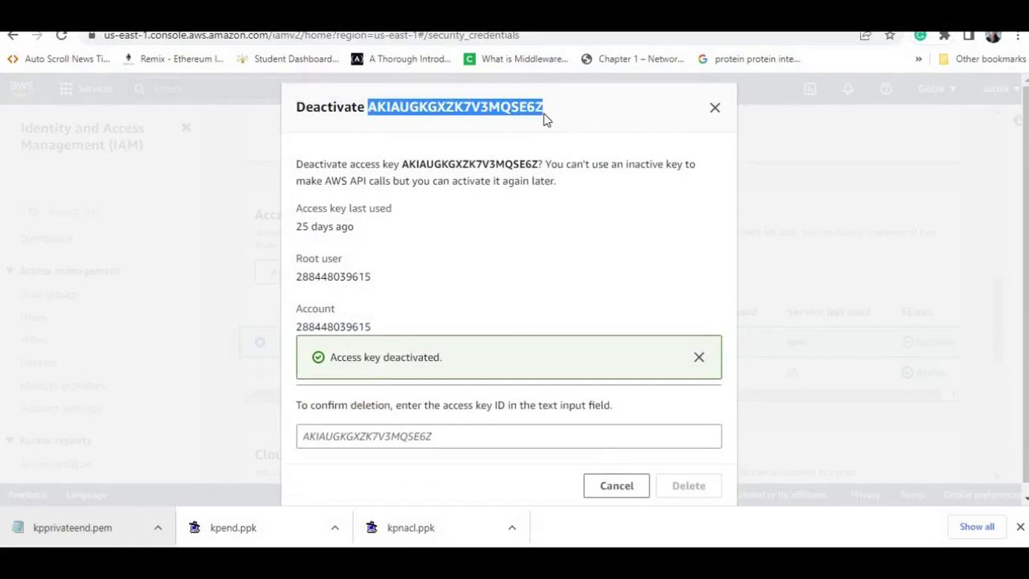
left_click(313, 438)
key("ctrl+v")
left_click(683, 482)
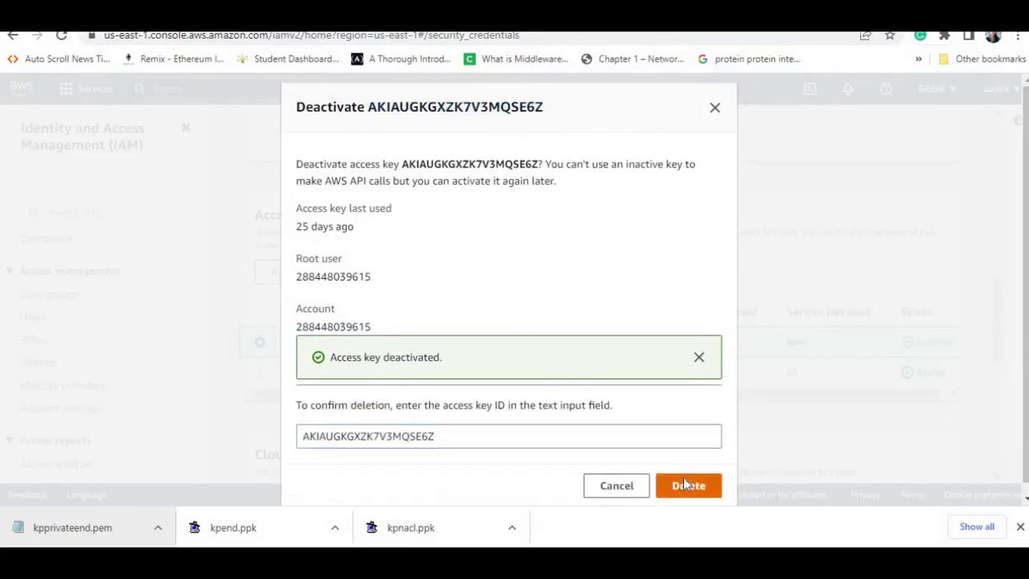
Create a new root user access key, acknowledging that it is not a best practice, and download its .csv file
left_click_drag(997, 277, 997, 184)
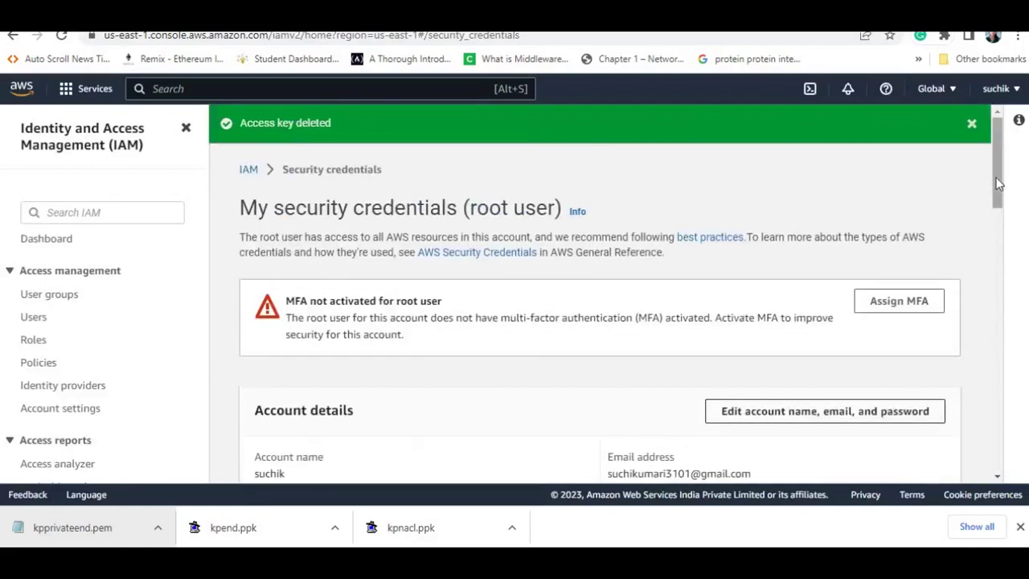
scroll(1009, 372, "down", 15)
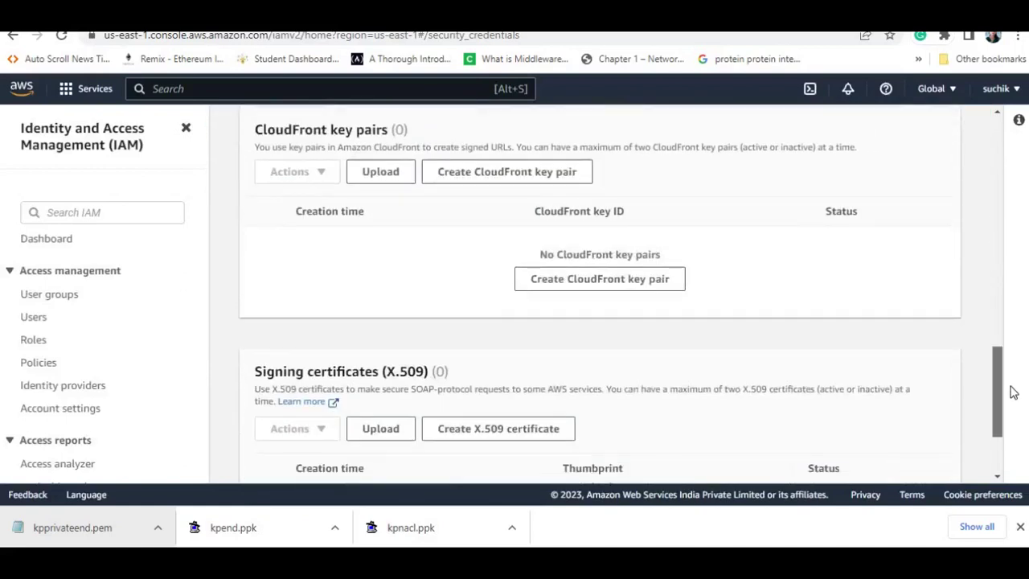
scroll(1013, 392, "up", 5)
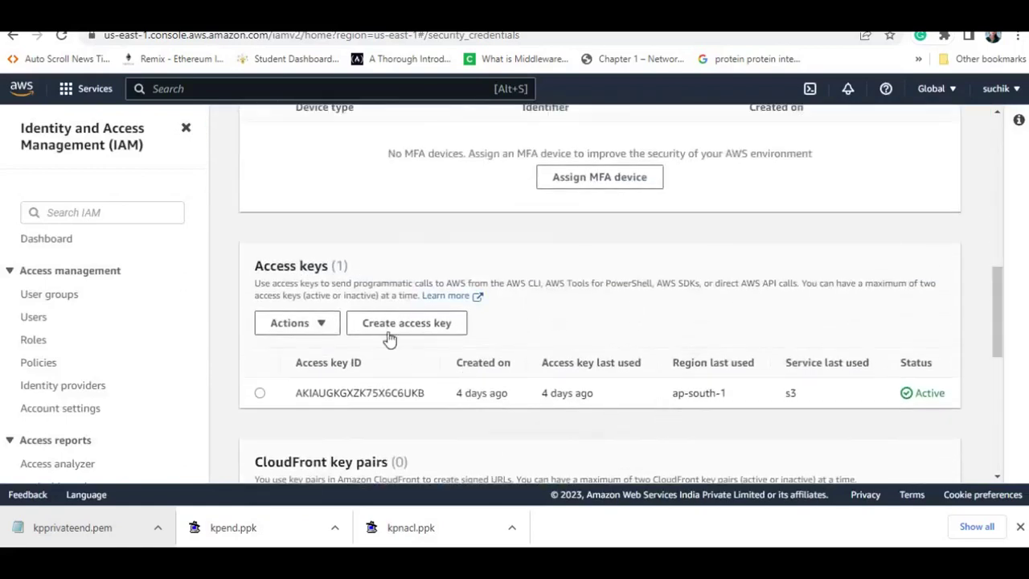
left_click(390, 328)
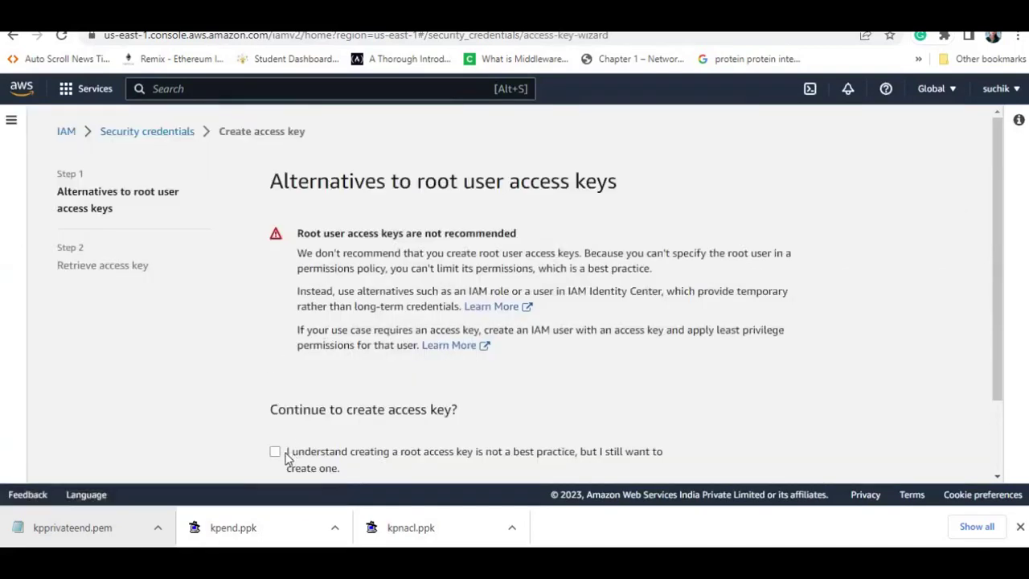
left_click(275, 454)
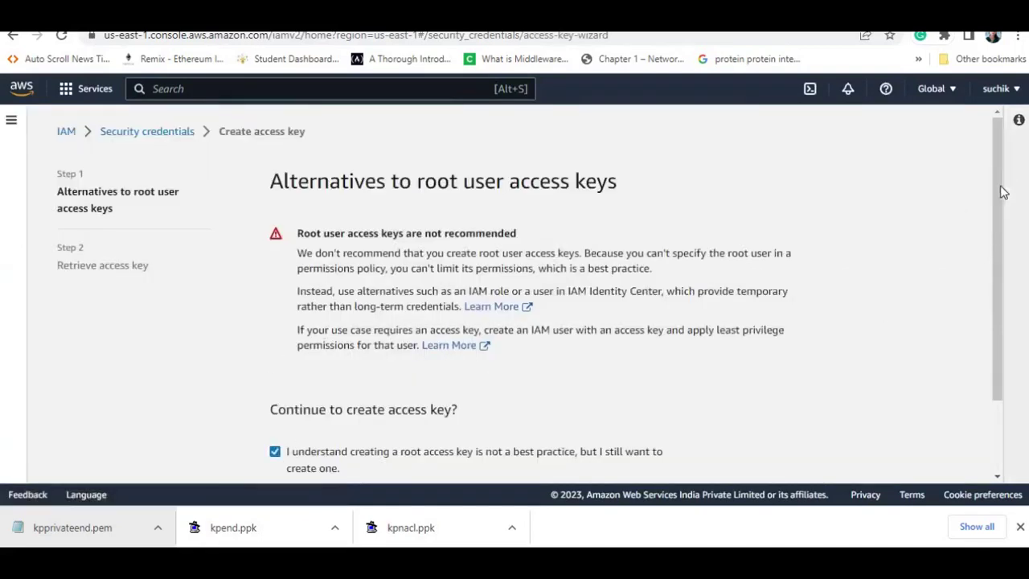
left_click_drag(999, 193, 825, 361)
left_click(751, 427)
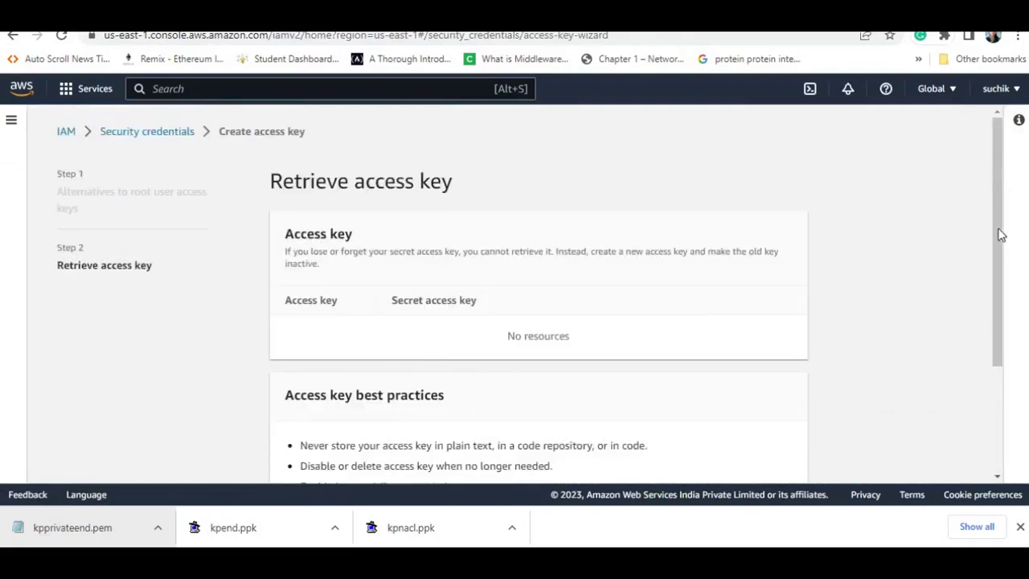
left_click_drag(1001, 234, 994, 376)
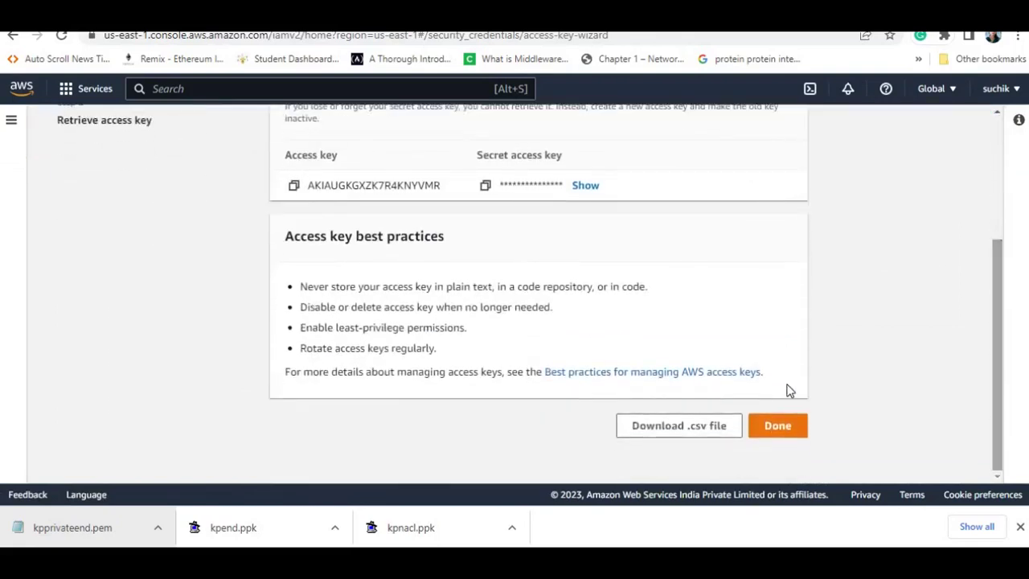
left_click(649, 434)
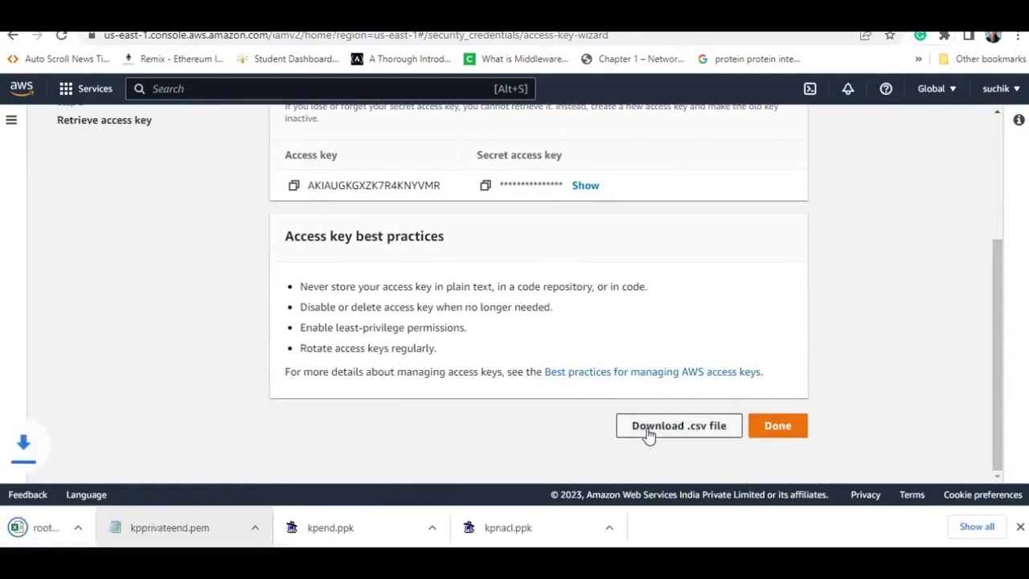
Open the downloaded rootkey.csv in Excel and copy the access key ID from cell A2
left_click(63, 529)
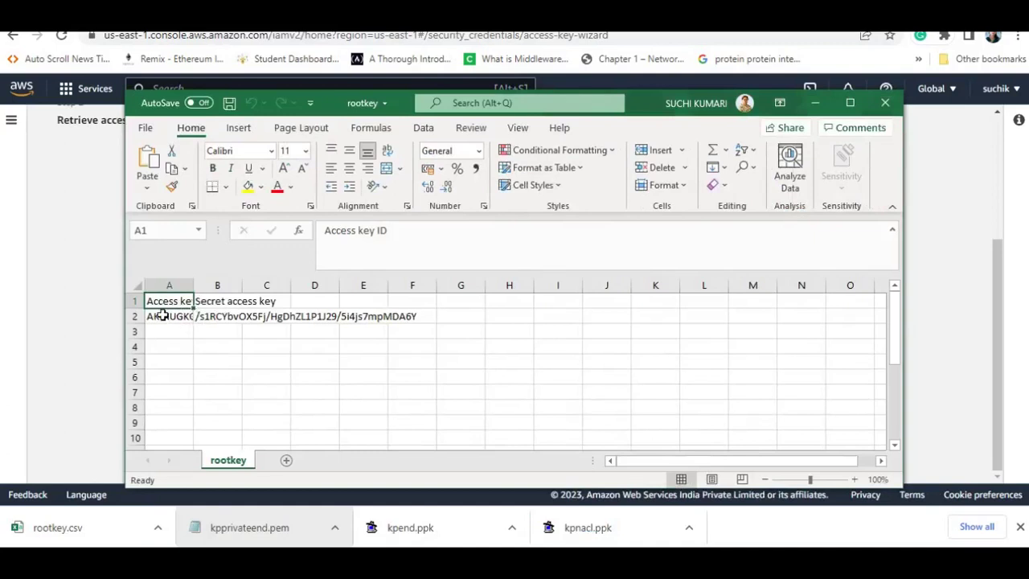
left_click(163, 315)
left_click(454, 230)
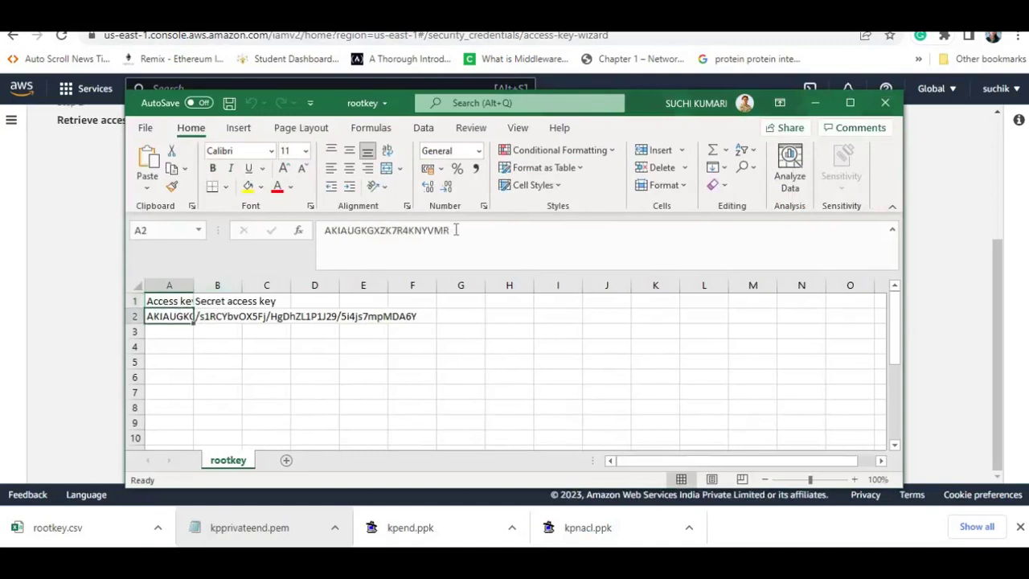
double_click(319, 229)
key("ctrl+c")
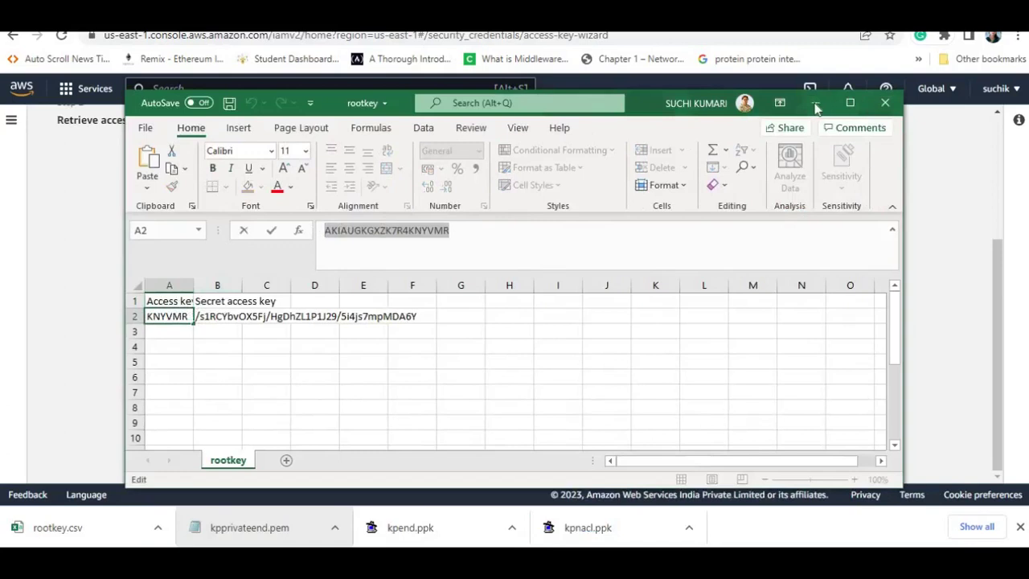
Switch to the terminal session on the private server and enter the copied AWS access key ID in the aws configure setup
left_click(814, 103)
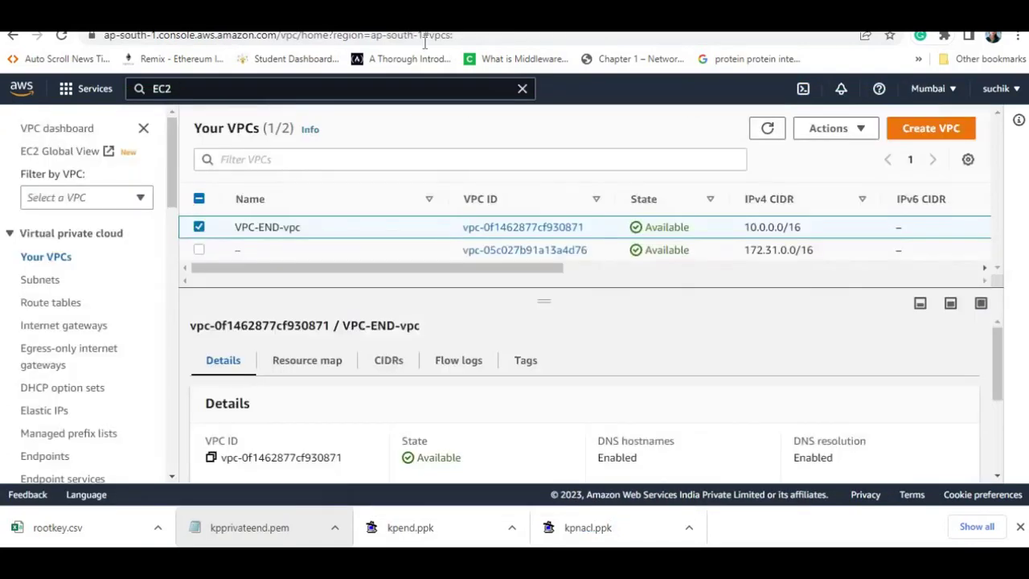
key("alt+Tab")
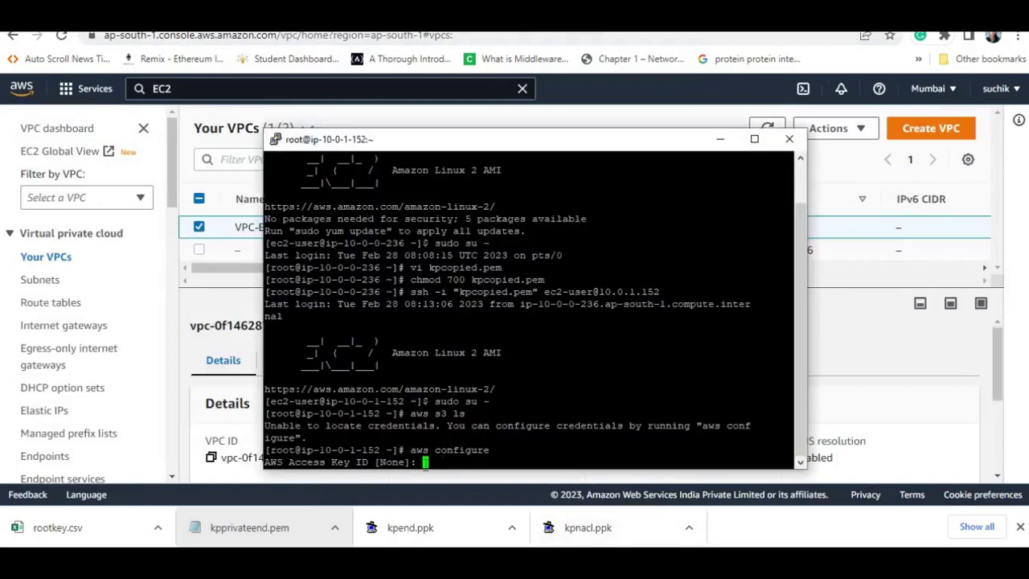
right_click(538, 452)
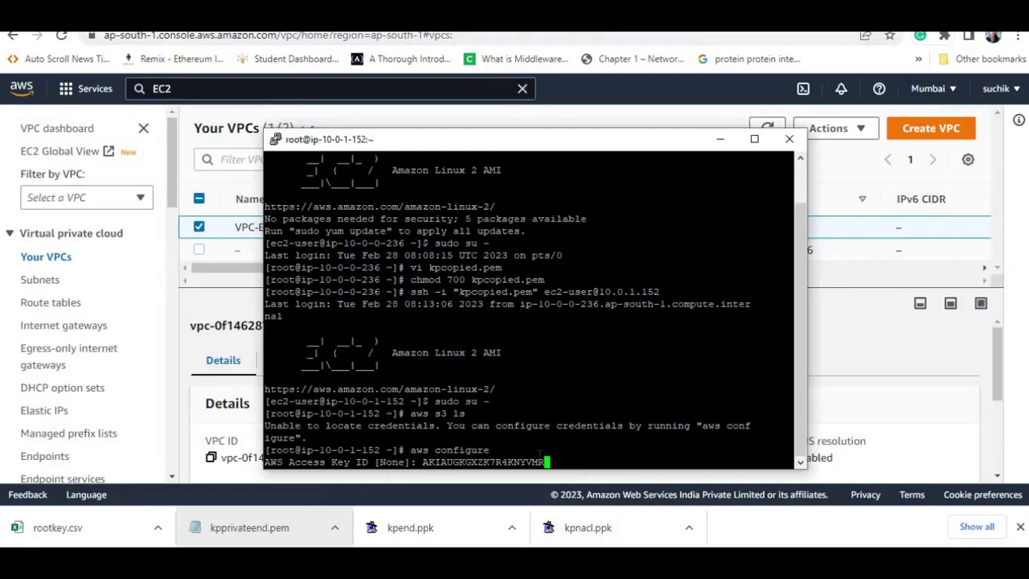
key("Return")
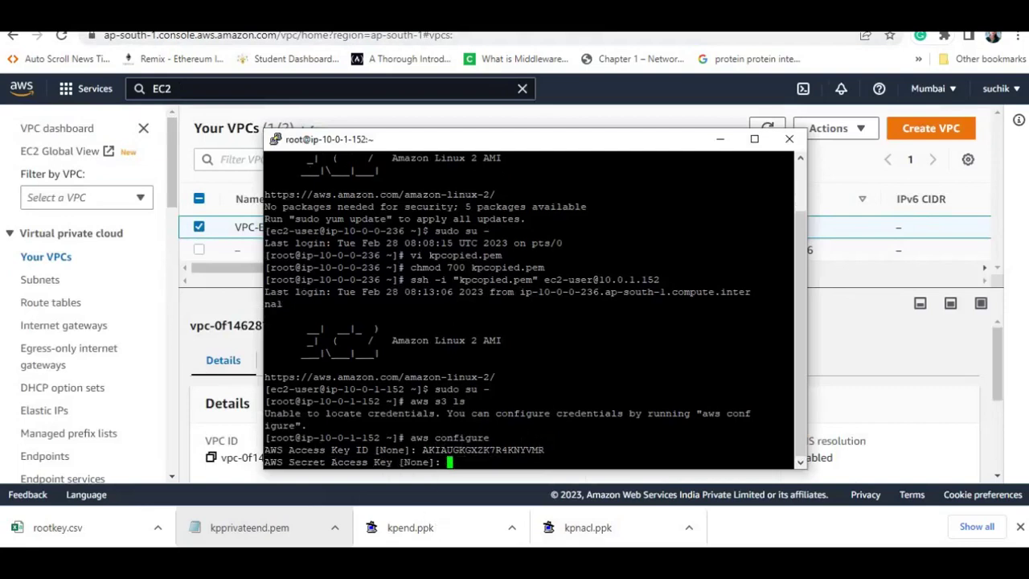
Copy the secret access key from cell B2 of rootkey.csv and enter it as the AWS secret access key in the terminal
key("alt+Tab")
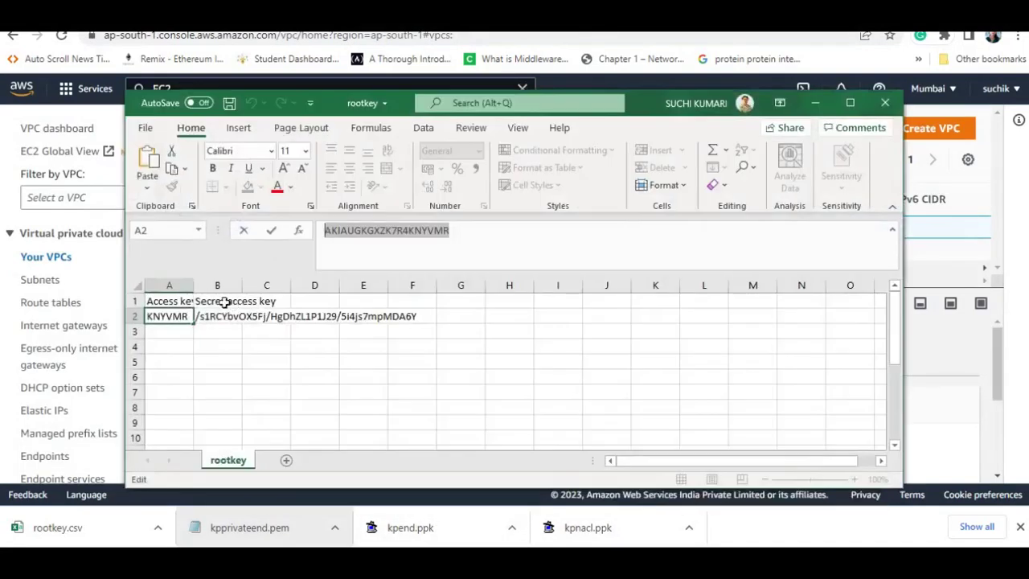
left_click(217, 300)
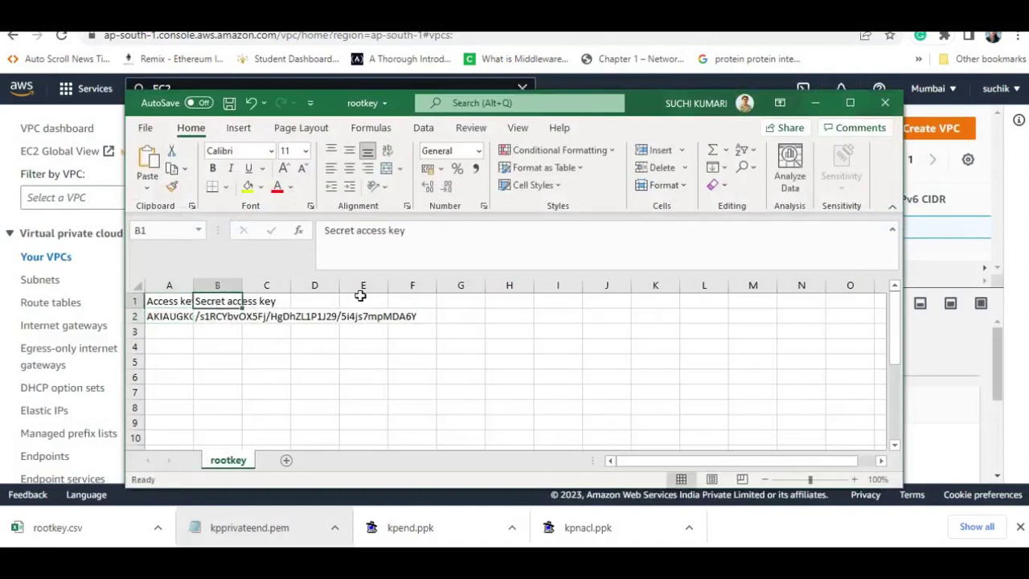
left_click(221, 316)
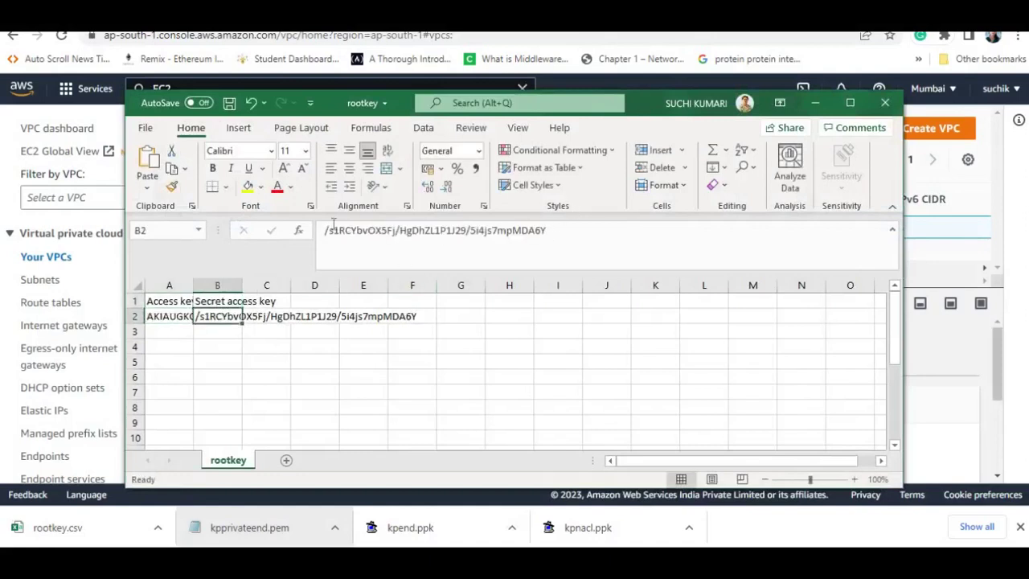
left_click_drag(550, 230, 311, 231)
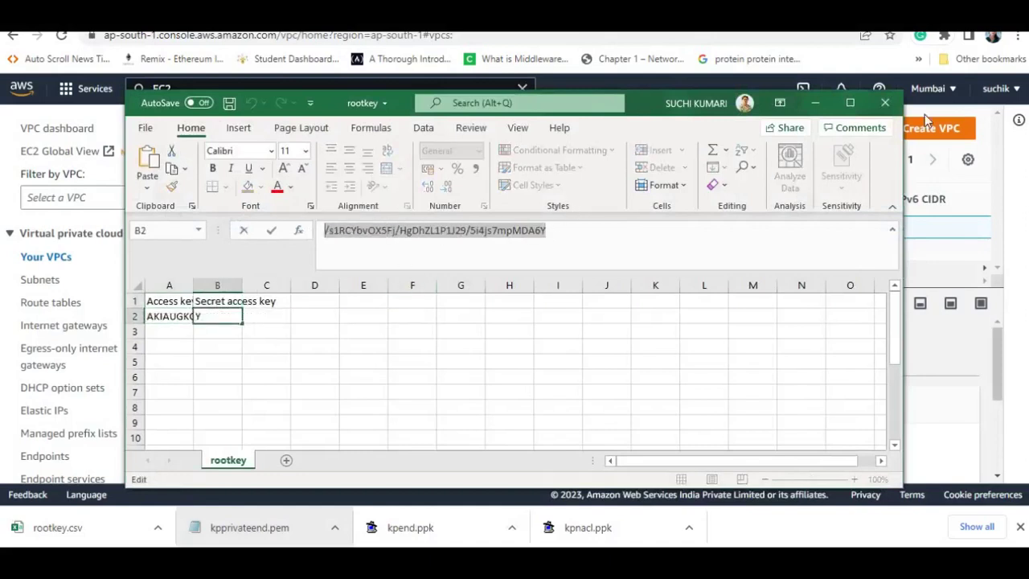
left_click(814, 106)
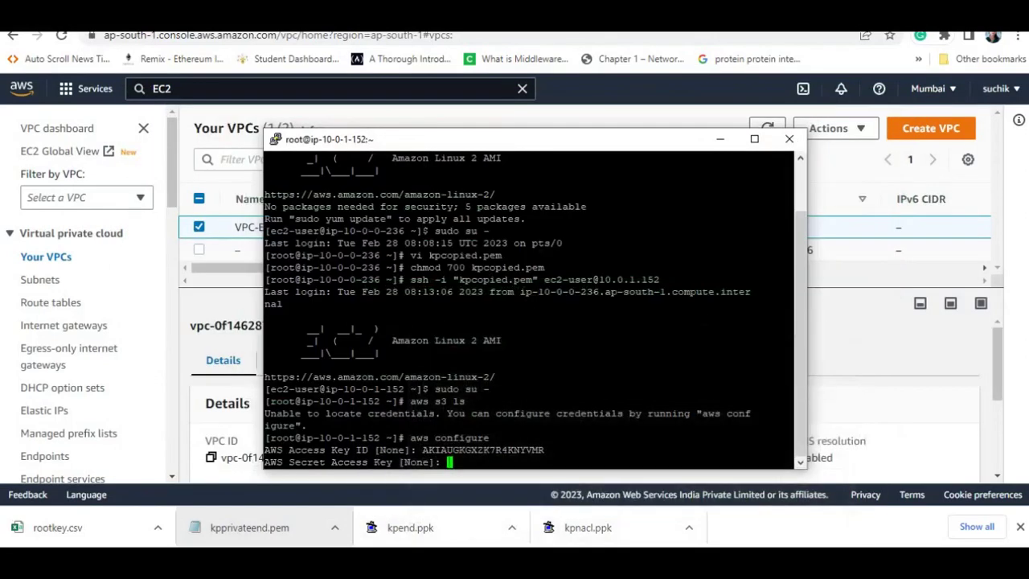
right_click(576, 469)
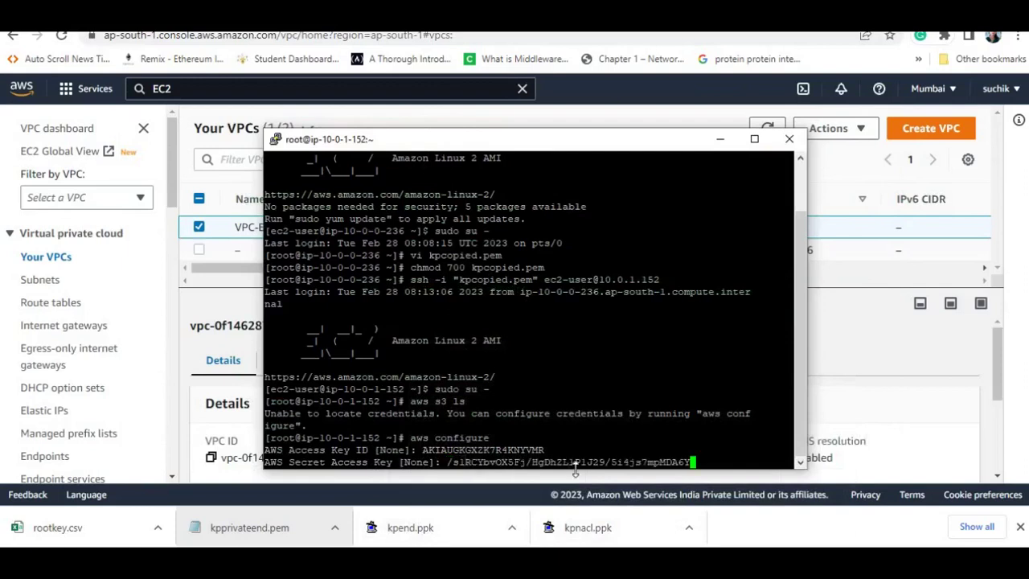
key("Return")
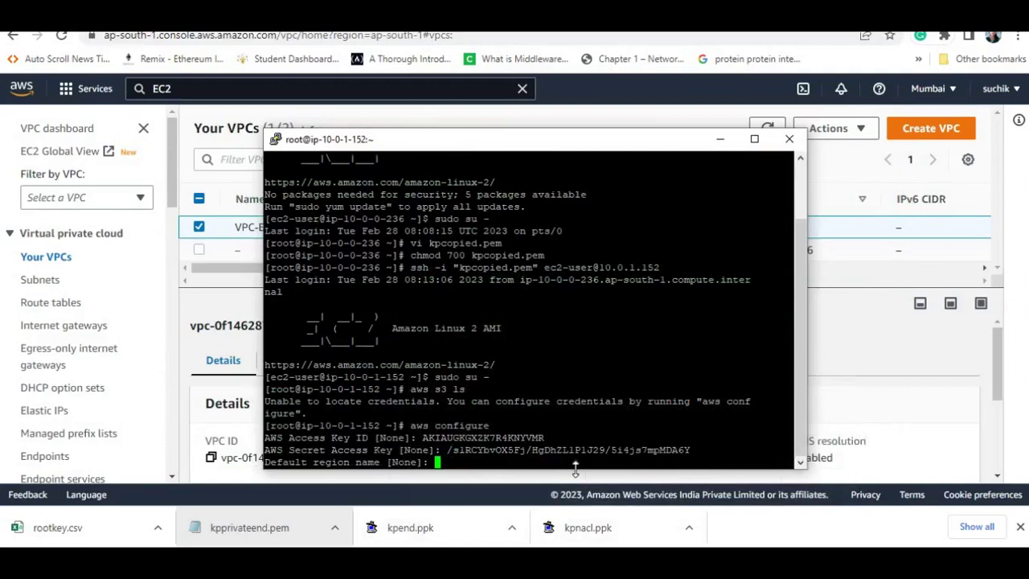
Set the default region name to ap-south-1 and the default output format to json to complete the AWS CLI configuration
type("ap-south-1")
key("Return")
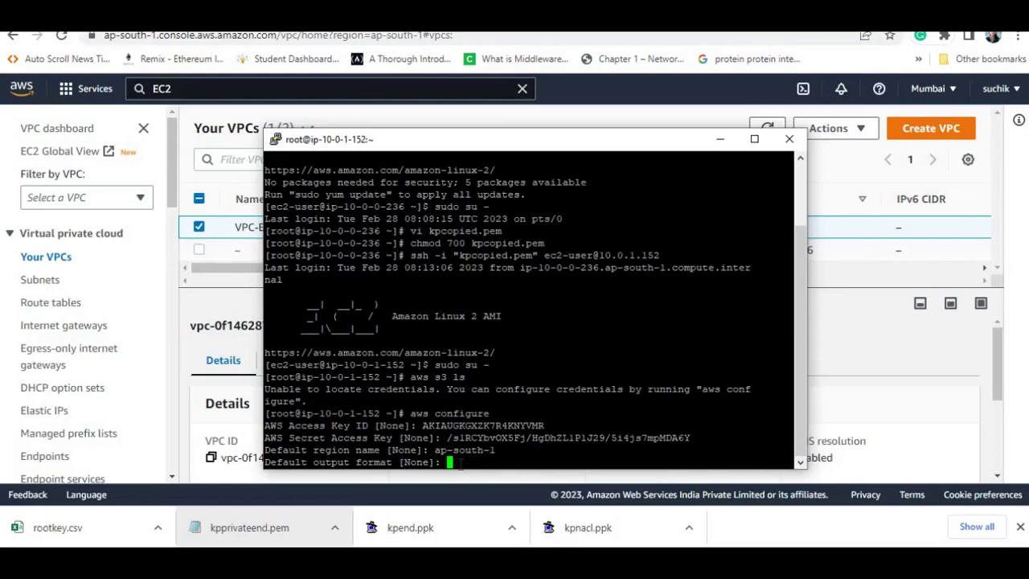
type("json")
key("Return")
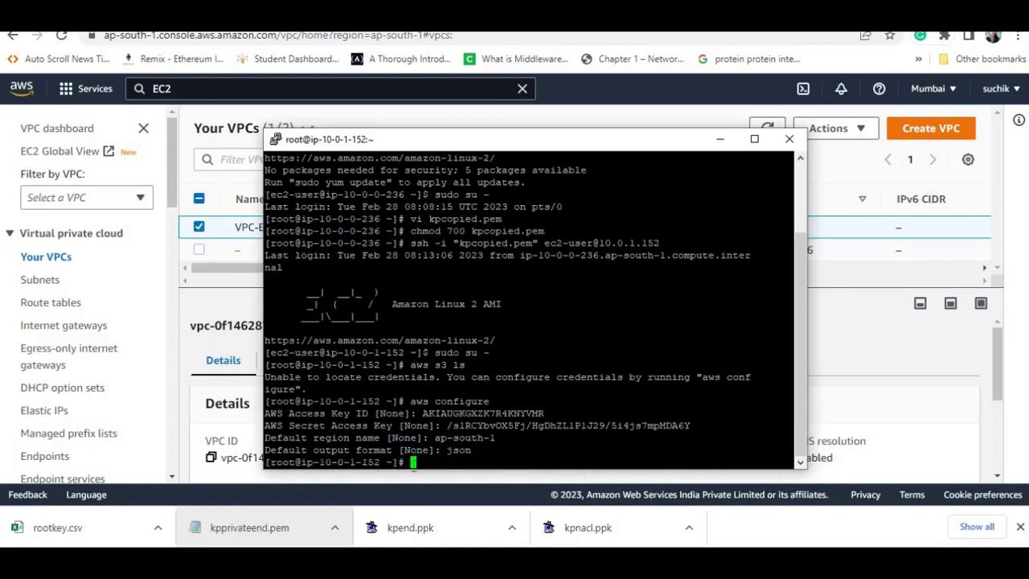
Run aws s3 ls again on the private server, and return to the VPC console in the browser
key("Up")
key("Up")
key("Return")
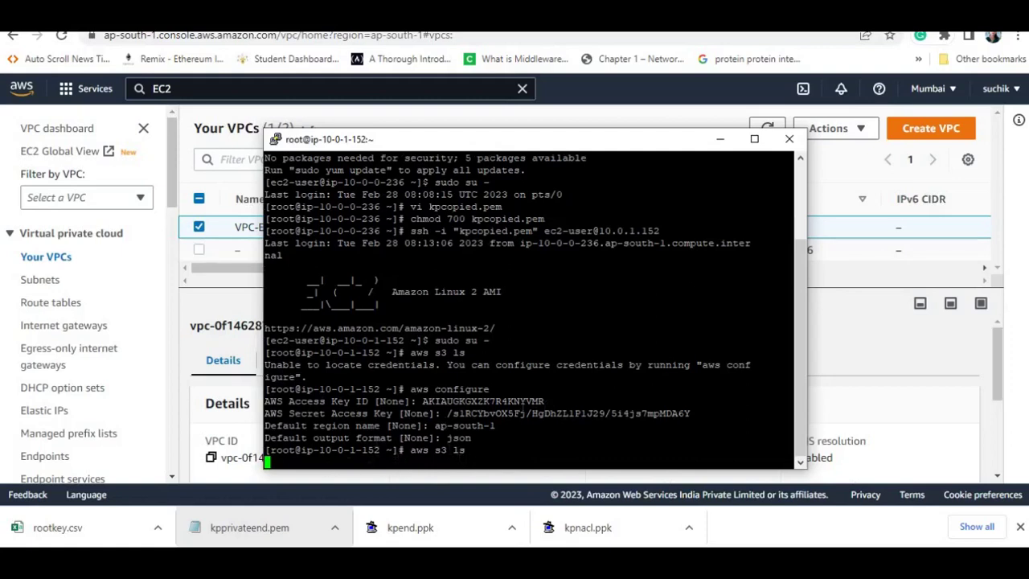
left_click(720, 140)
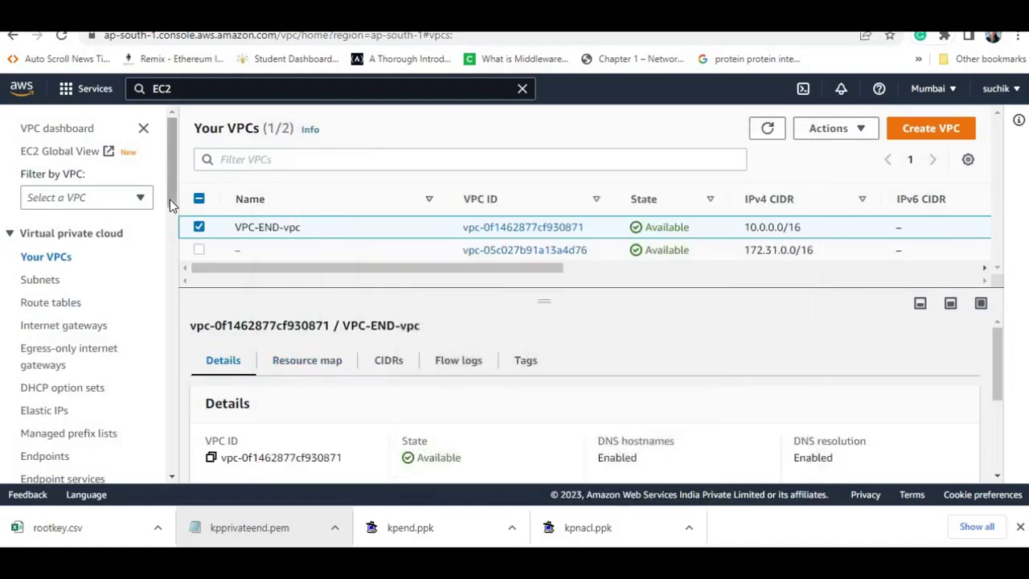
left_click_drag(170, 201, 170, 226)
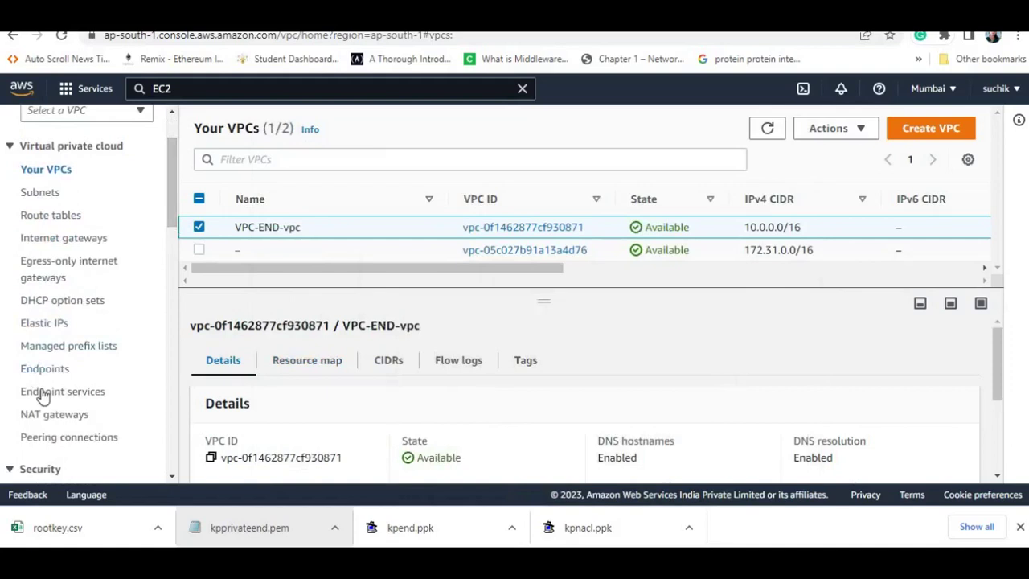
left_click(45, 394)
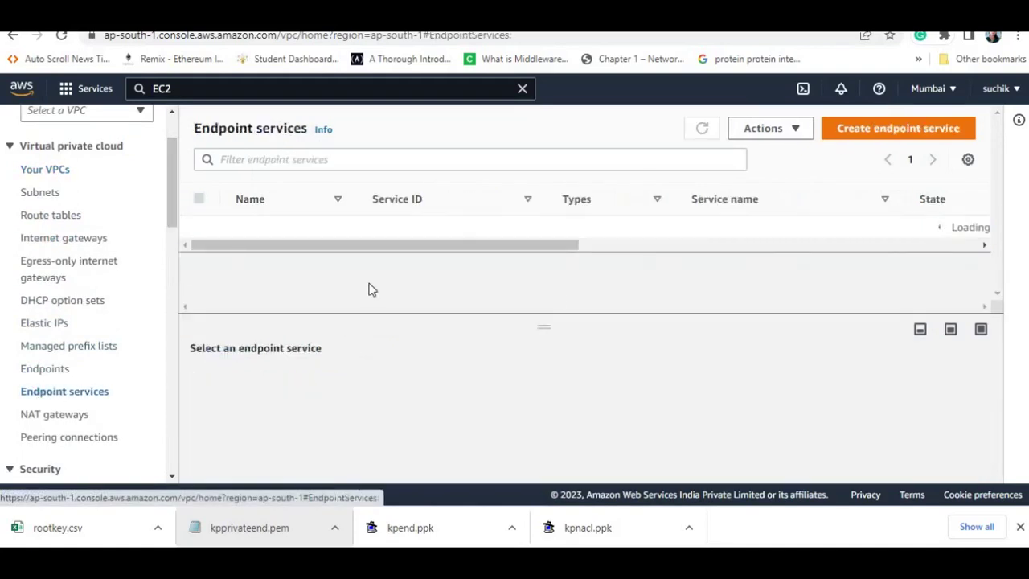
left_click(880, 131)
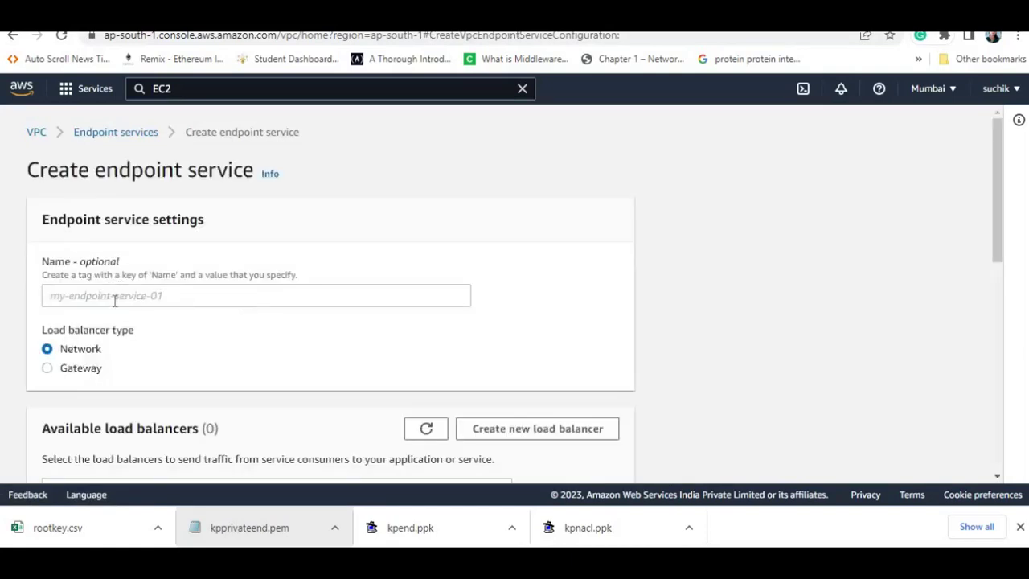
left_click(113, 295)
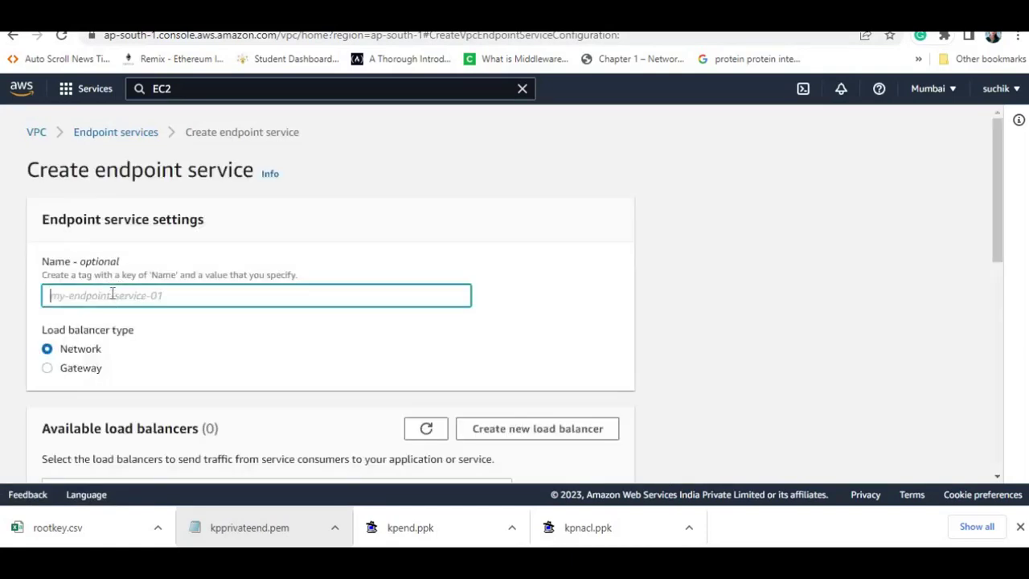
type("enpoint1")
left_click(86, 370)
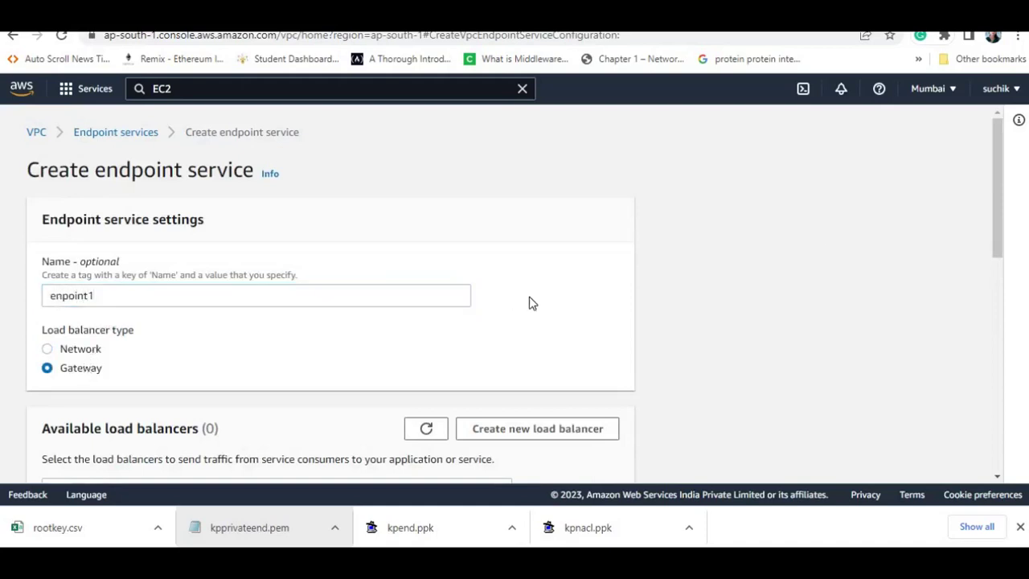
left_click(65, 356)
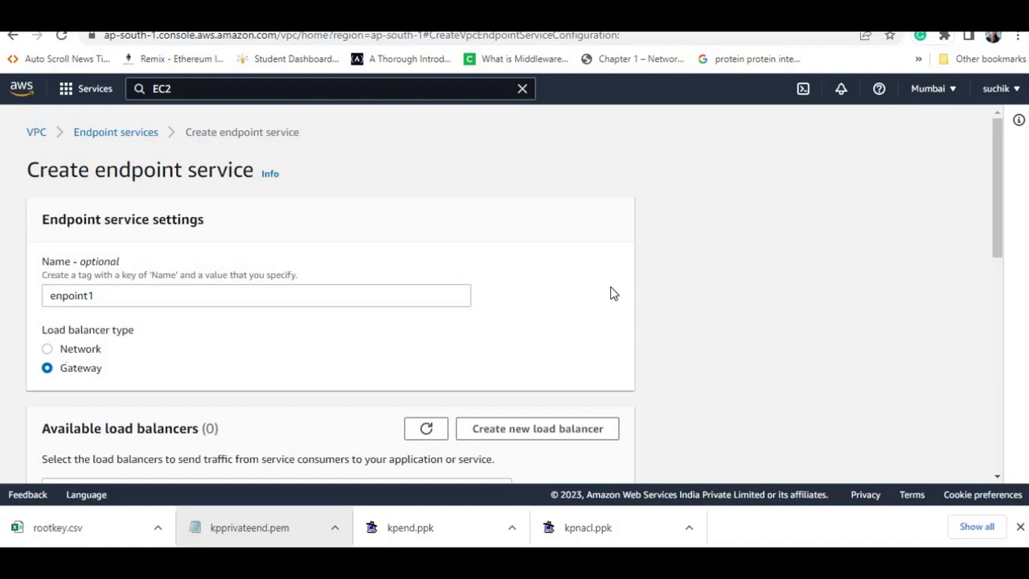
left_click_drag(1003, 212, 1015, 315)
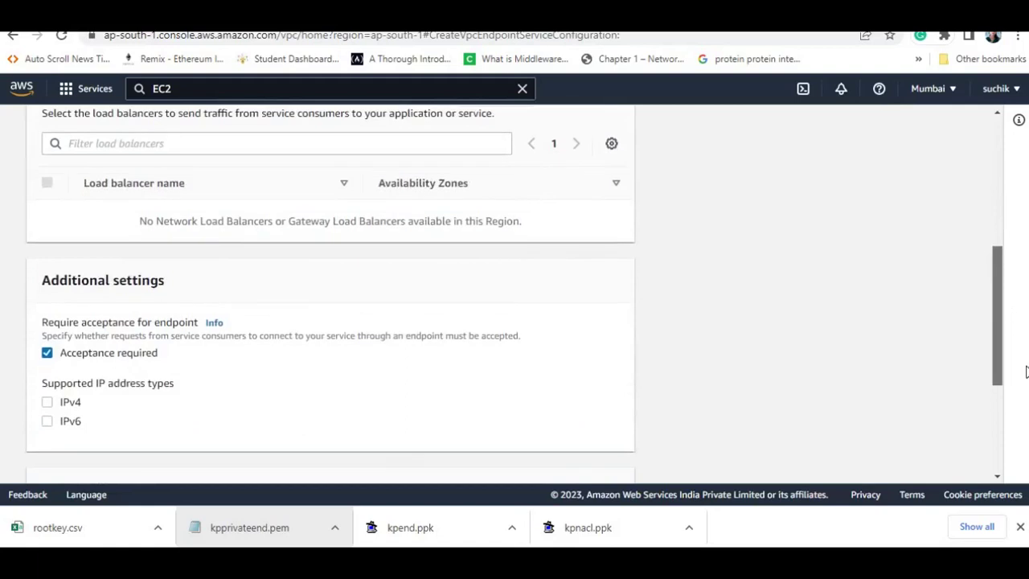
scroll(1025, 368, "down", 3)
scroll(494, 145, "up", 10)
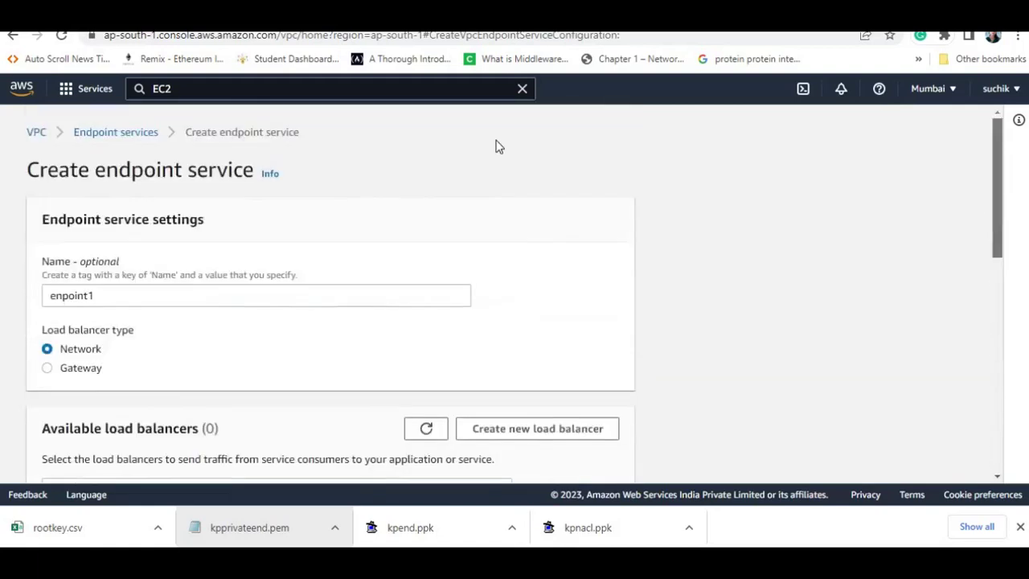
left_click(35, 136)
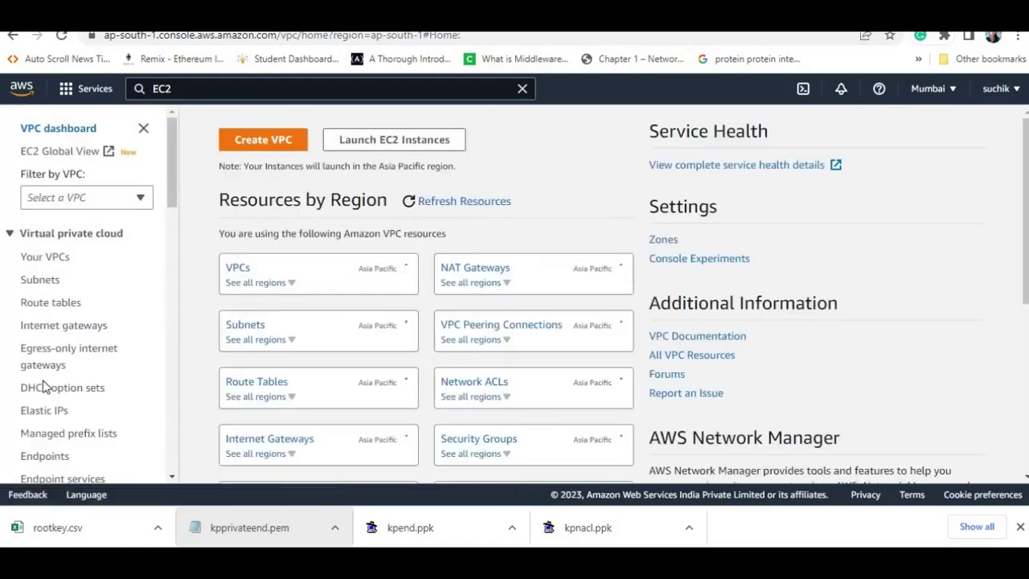
Start creating a new VPC endpoint and give it the name tag endpoin1
left_click_drag(172, 150, 194, 193)
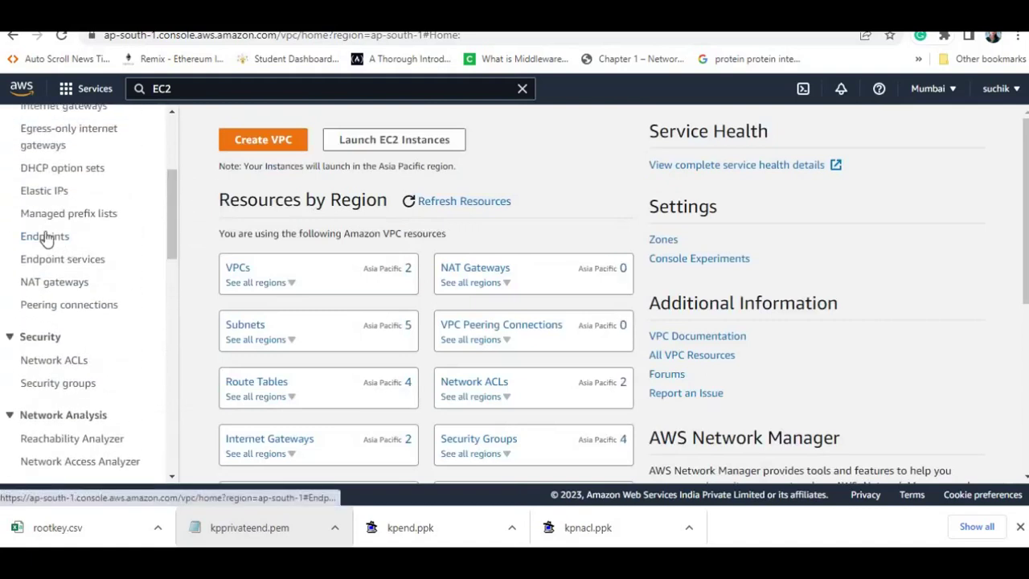
left_click(45, 236)
left_click(908, 126)
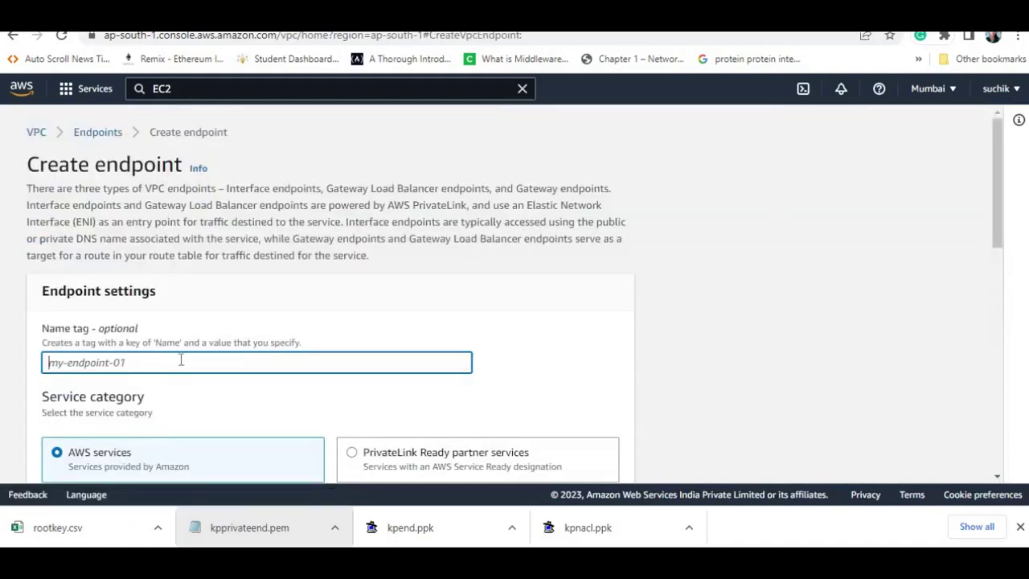
type("endpoin1")
Filter the AWS services by "gate" and select the com.amazonaws.ap-south-1.s3 service of type Gateway for the endpoint
left_click_drag(1000, 142, 997, 209)
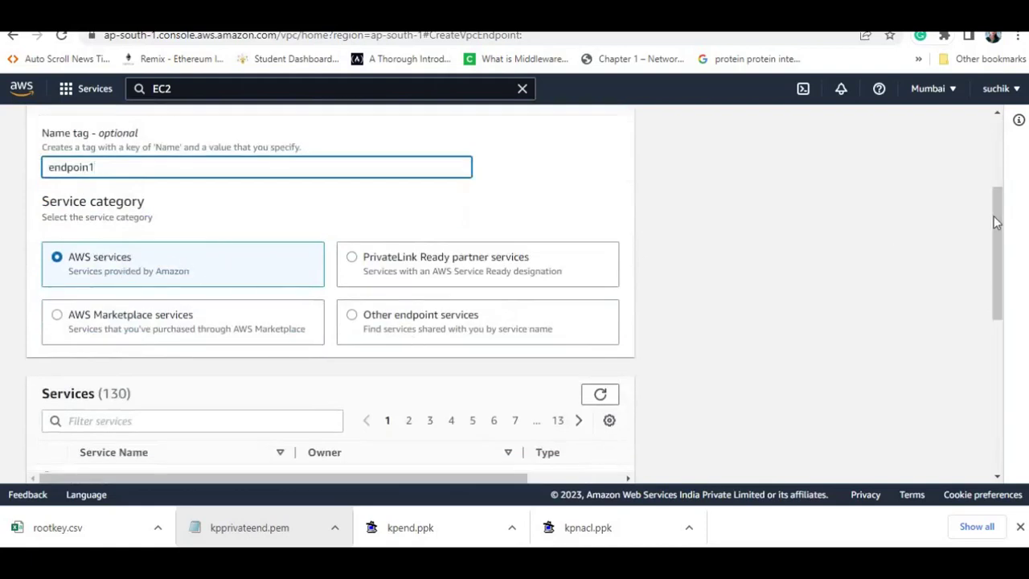
left_click_drag(997, 223, 997, 266)
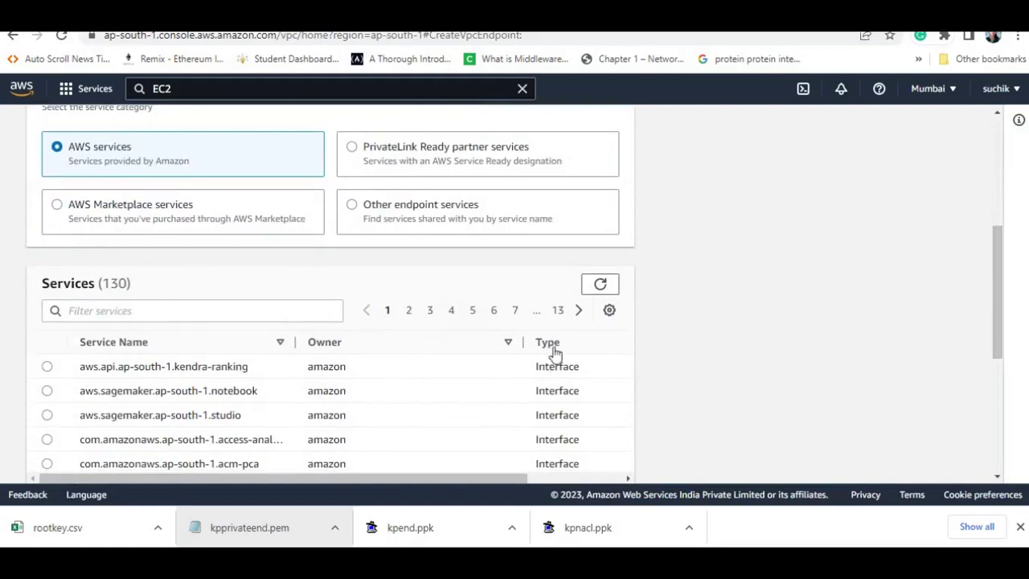
left_click(137, 310)
type("gate")
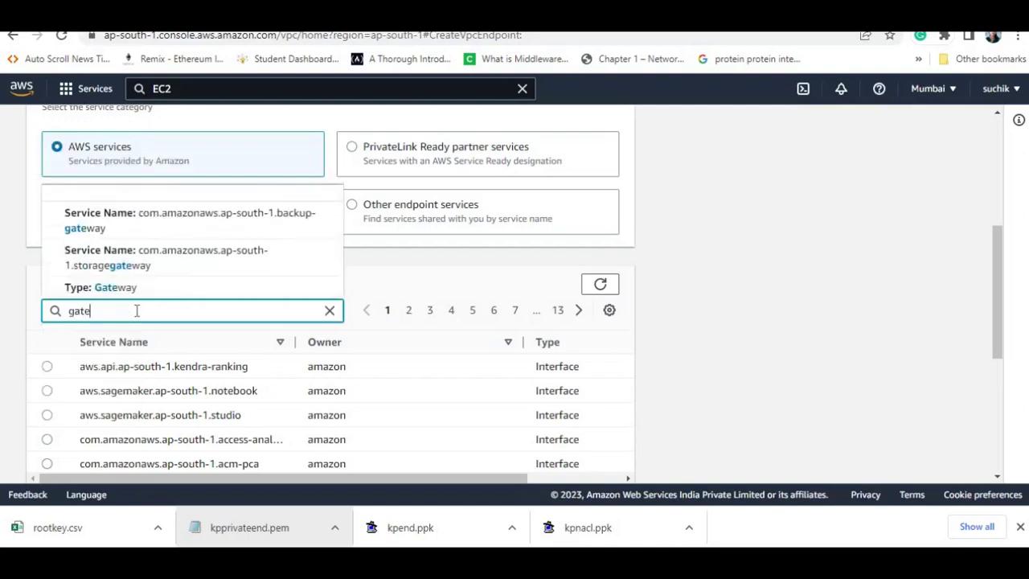
key("Return")
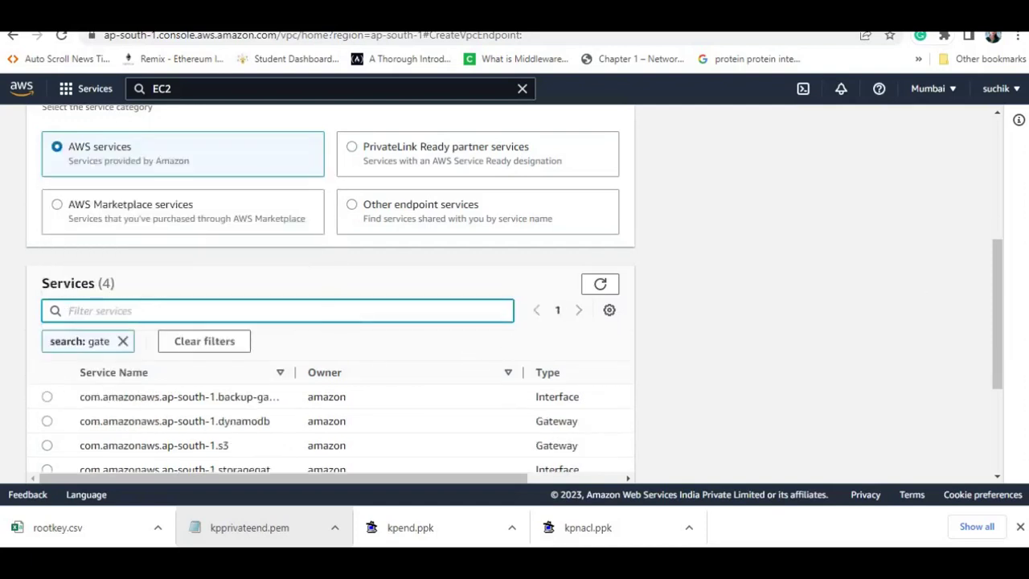
left_click_drag(1001, 259, 1002, 296)
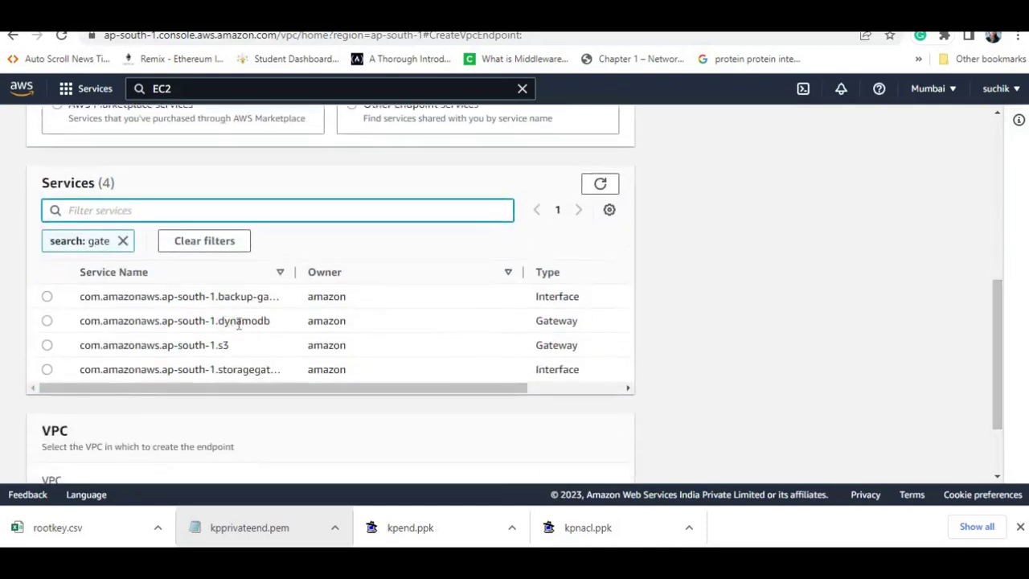
left_click(47, 345)
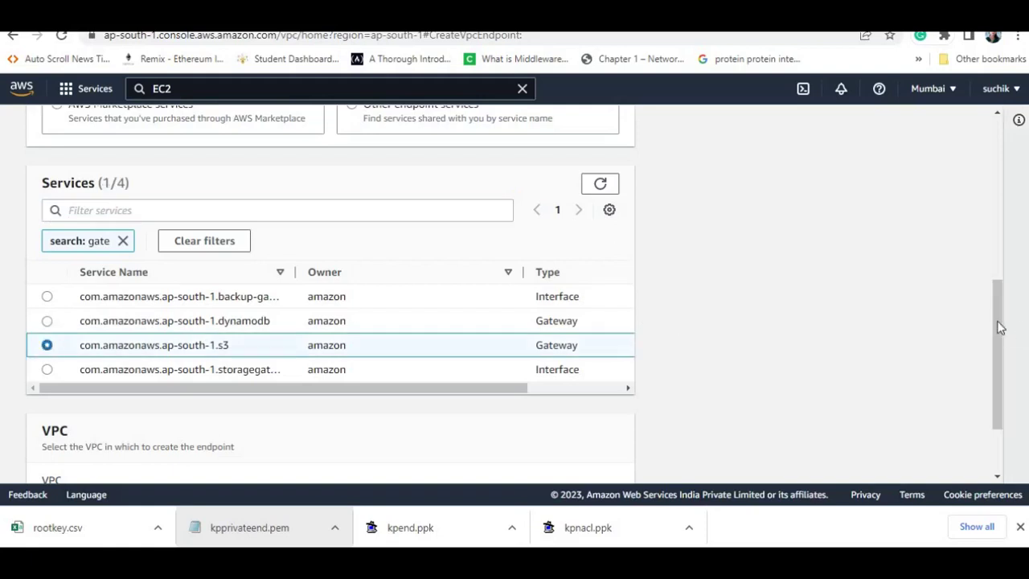
Select VPC-END-vpc as the endpoint's VPC and associate the route table VPC-END-rtb-private1-ap-south-1a
scroll(997, 373, "down", 2)
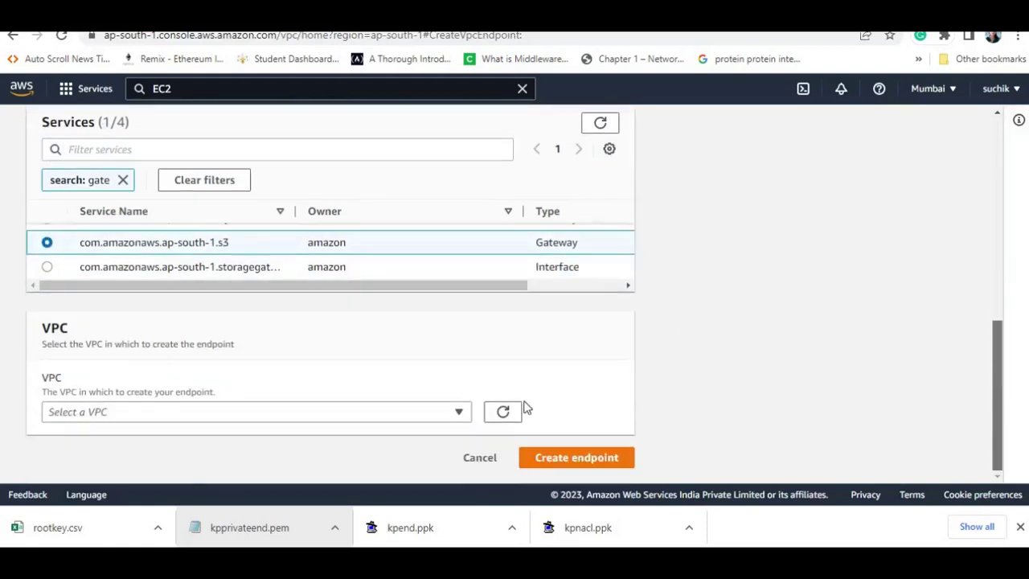
left_click(375, 415)
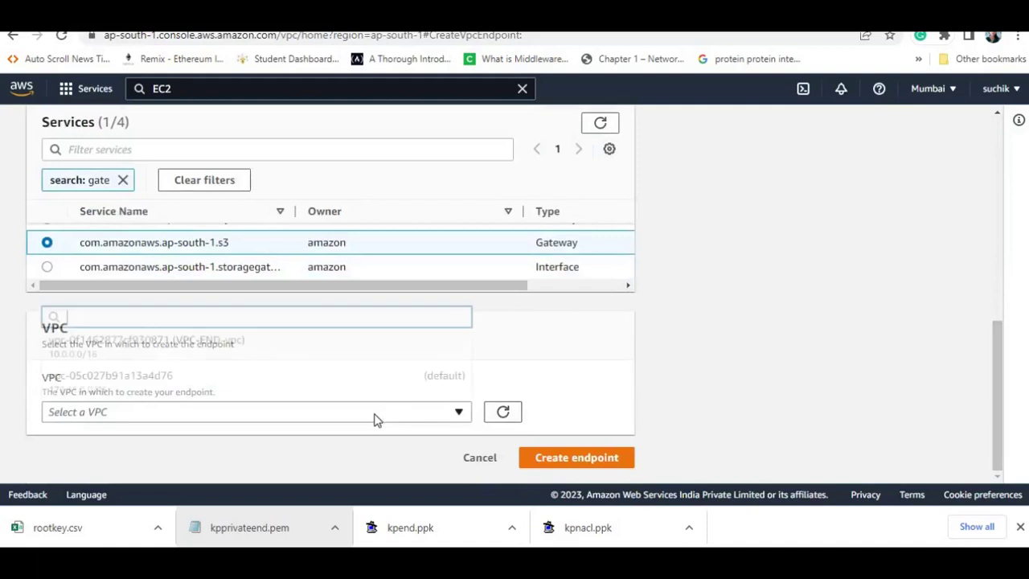
left_click(254, 342)
left_click_drag(999, 239, 1001, 277)
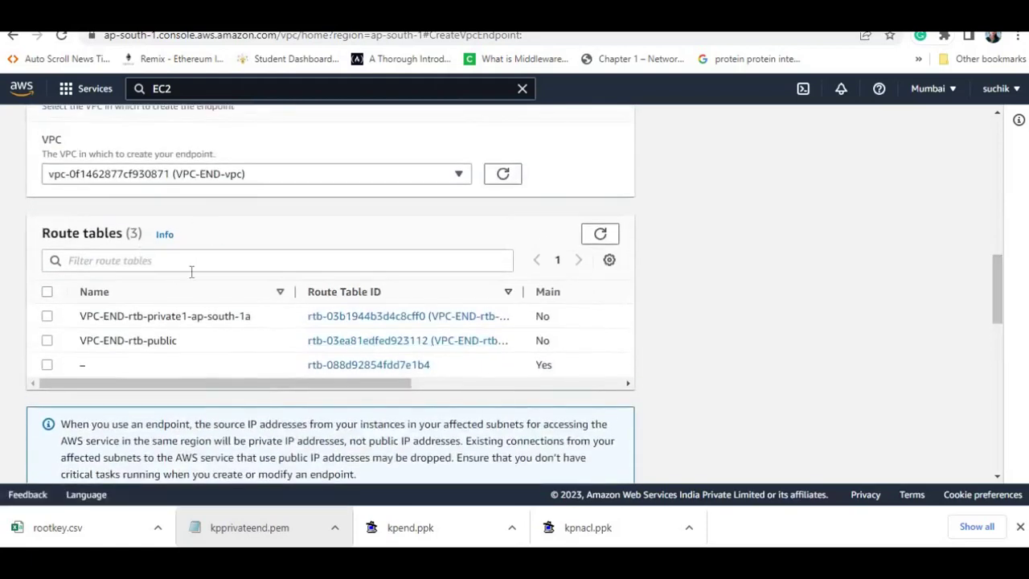
left_click(46, 317)
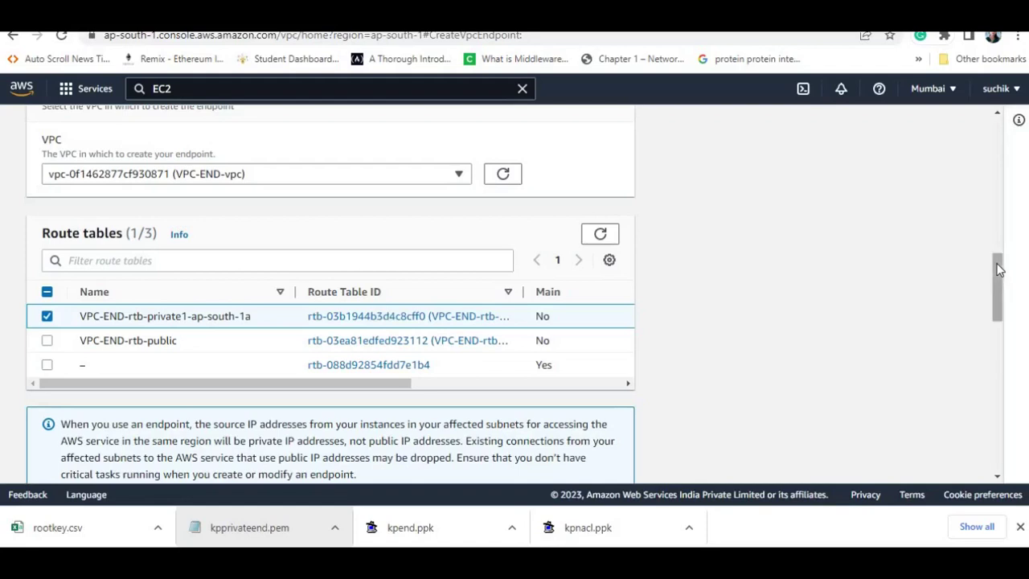
Keep the Full access policy and create the endpoint endpoin1
left_click_drag(1002, 306, 1007, 328)
scroll(917, 287, "down", 3)
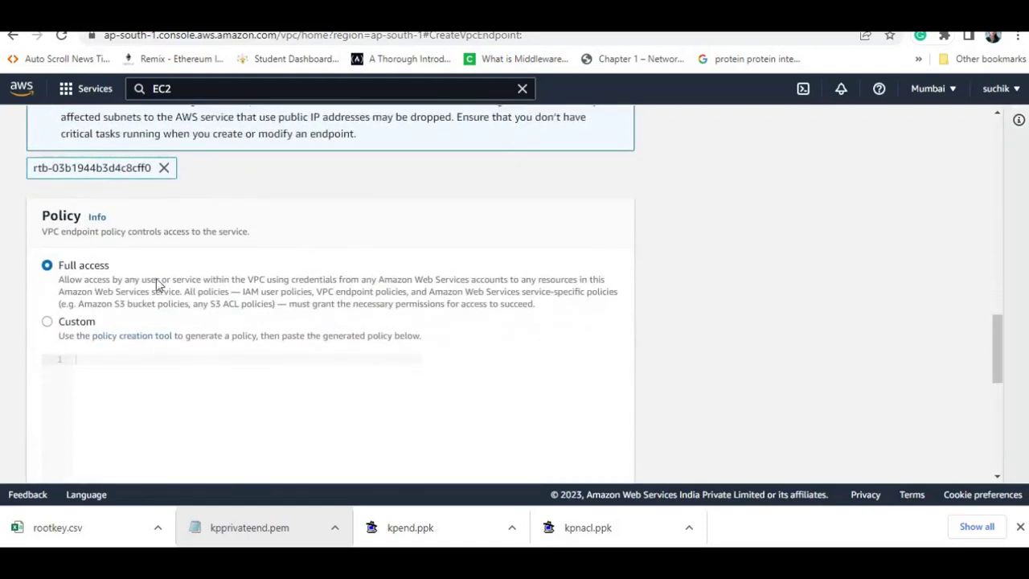
left_click_drag(995, 341, 989, 434)
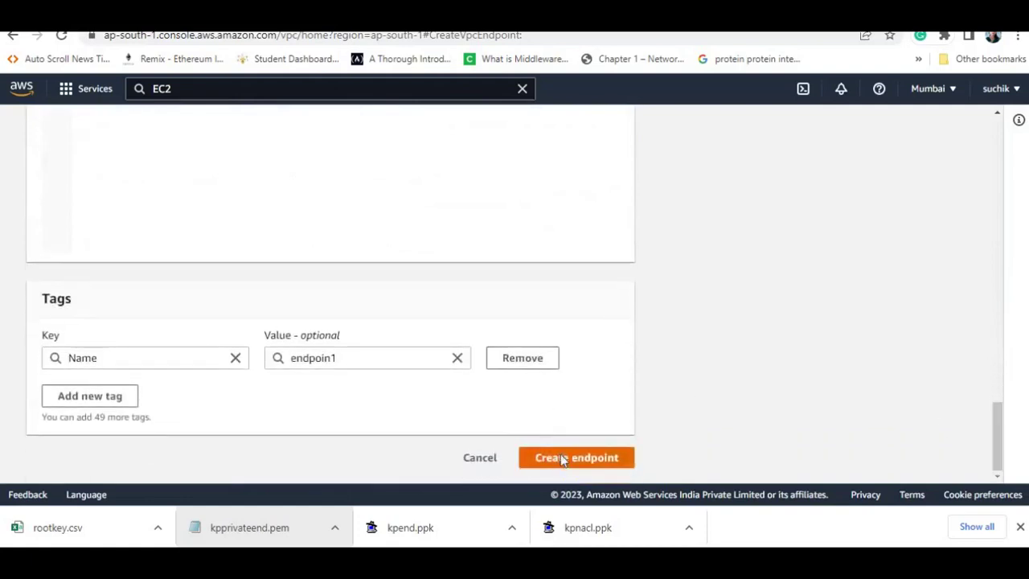
left_click(561, 460)
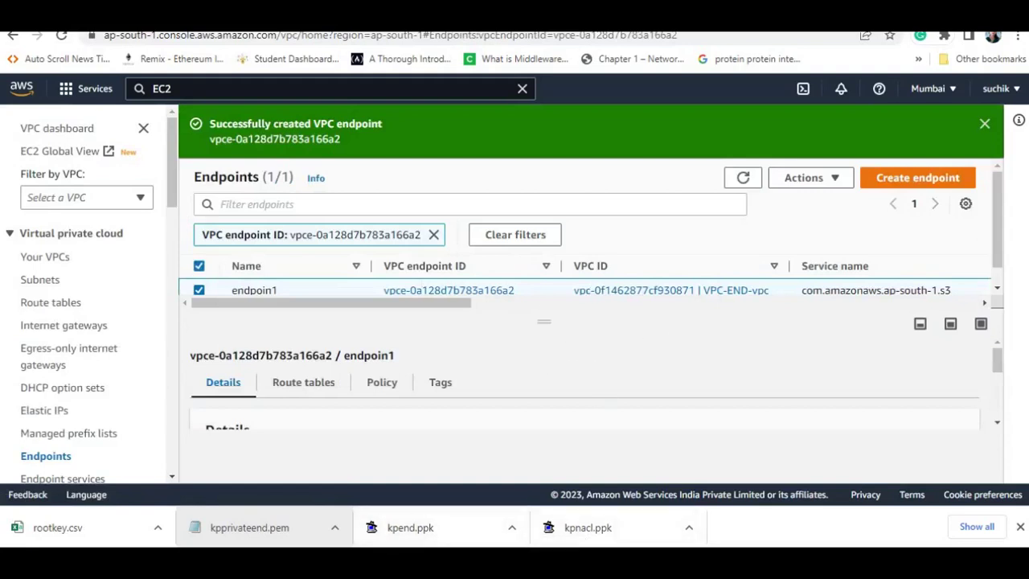
Switch to the PuTTY session on the private server and list the S3 buckets again with aws s3 ls
key("alt+Tab")
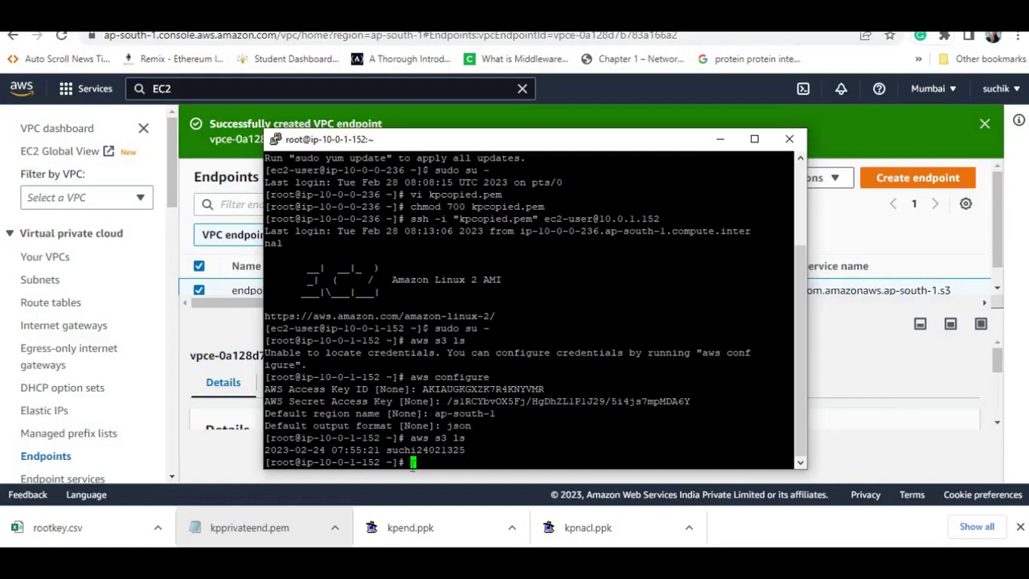
key("Up")
key("Return")
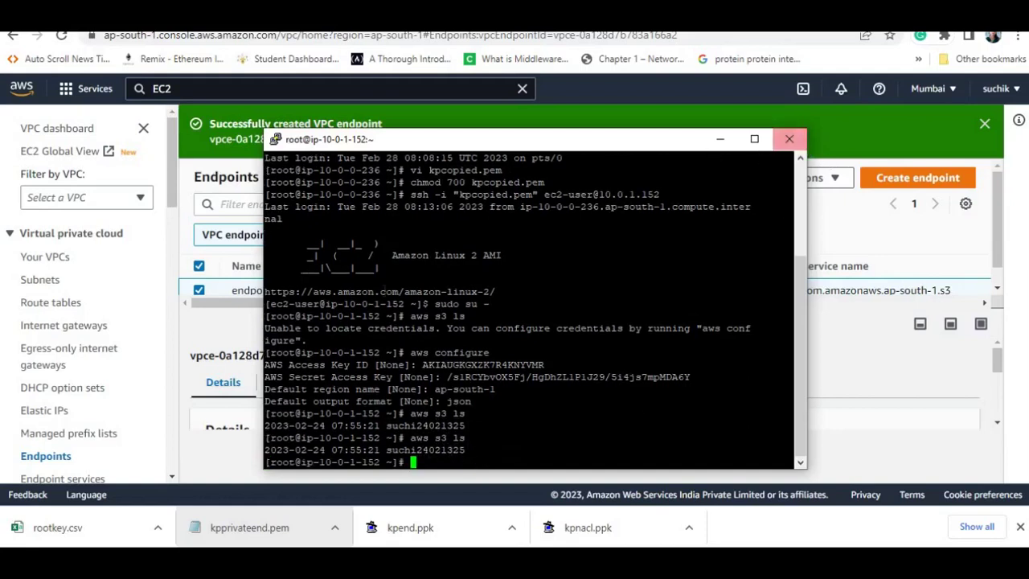
Return to the VPC console and examine the routes of VPC-END-rtb-private1-ap-south-1a in the route editor, leaving without changes
left_click(51, 305)
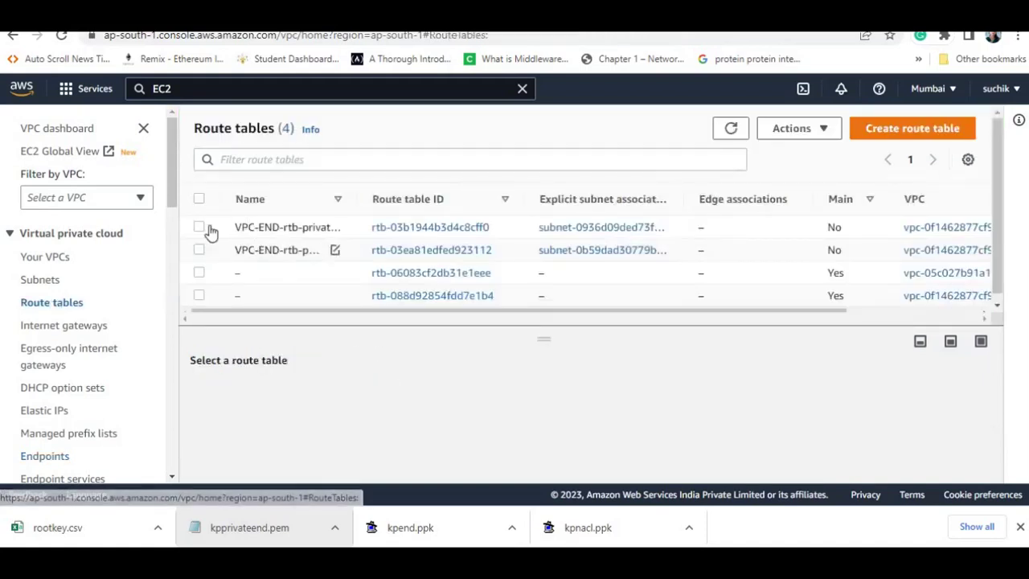
left_click(199, 228)
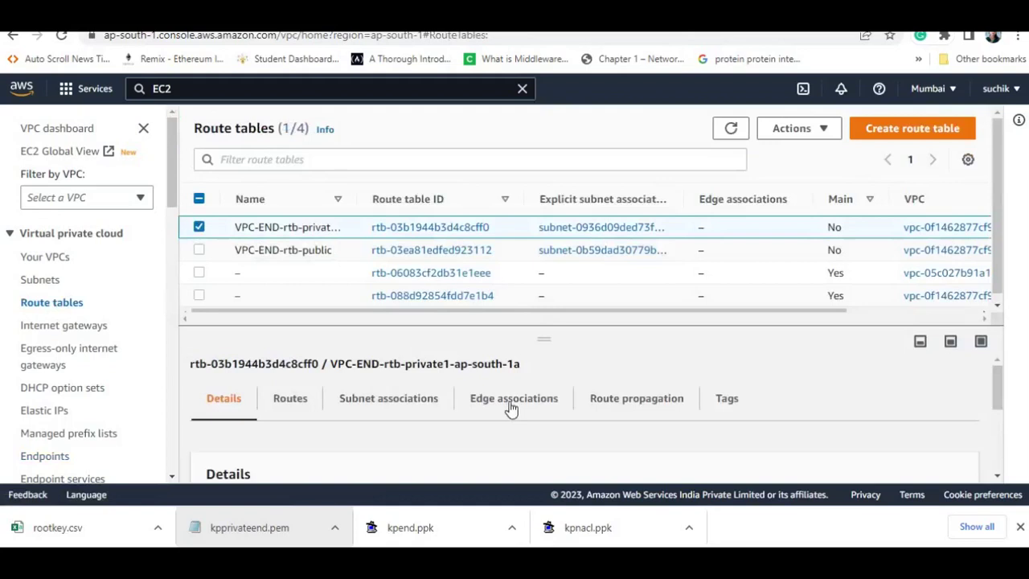
left_click(294, 402)
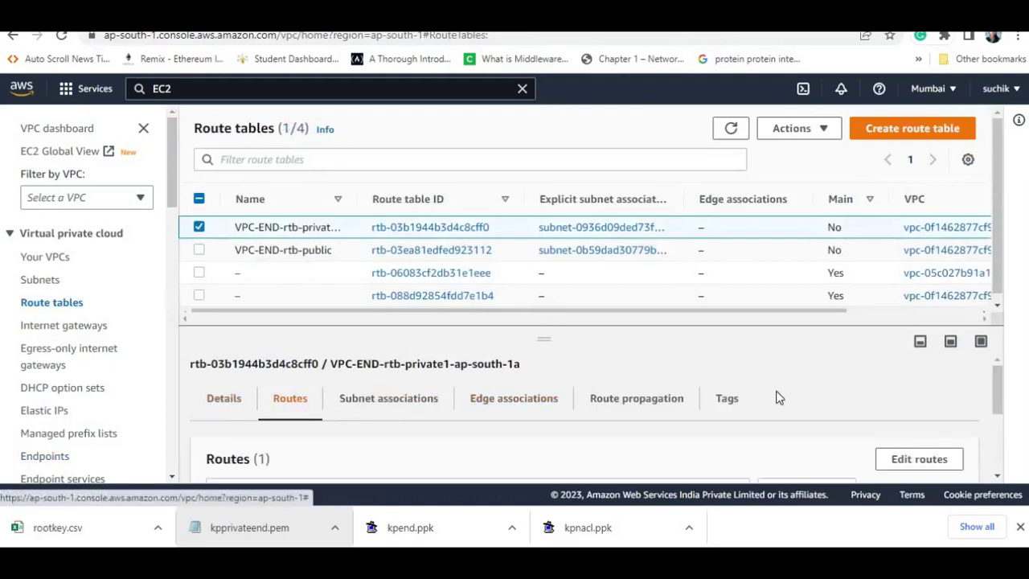
left_click(932, 463)
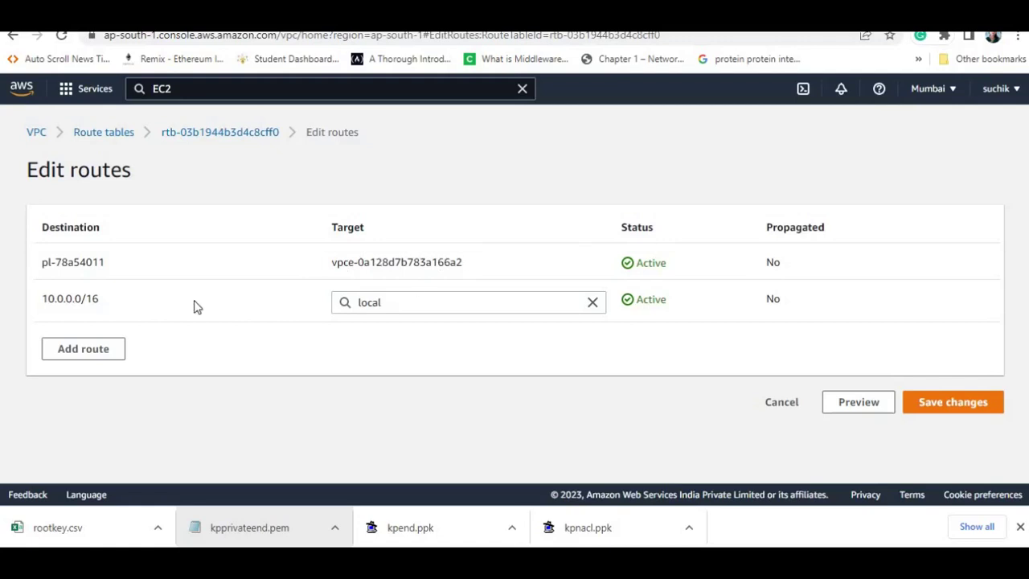
left_click(181, 136)
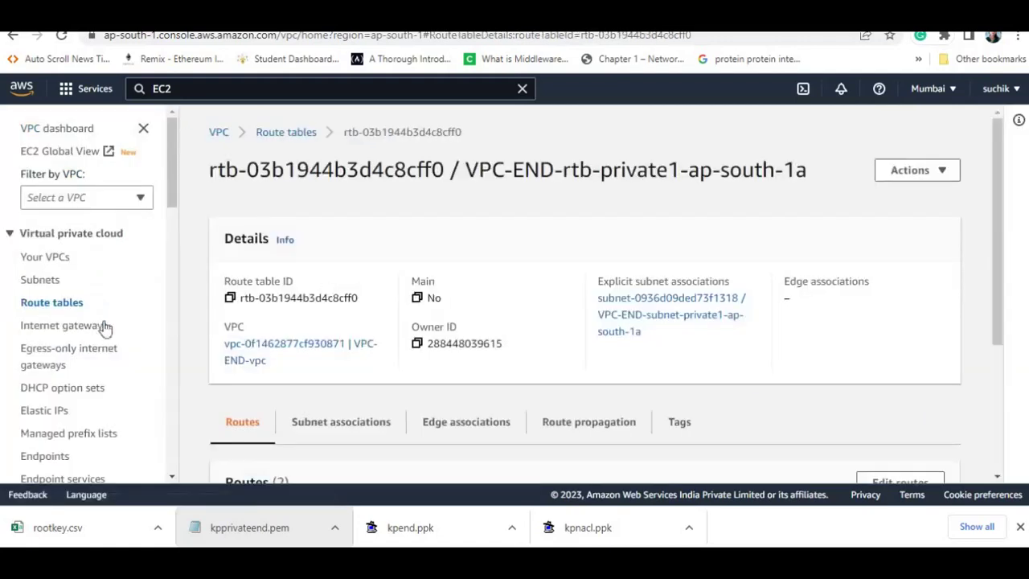
Delete the VPC endpoint endpoin1, confirming the deletion with "delete"
left_click(172, 476)
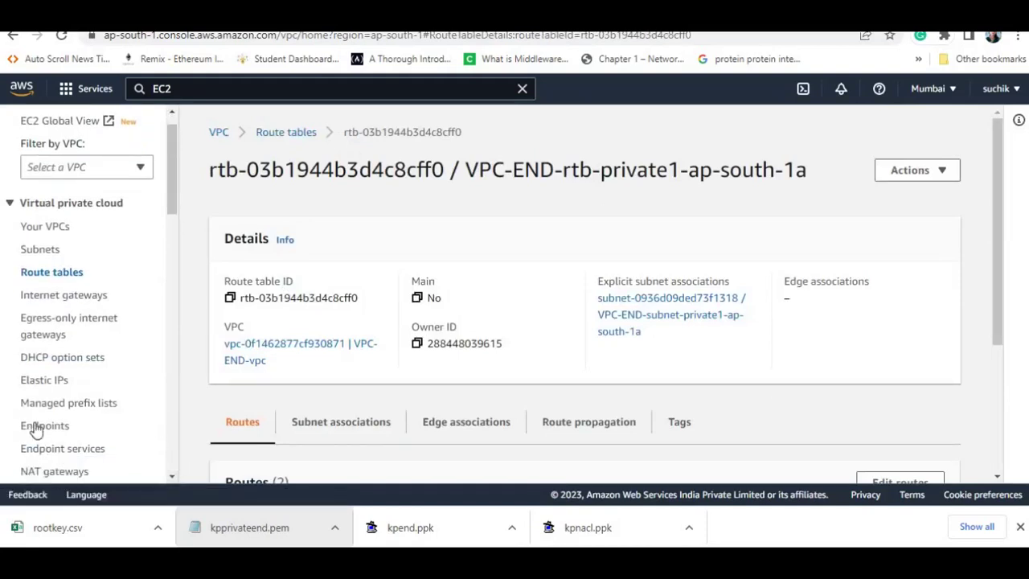
left_click(34, 425)
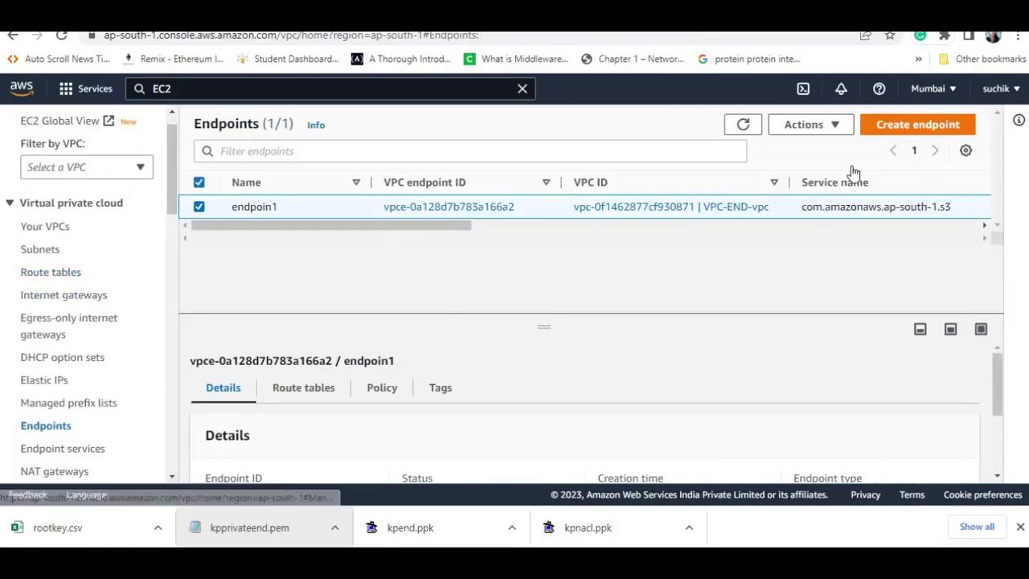
left_click(824, 132)
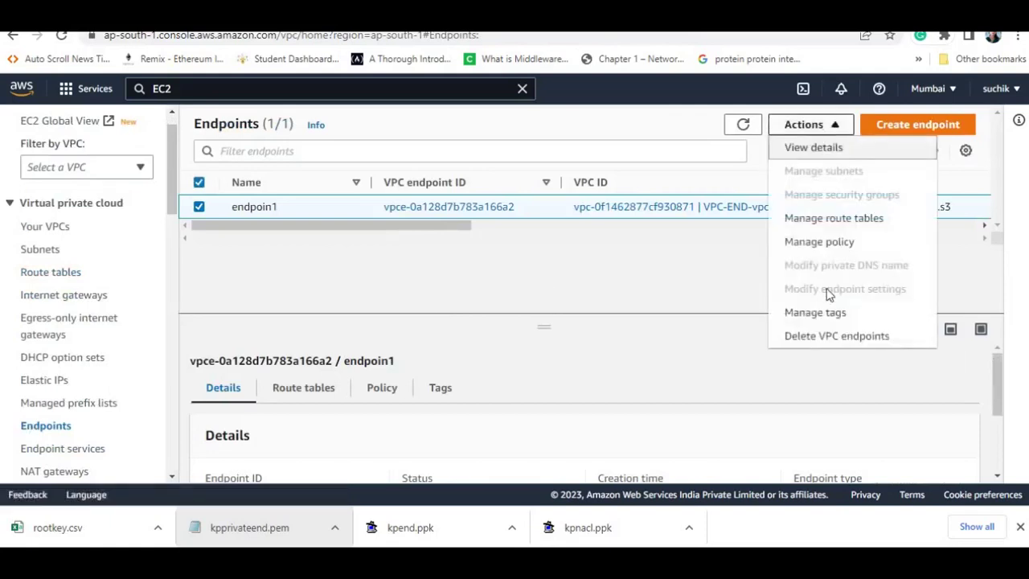
left_click(828, 337)
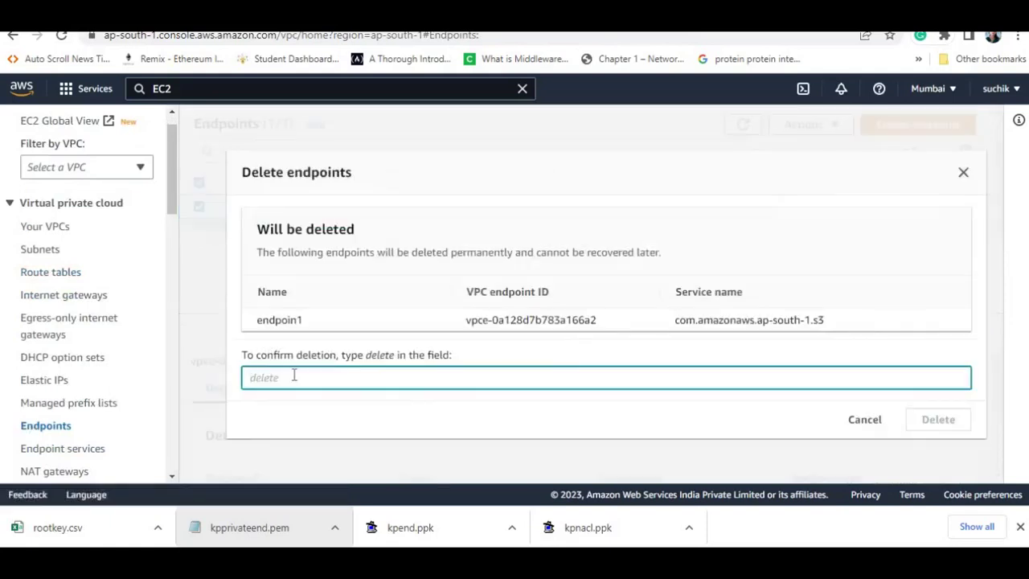
type("delete")
left_click(938, 419)
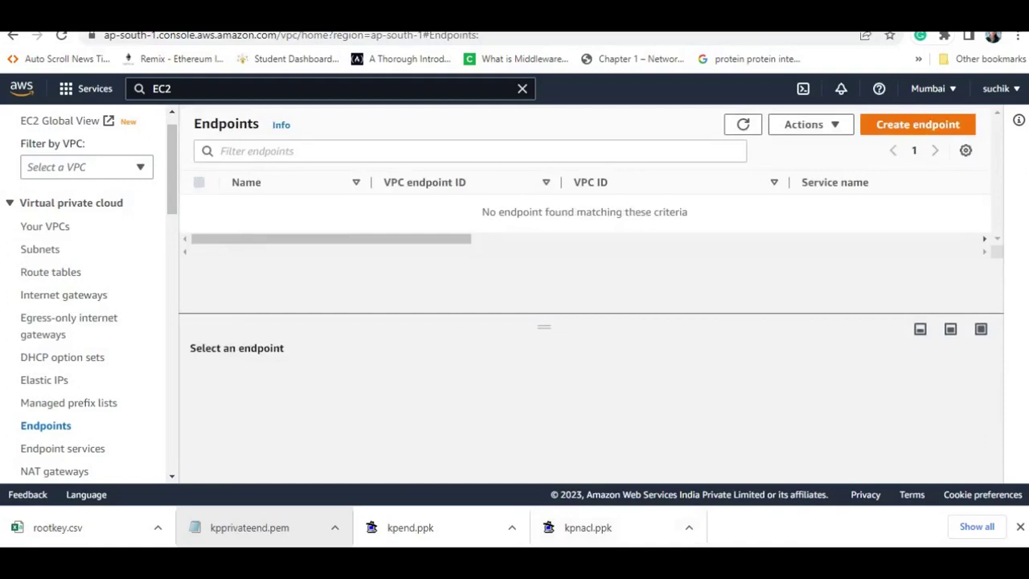
Rerun aws s3 ls in the PuTTY session to test S3 access without the endpoint, and minimize the terminal, keeping the session open
key("alt+Tab")
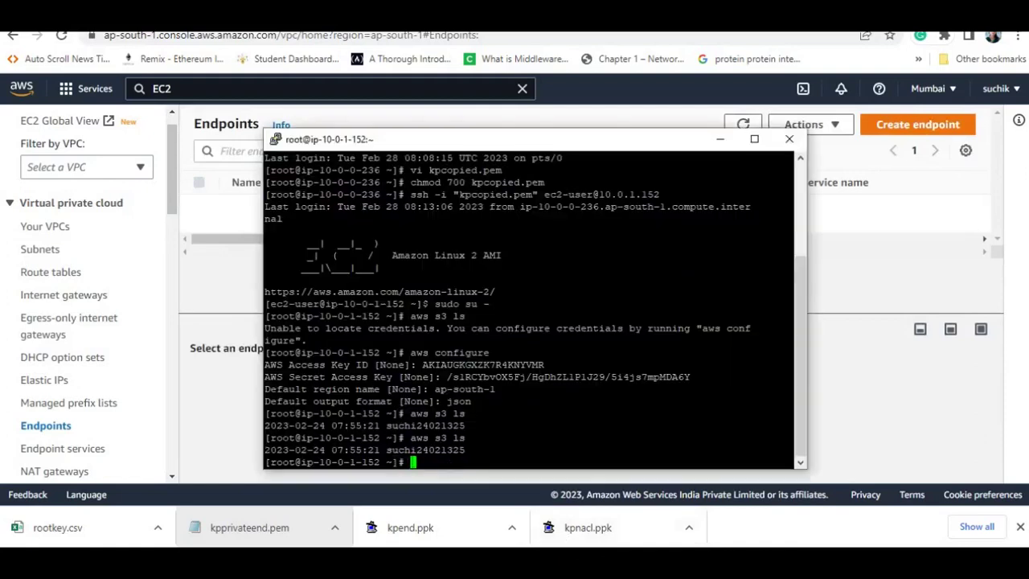
key("Up")
key("Return")
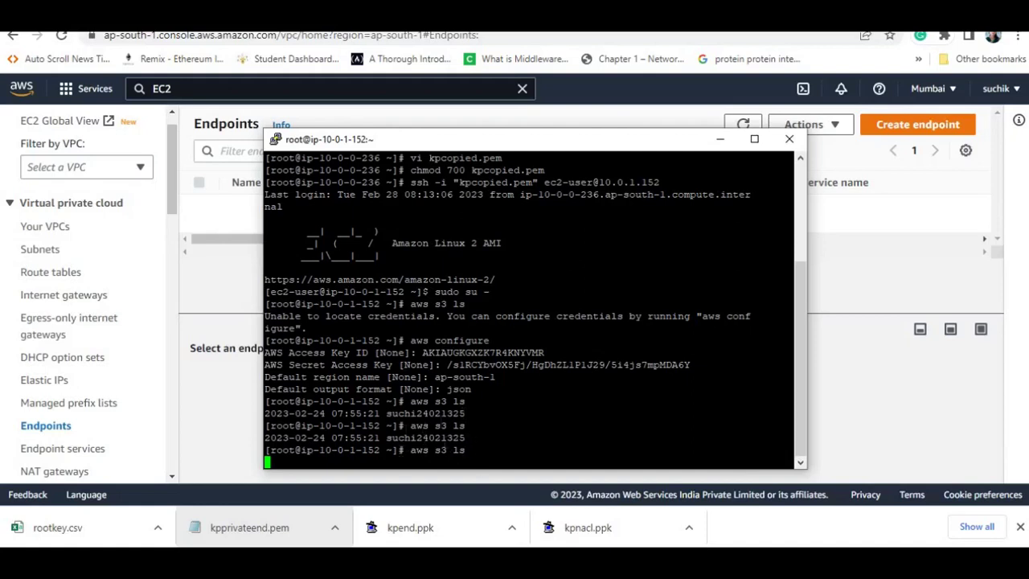
left_click(794, 147)
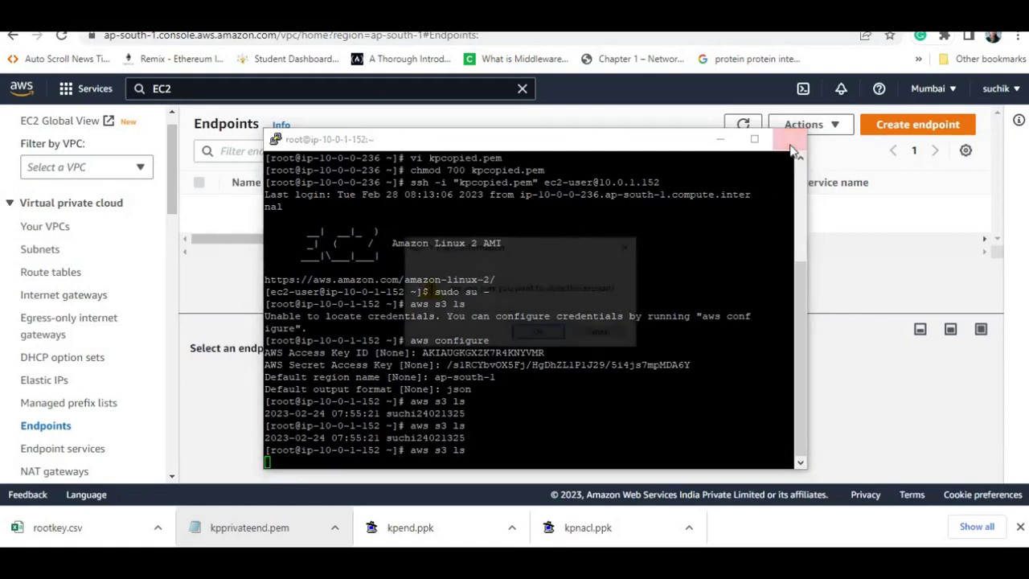
left_click(597, 335)
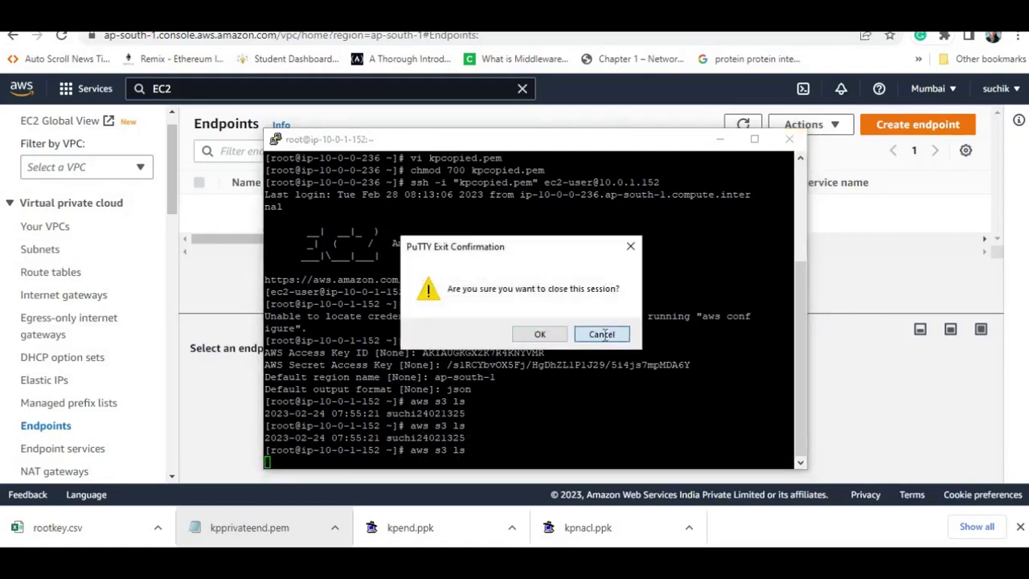
left_click(720, 140)
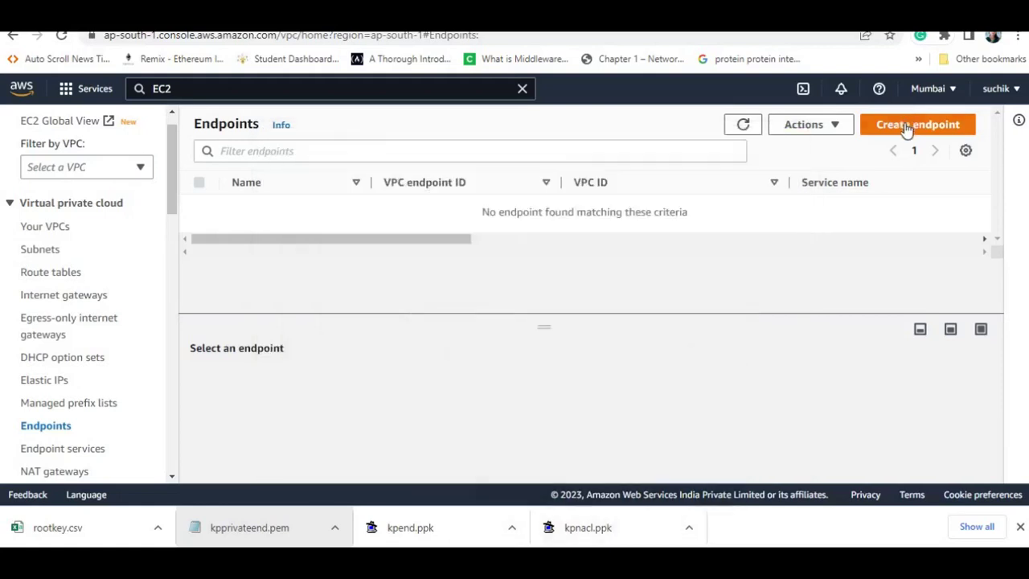
Start a new VPC endpoint with name tag endpoint-1, filter services by "gate" and select the Gateway service com.amazonaws.ap-south-1.s3
left_click(907, 129)
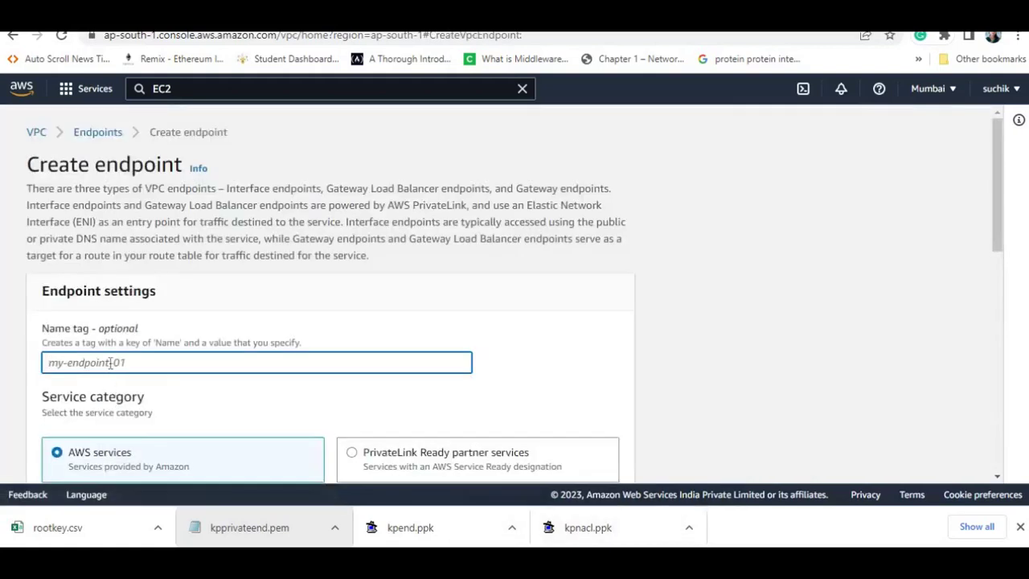
type("endpoint-1")
left_click_drag(995, 191, 994, 268)
scroll(163, 207, "down", 2)
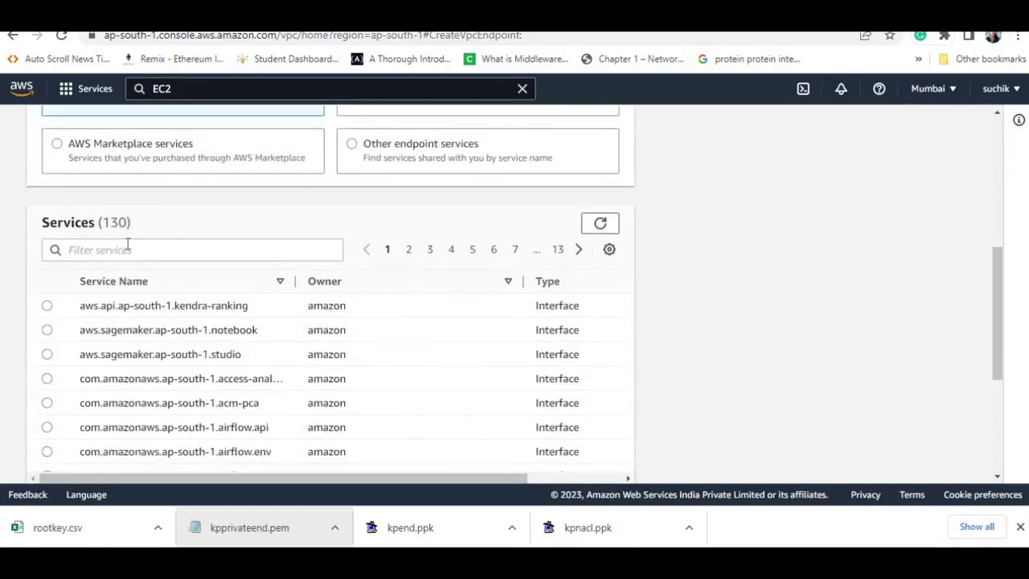
left_click(128, 250)
type("gate")
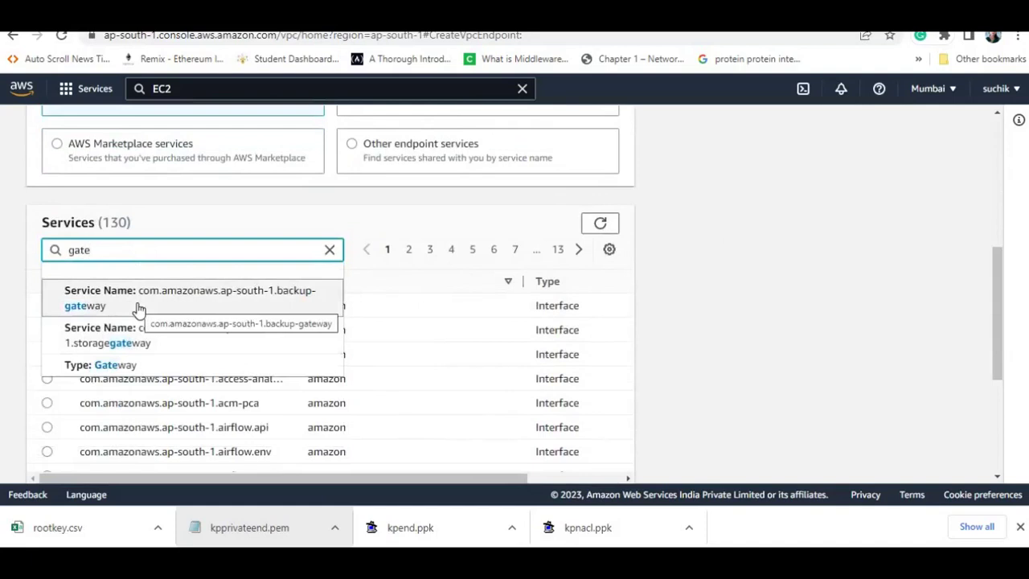
key("Return")
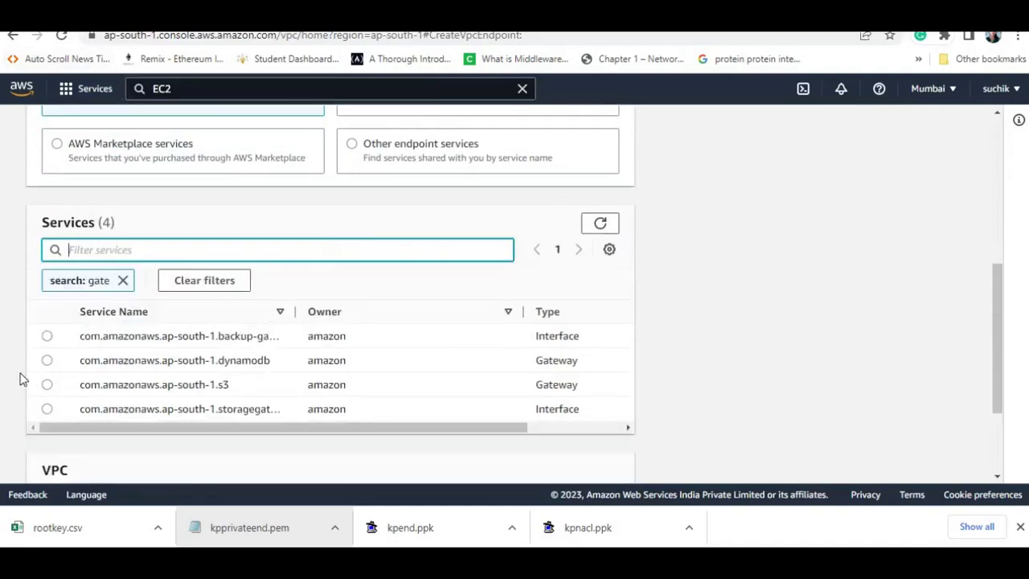
left_click(736, 346)
left_click(47, 385)
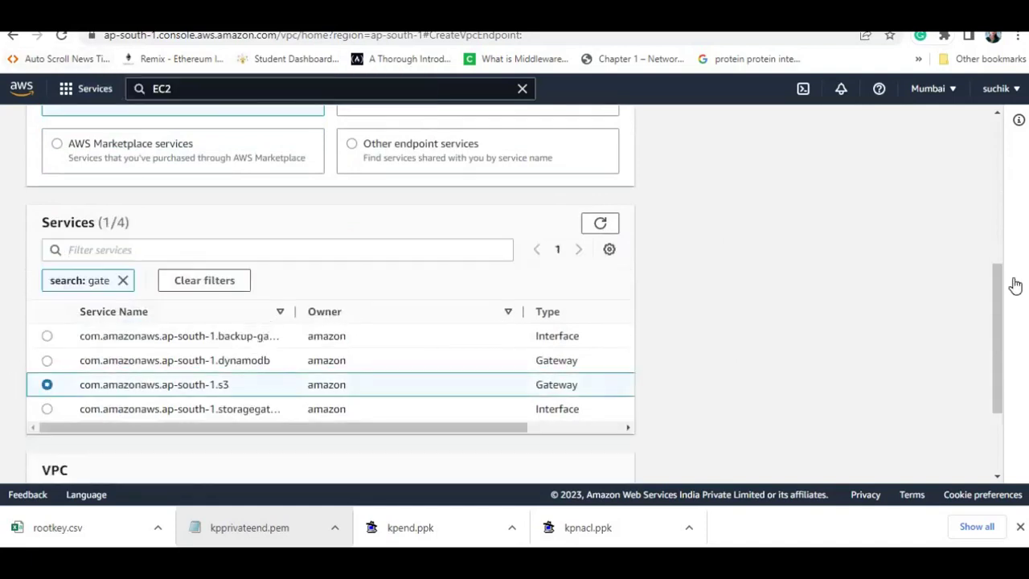
Assign endpoint-1 to VPC-END-vpc and tick the private route table VPC-END-rtb-private1-ap-south-1a
left_click_drag(992, 303, 987, 358)
scroll(988, 357, "down", 1)
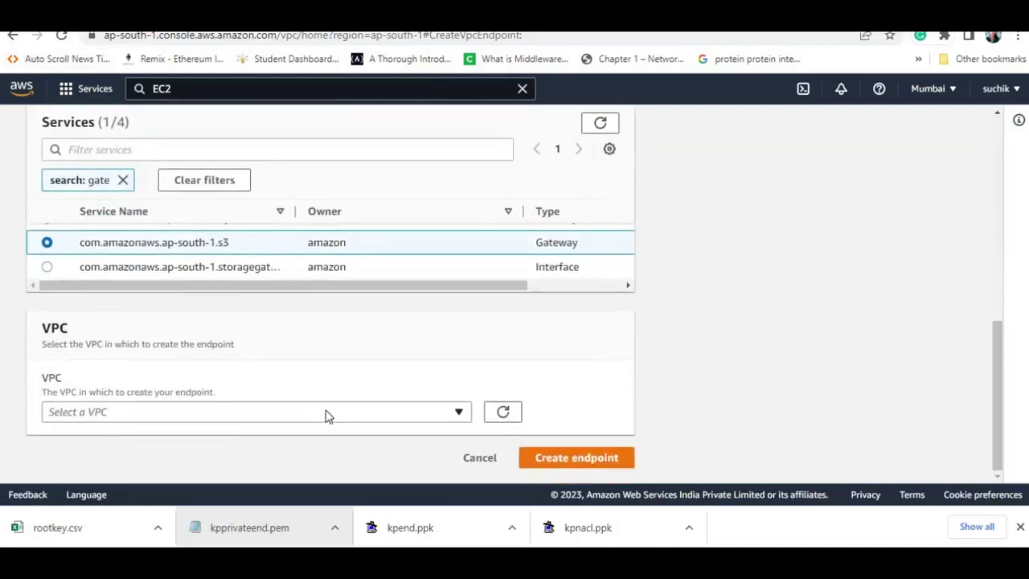
left_click(326, 412)
left_click(378, 337)
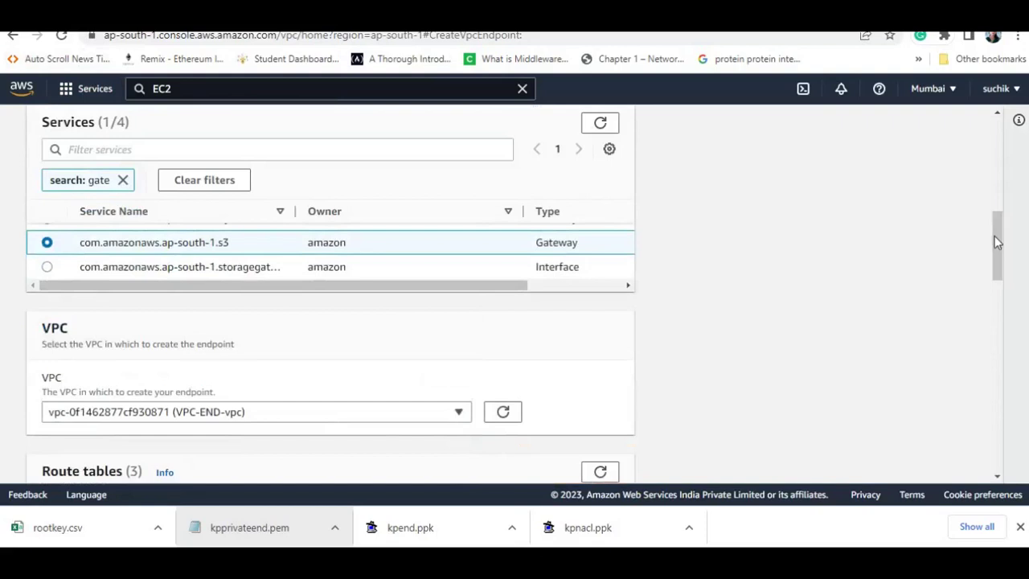
left_click_drag(997, 260, 1006, 296)
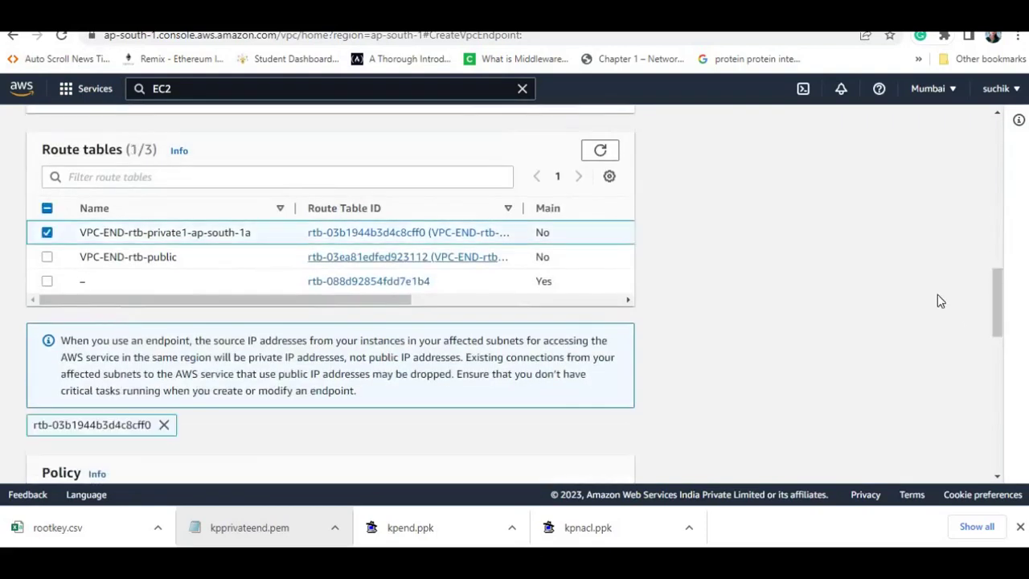
Create the endpoint endpoint-1 with the remaining settings left at their defaults
scroll(1015, 366, "down", 10)
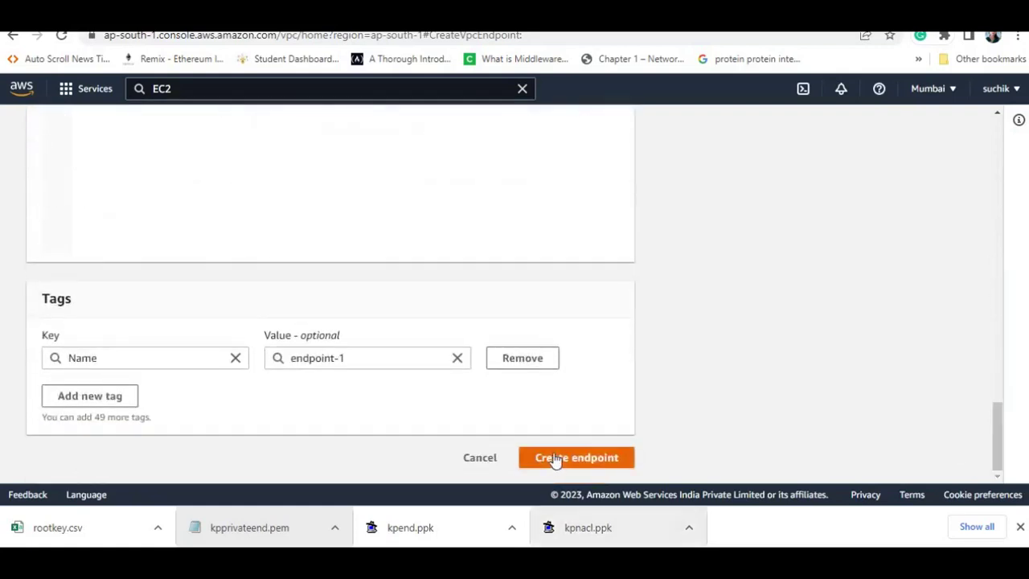
left_click(553, 460)
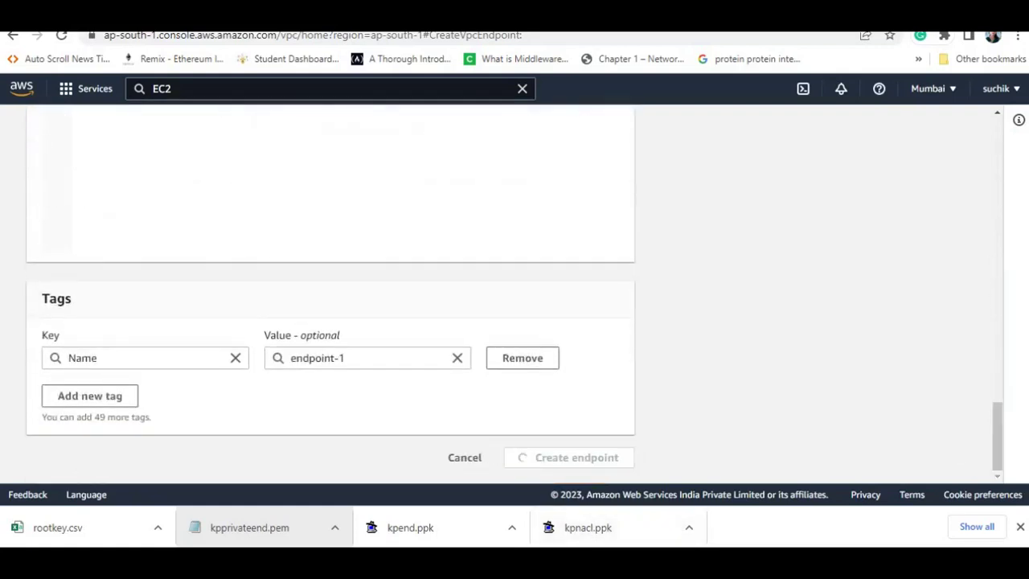
mouse_move(610, 563)
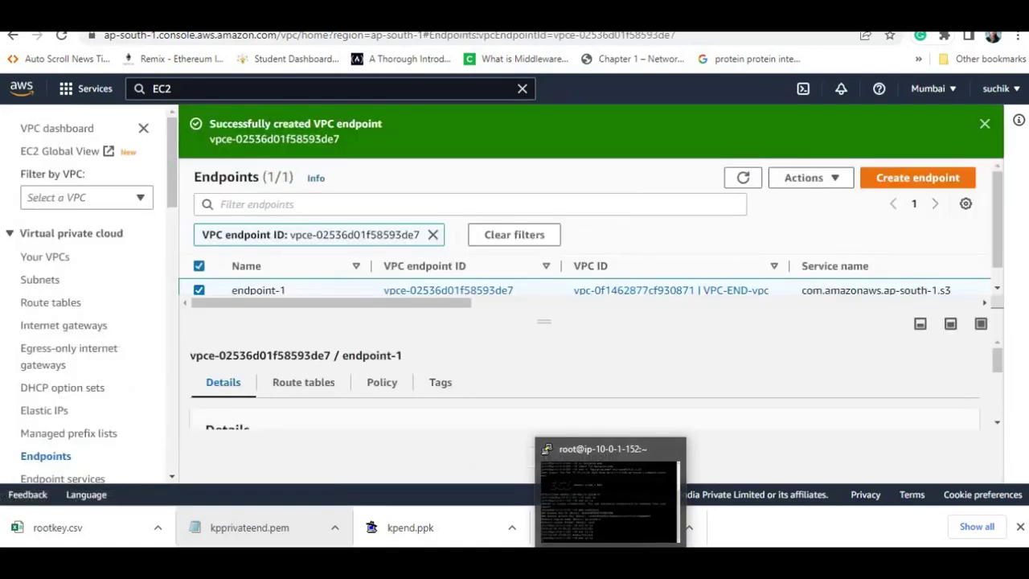
Switch to the open PuTTY session and create a new S3 bucket with aws s3 mb s3://suchi2802
left_click(610, 490)
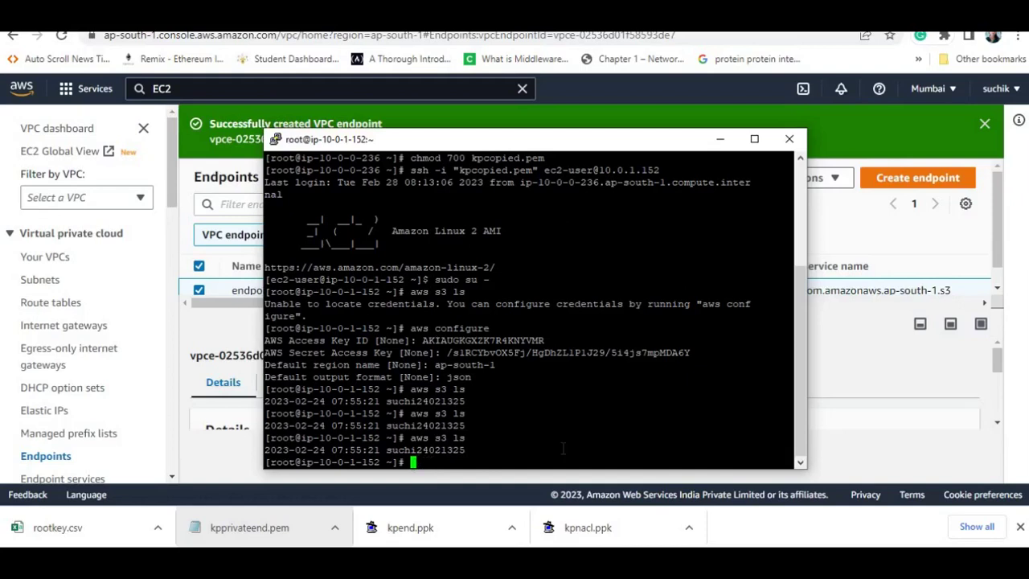
type("aws s3 mb s3://")
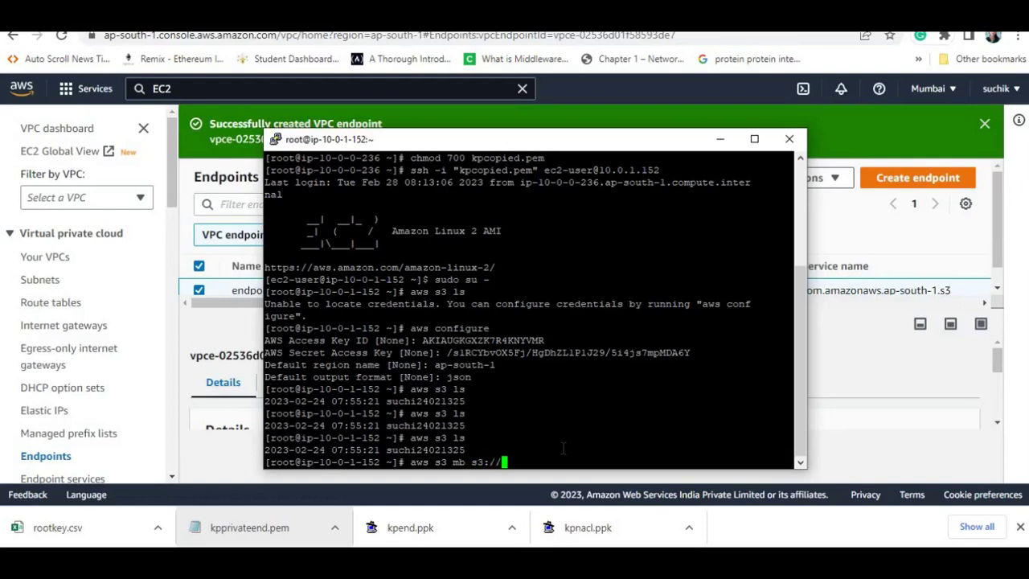
type("suchi2802")
key("Return")
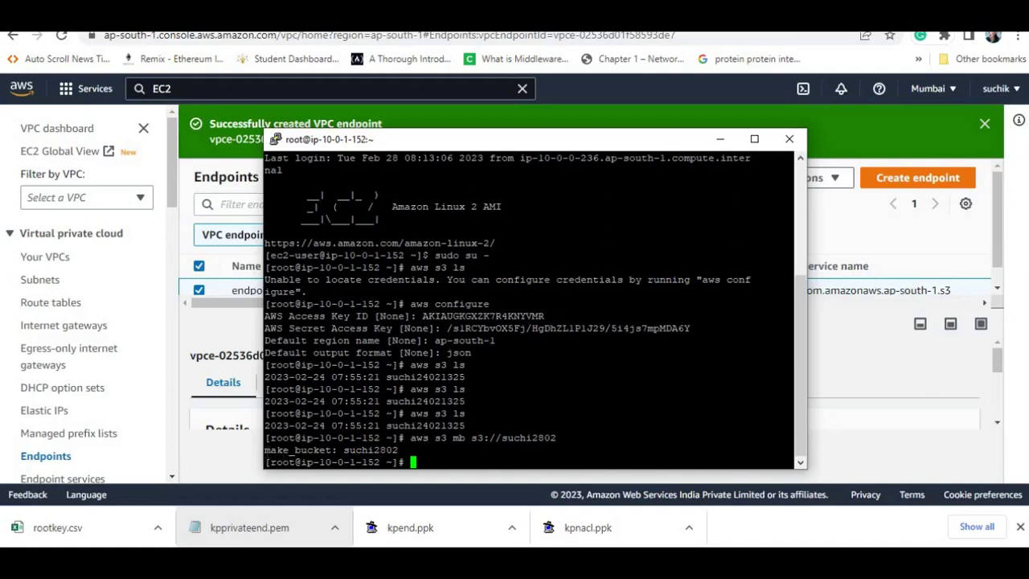
left_click_drag(266, 450, 397, 450)
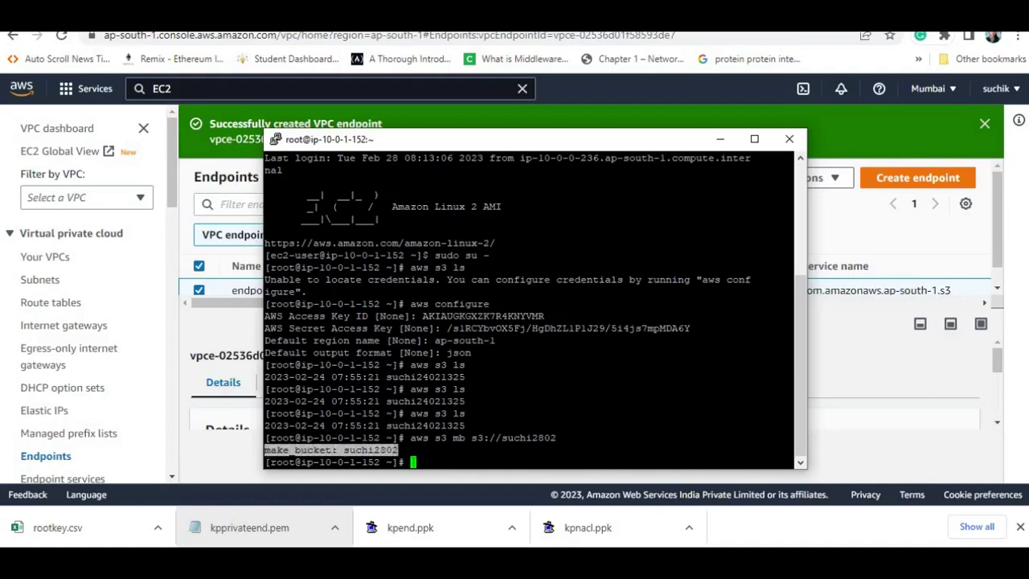
left_click(414, 463)
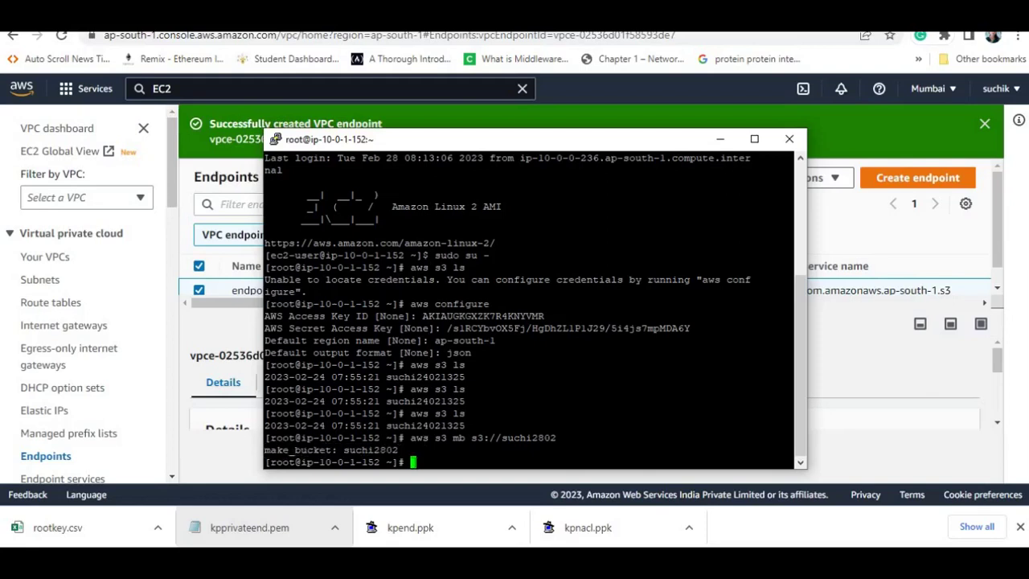
List the S3 buckets with aws s3 ls to check the creation of suchi2802
key("Up")
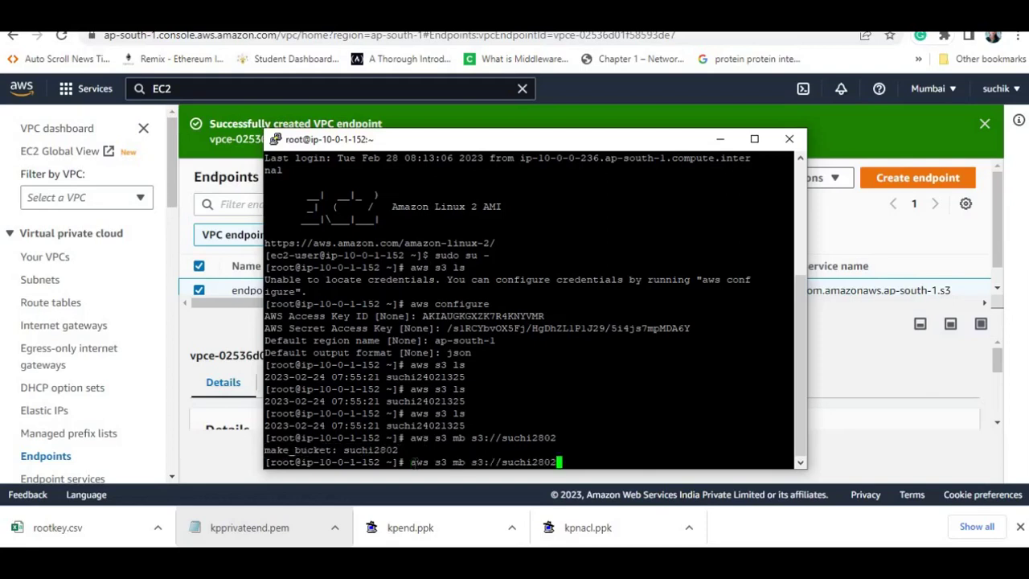
key("Up")
key("Return")
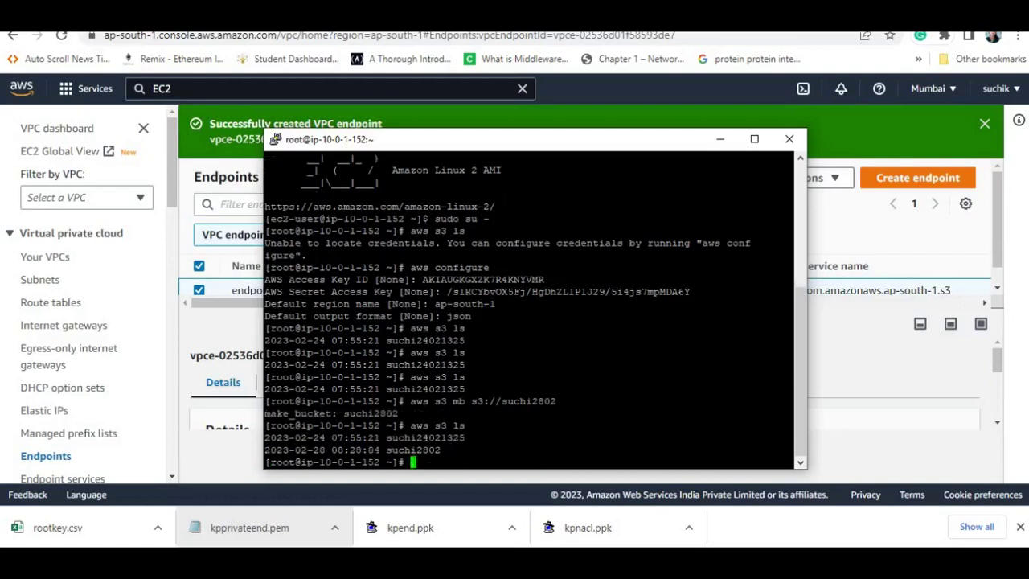
Change the earlier mb command to aws s3 rb s3://suchi2802 and run it to remove that bucket
key("Up")
key("Up")
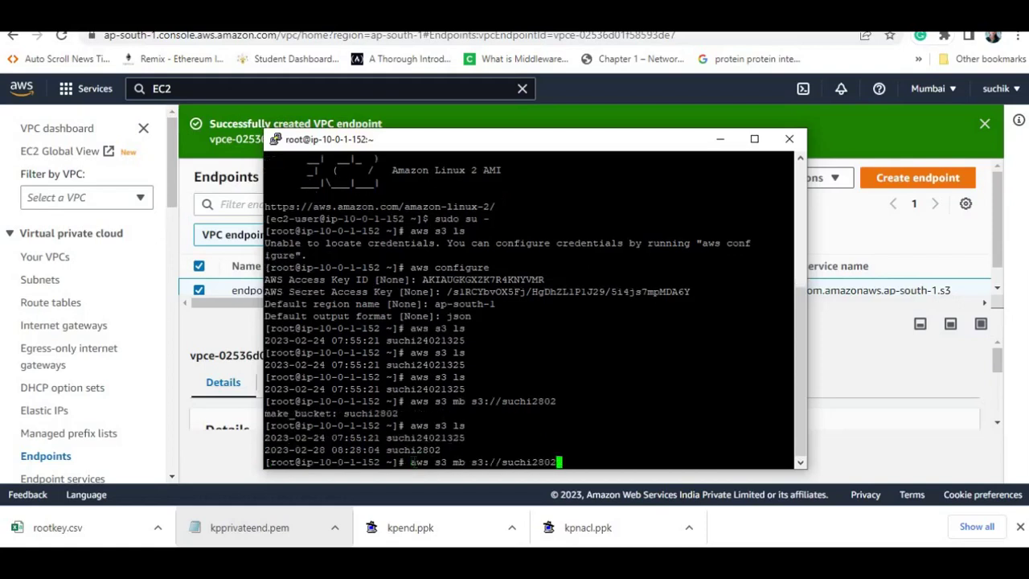
key("Left")
key("Left")
key("Left")
key("Left")
key("Left")
key("Left")
key("Left")
key("Left")
key("Left")
key("Left")
key("Left")
key("Left")
key("Left")
key("Left")
key("Left")
key("Left")
key("BackSpace")
type("r")
key("Return")
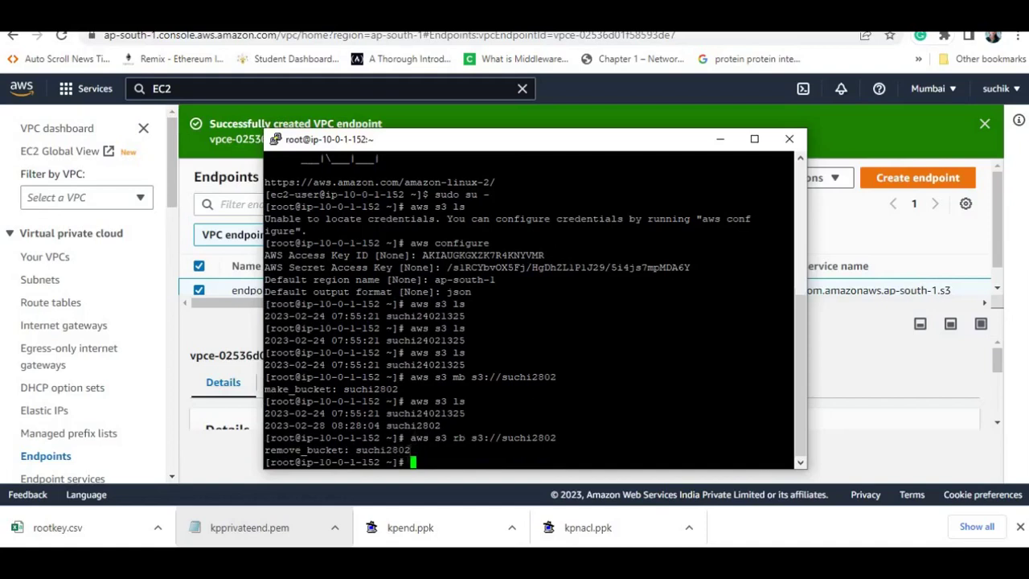
left_click_drag(410, 449, 557, 437)
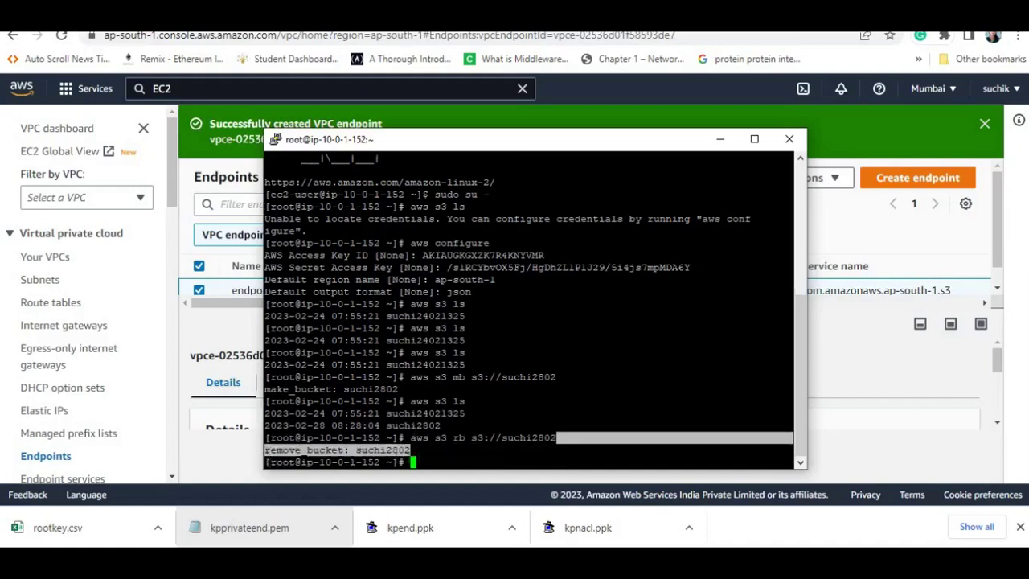
left_click(557, 437)
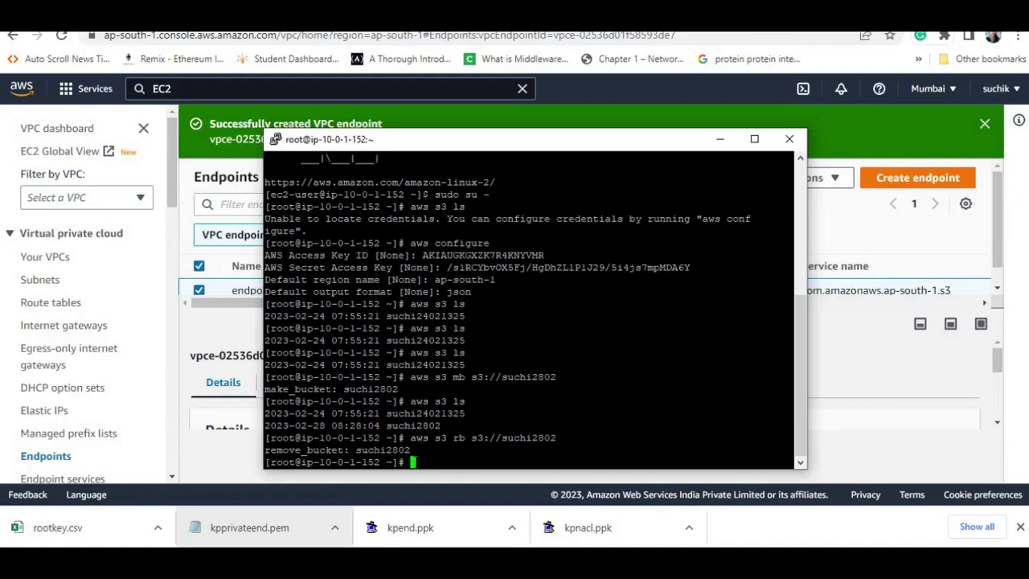
Rerun aws s3 ls to check the removal of bucket suchi2802
key("Up")
key("Up")
key("Return")
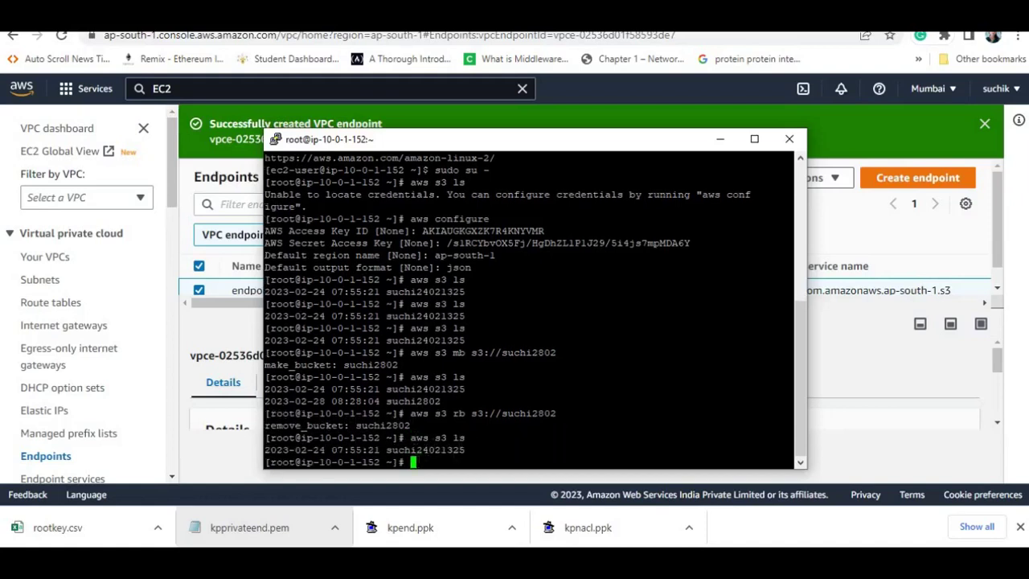
Remove the remaining older bucket by running aws s3 rb s3://suchi24021325
key("Up")
key("Up")
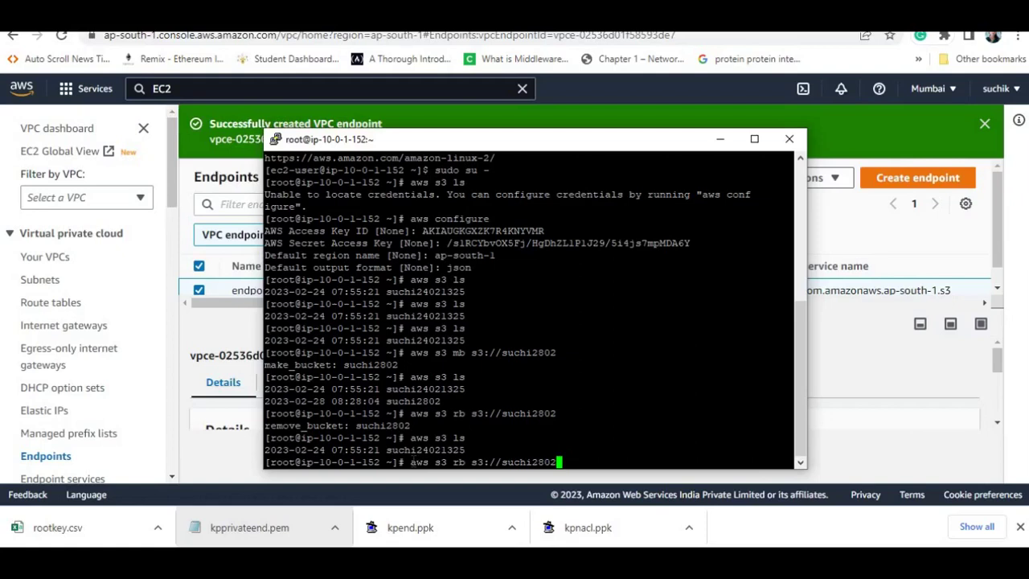
key("BackSpace")
key("BackSpace")
key("BackSpace")
key("BackSpace")
key("BackSpace")
type("i24021325")
key("Return")
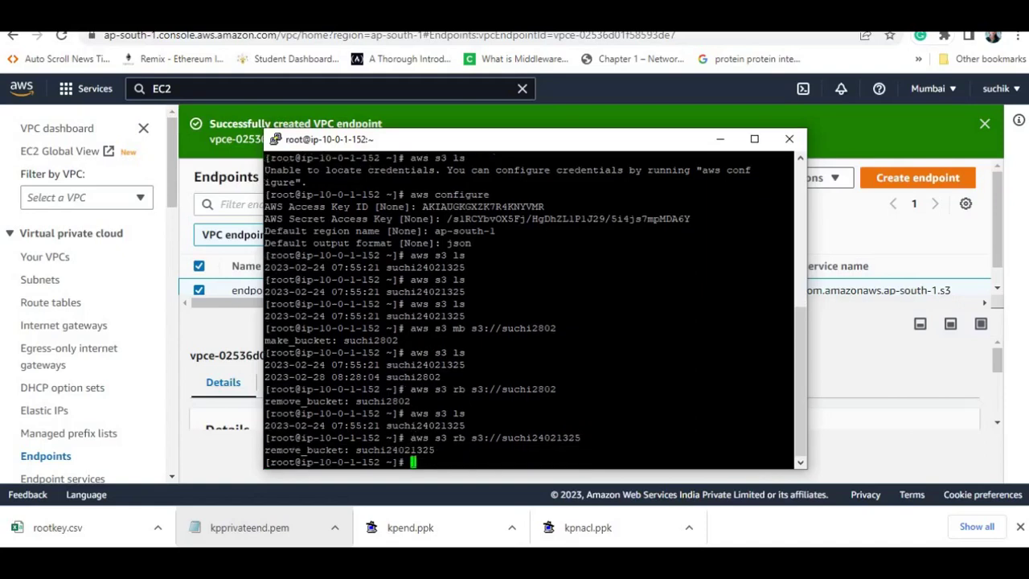
List the S3 buckets again with aws s3 ls to check the removal of suchi24021325
key("Up")
key("Up")
key("Return")
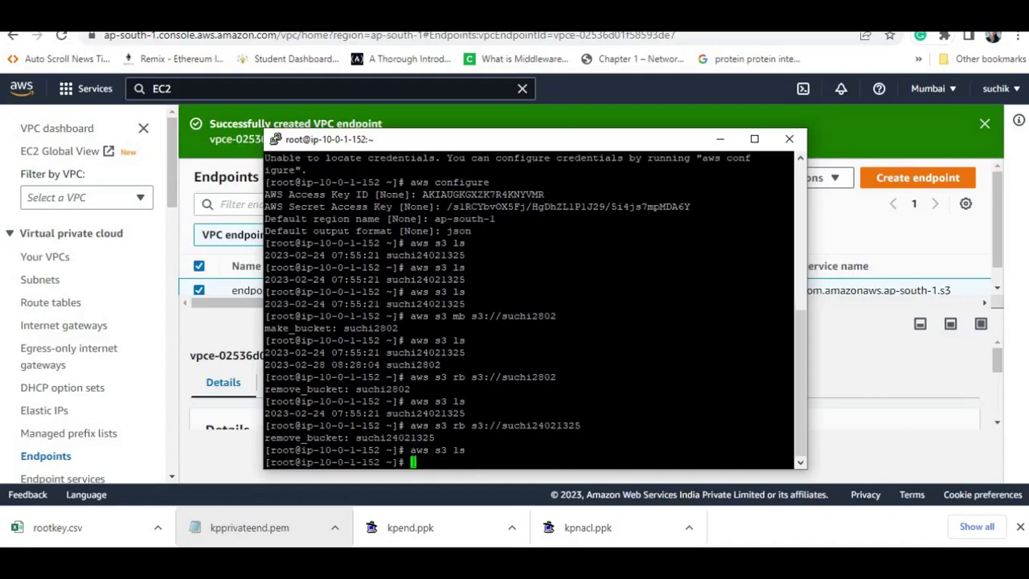